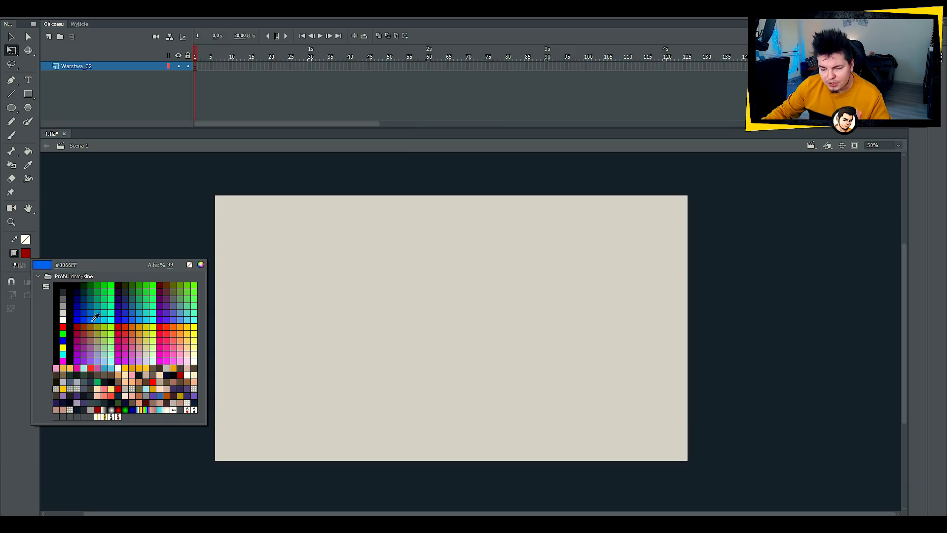
Draw a red circle with no outline using the Oval tool and place it in the stage's lower-left area
left_click(118, 327)
left_click(17, 108)
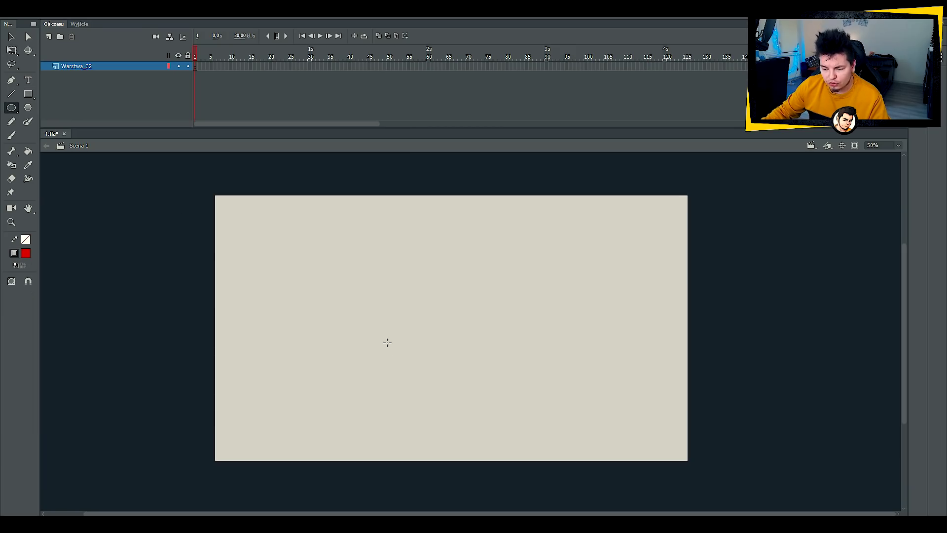
left_click_drag(334, 294, 232, 397)
key("q")
left_click_drag(315, 354, 377, 379)
left_click(493, 325)
left_click(380, 360)
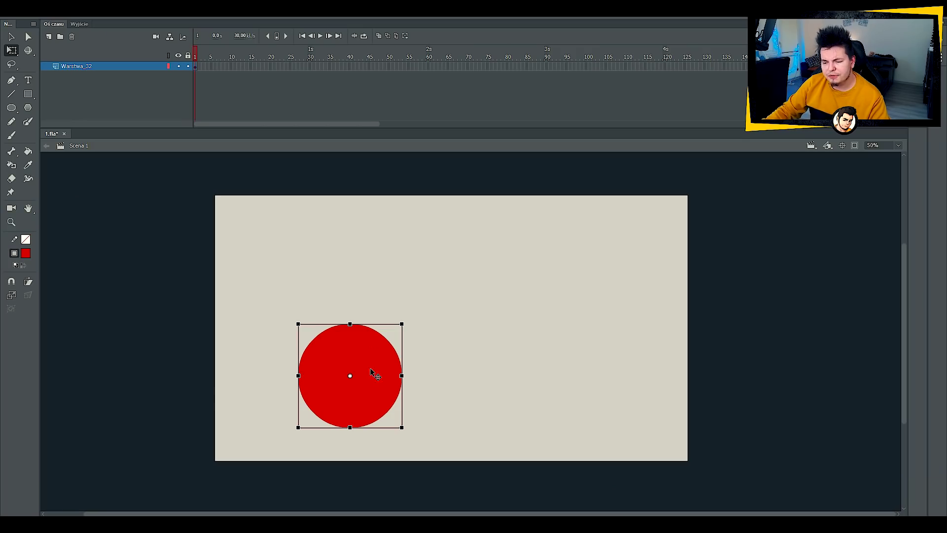
left_click(353, 229)
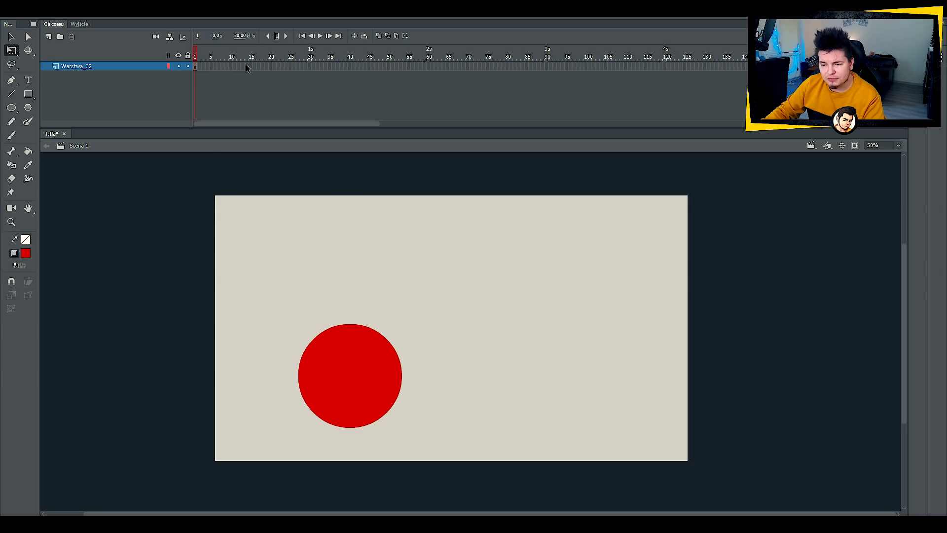
Insert a keyframe at frame 20 and move the circle straight up near the stage's upper edge at frame 10
key("F6")
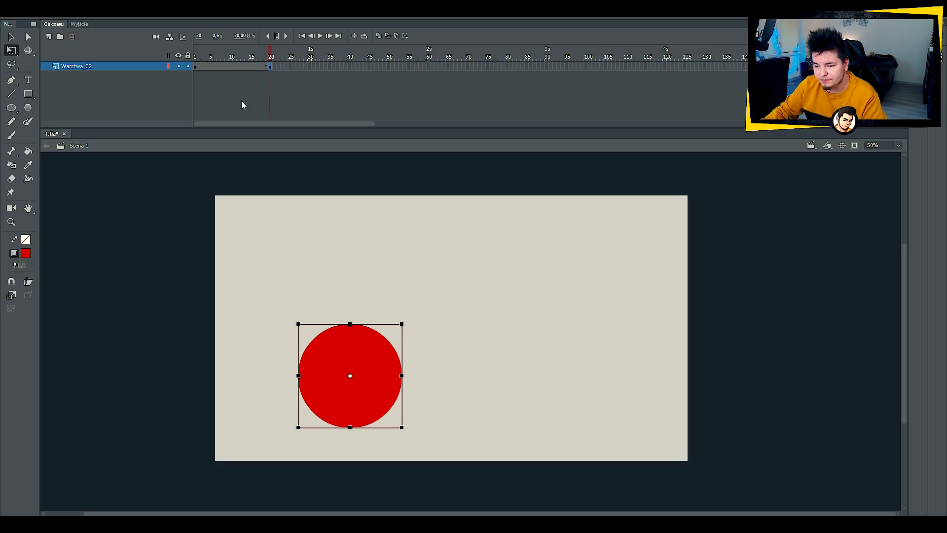
left_click(231, 67)
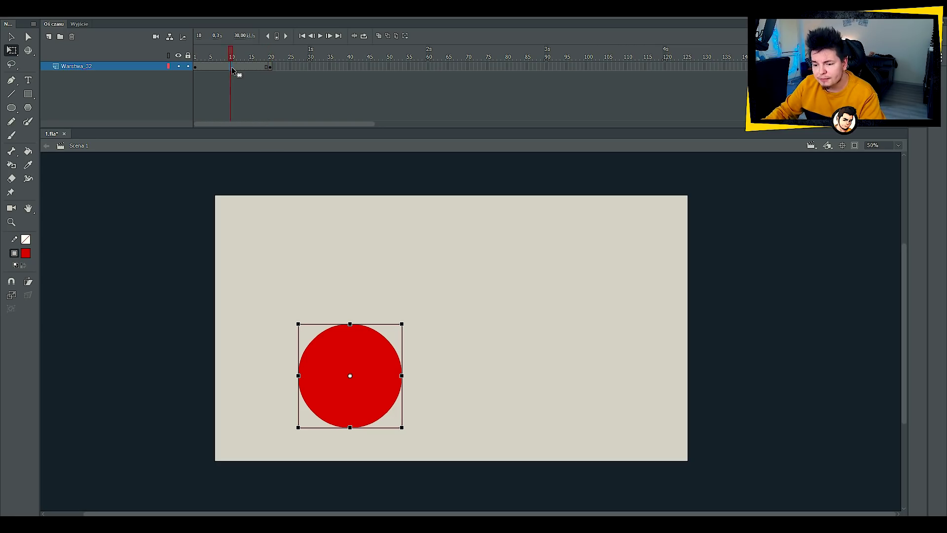
left_click_drag(362, 370, 361, 254)
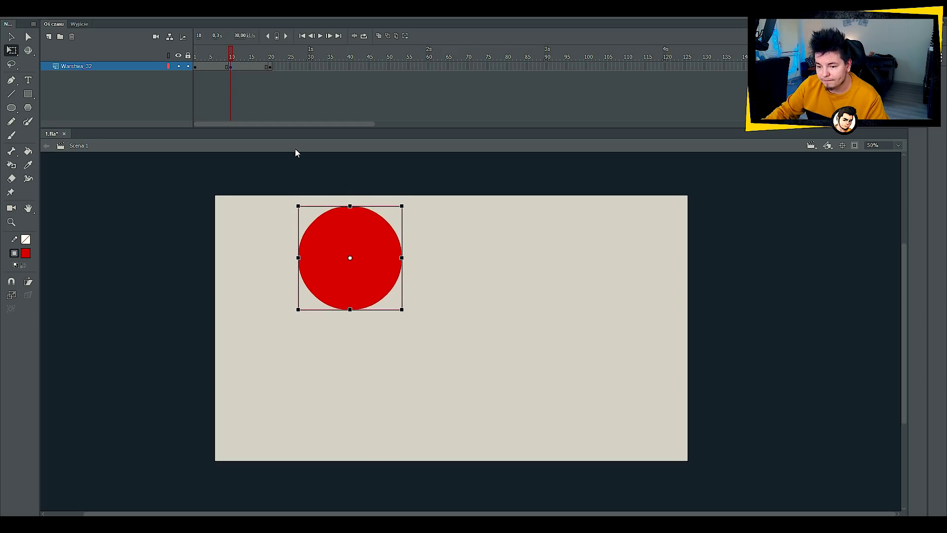
Create classic tweens across both keyframe spans between frames 1 and 20
left_click_drag(218, 66, 253, 65)
right_click(250, 65)
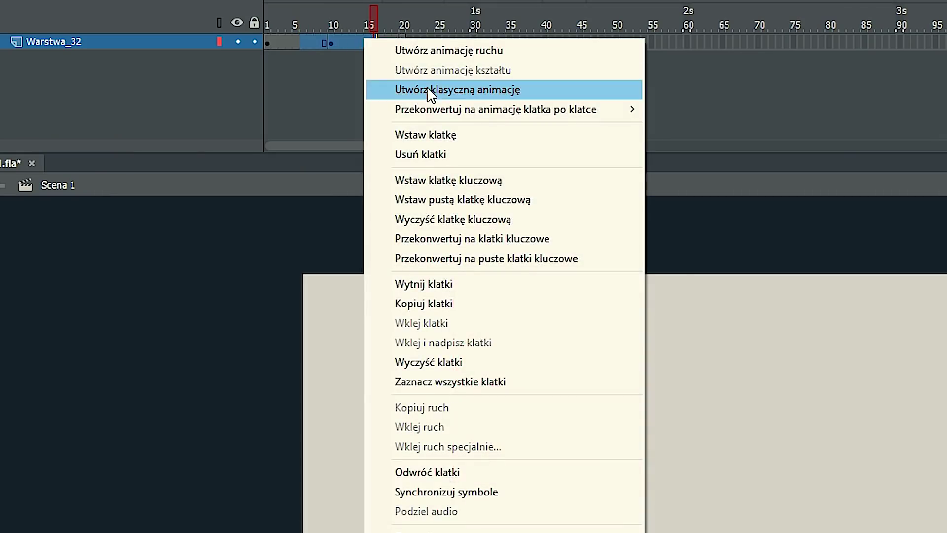
left_click(431, 94)
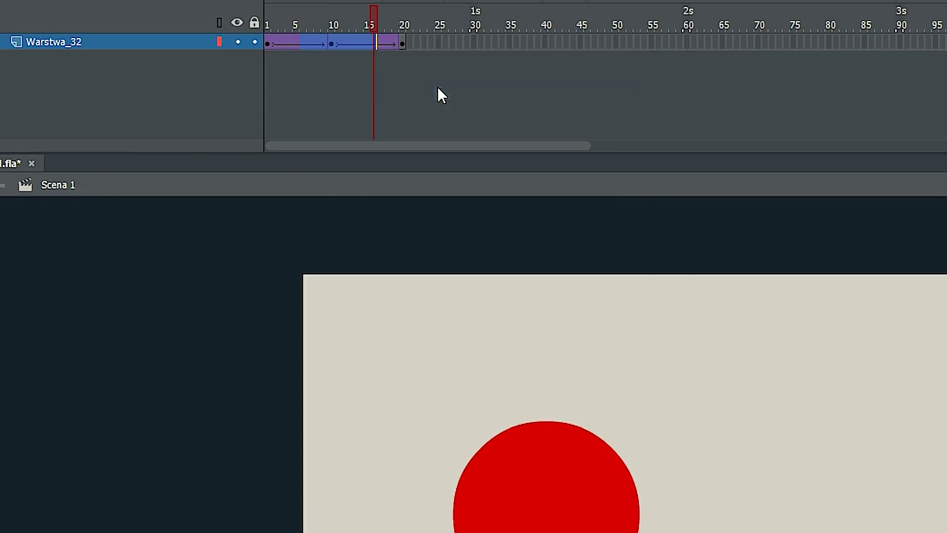
Play the tweened circle animation from frame 1
left_click(269, 44)
key("Return")
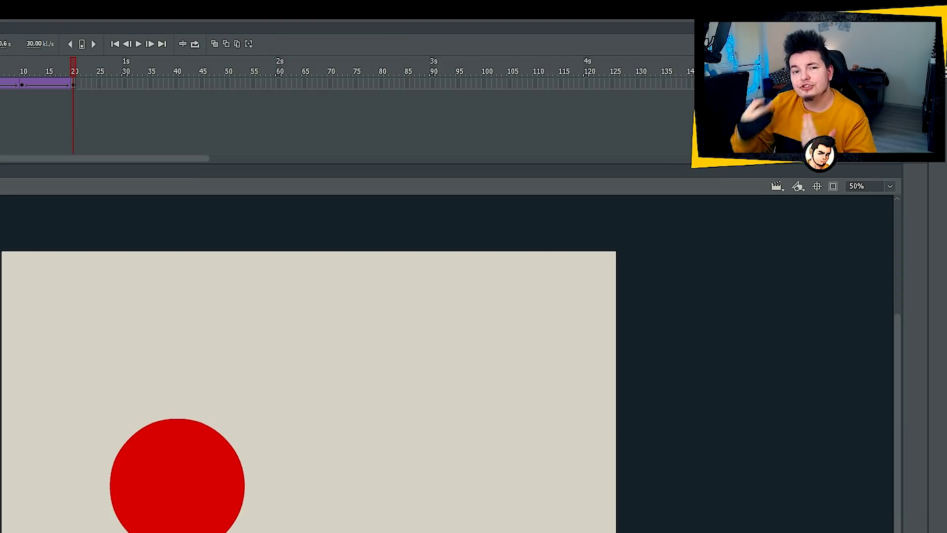
key("Return")
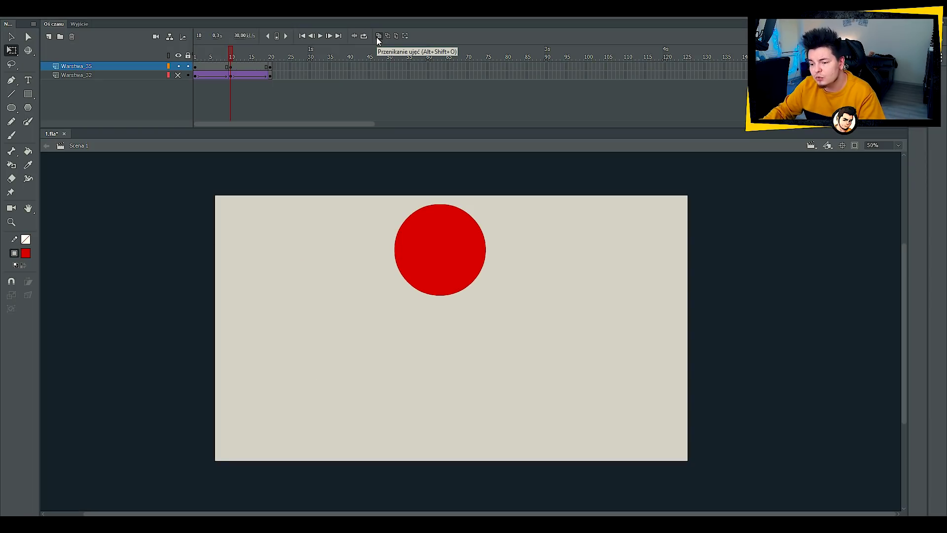
Enable onion skinning and adjust its range so the ball's earlier and later frames are included
left_click(378, 36)
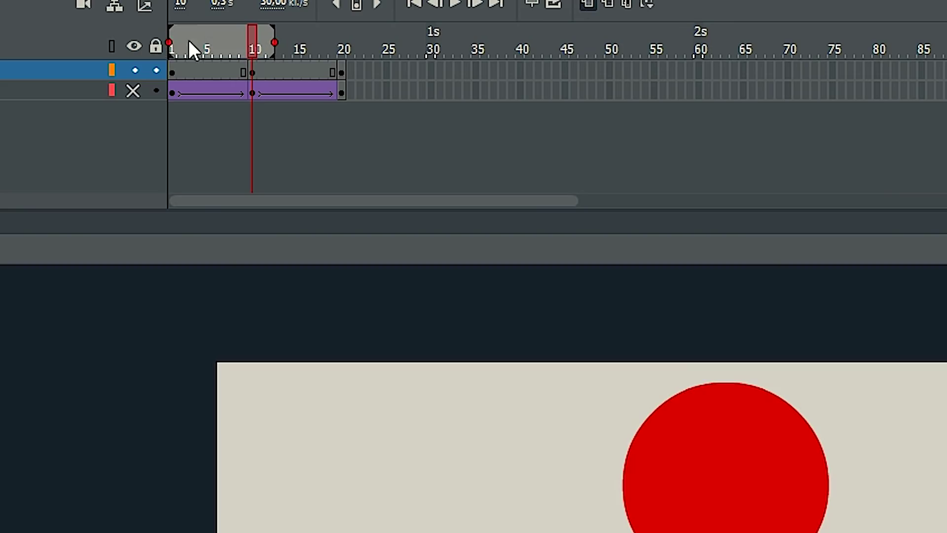
mouse_move(189, 41)
left_mouse_down()
mouse_move(231, 45)
mouse_move(213, 44)
left_mouse_up()
left_click_drag(274, 42, 288, 47)
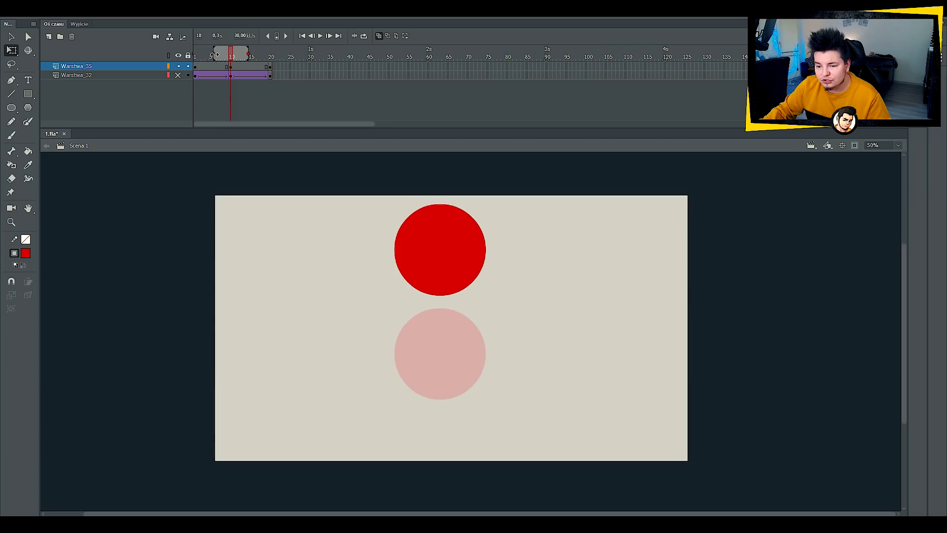
left_click_drag(213, 42, 168, 43)
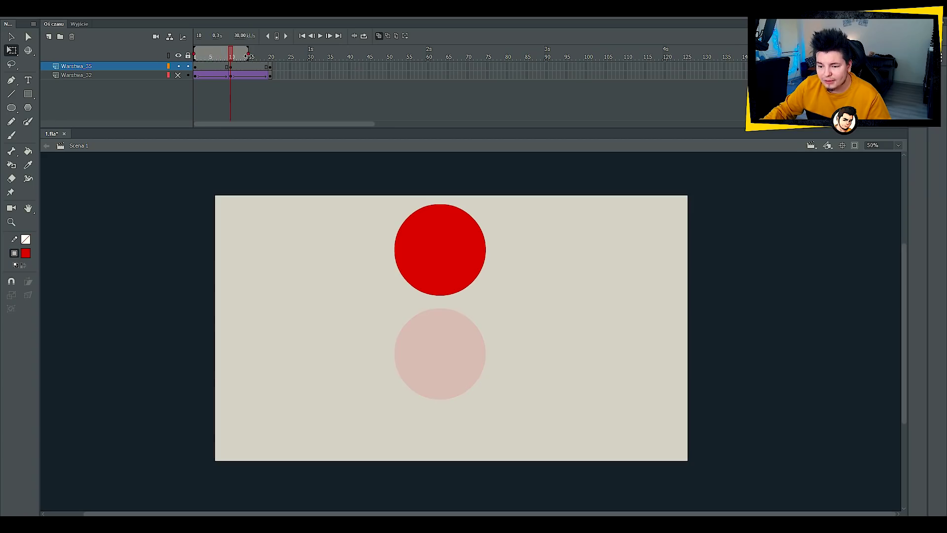
left_click_drag(252, 53, 273, 54)
key("ctrl+z")
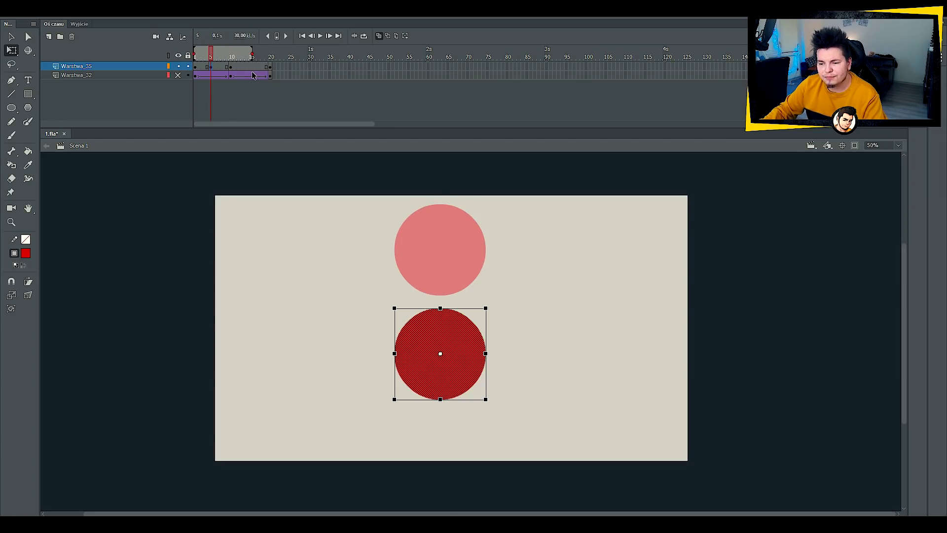
Add a keyframe at frame 15 of Warstwa_35 and place the ball halfway between its high and low positions at frame 5
left_click(252, 69)
left_click(212, 67)
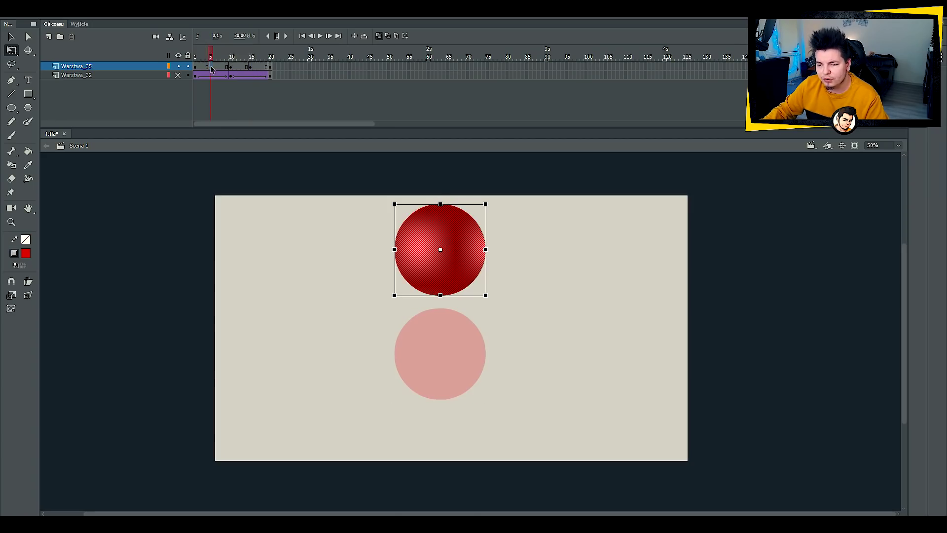
left_click_drag(443, 337, 460, 303)
left_click(250, 69)
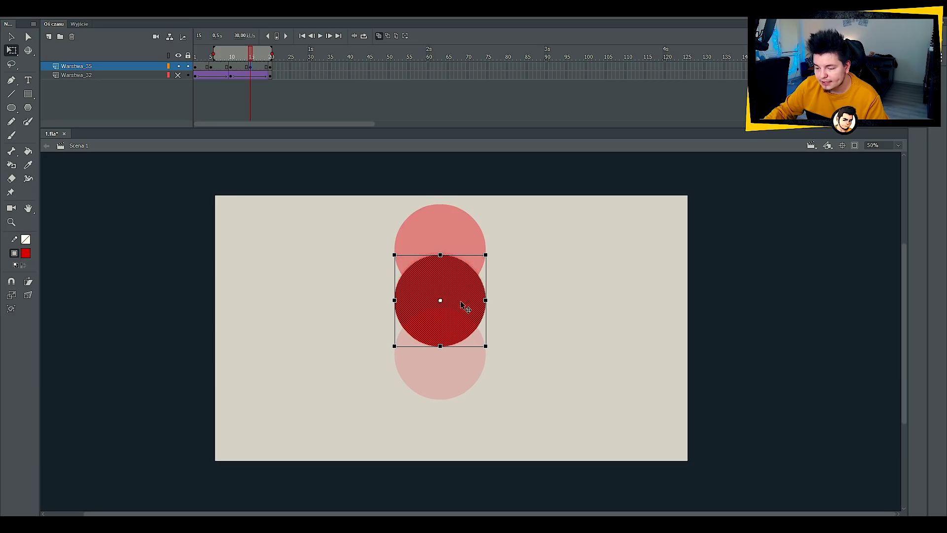
Add a keyframe at frame 3 of Warstwa_35 with the ball slightly above its starting position, and play the animation
left_click(202, 66)
left_click(215, 66)
left_click(235, 65)
left_click(260, 68)
left_click(272, 69)
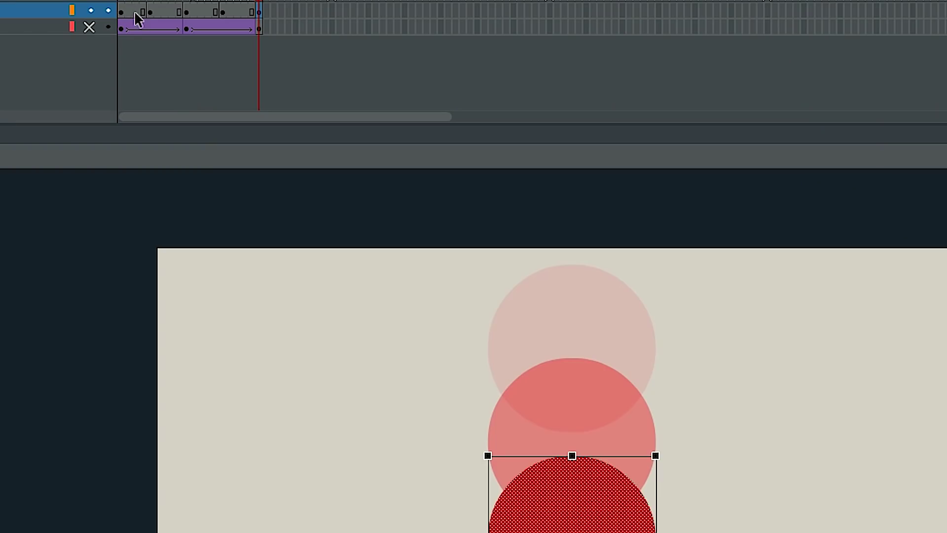
left_click(203, 69)
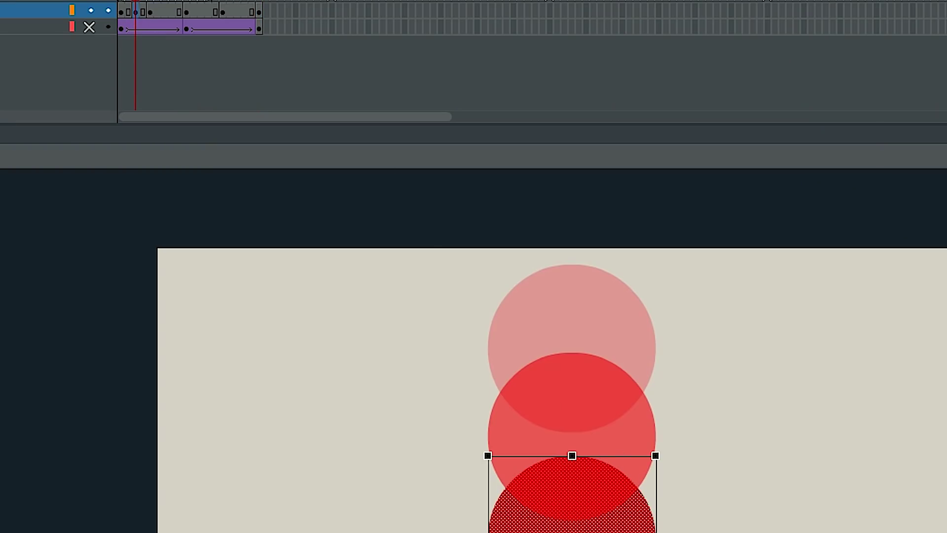
left_click(123, 11)
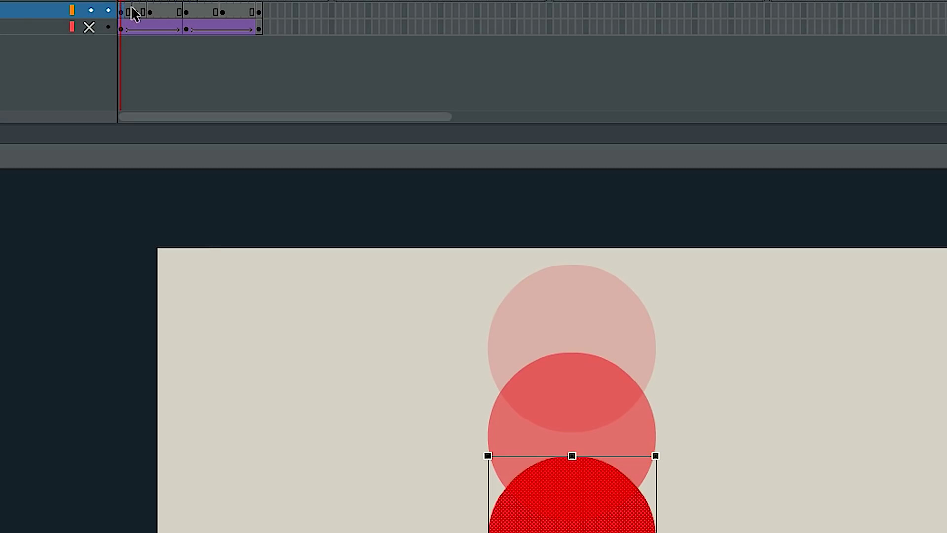
left_click(136, 11)
left_click_drag(475, 362, 472, 350)
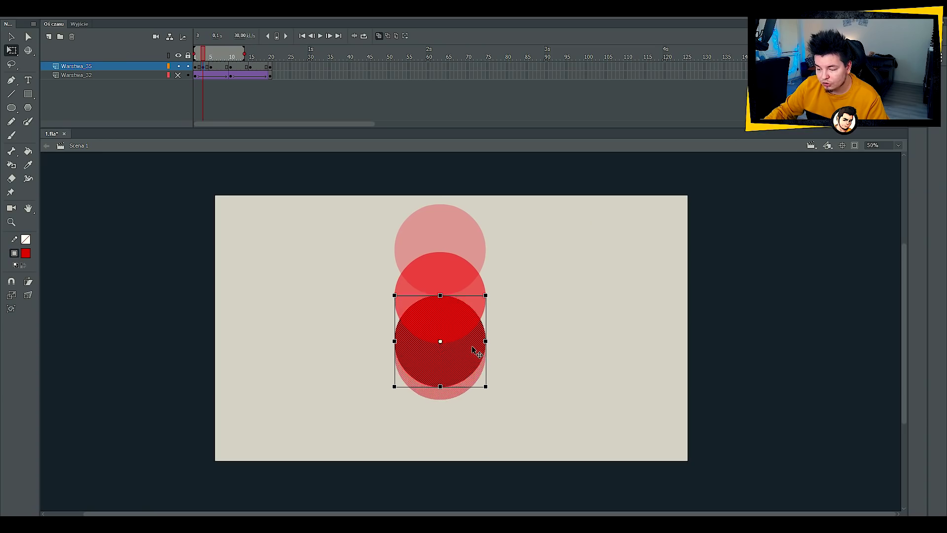
left_click(197, 75)
key("Return")
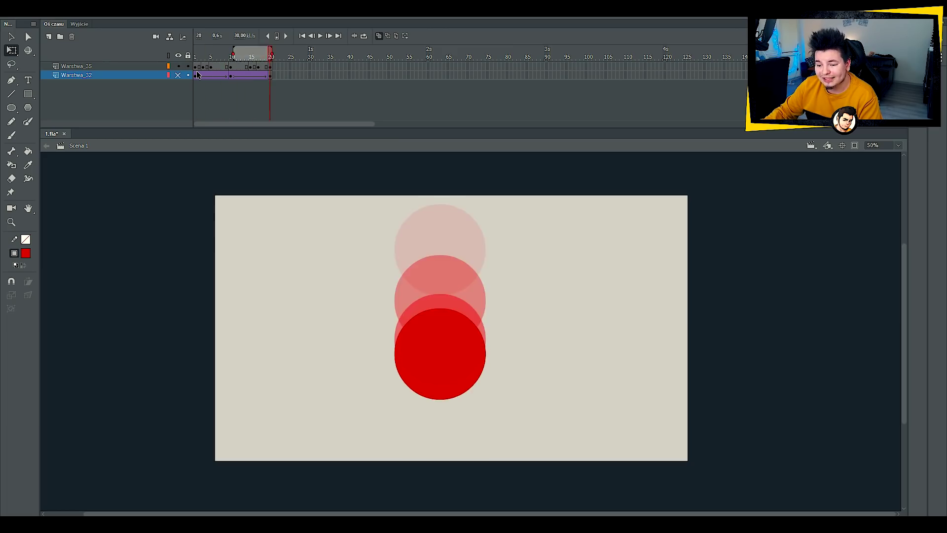
Fill in the missing in-between keyframes on Warstwa_35 up to frame 20, checking them with onion skinning
left_click(207, 65)
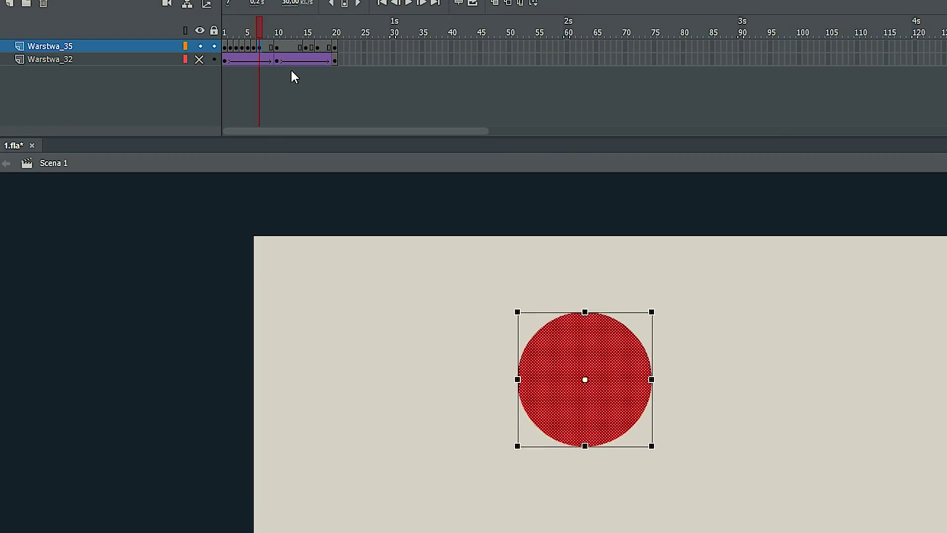
left_click(494, 2)
key("period")
key("period")
key("period")
key("period")
key("period")
key("period")
key("period")
key("period")
left_click(495, 3)
left_click_drag(242, 47, 292, 50)
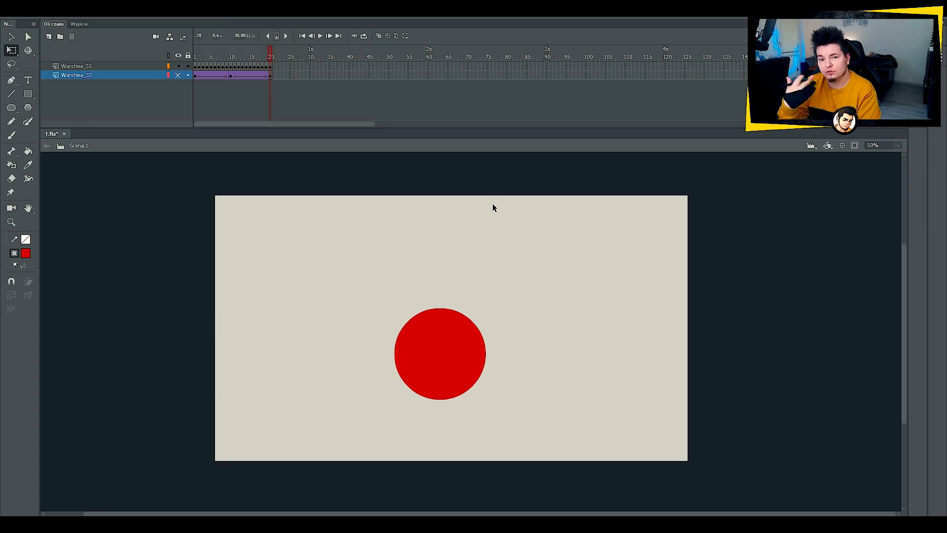
Play the frame-by-frame ball animation on Warstwa_35 several times
key("Return")
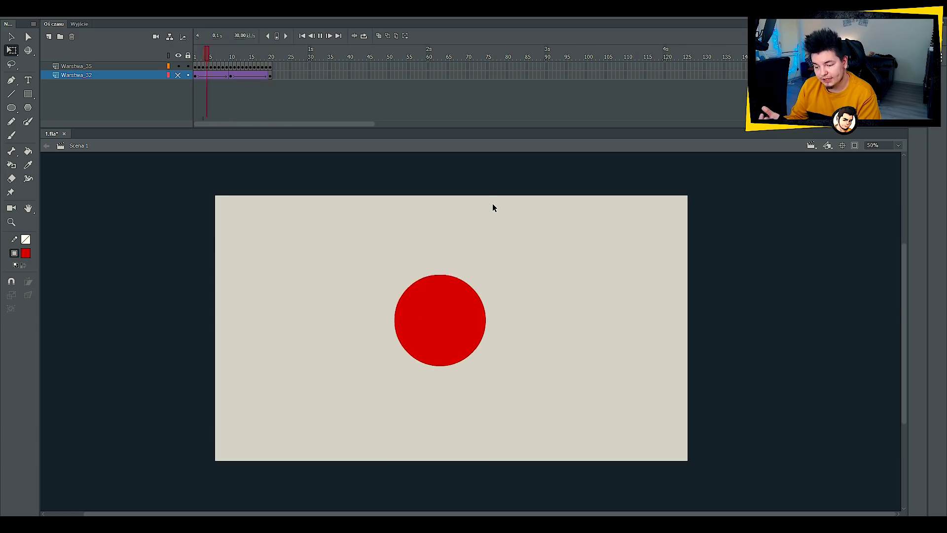
key("Return")
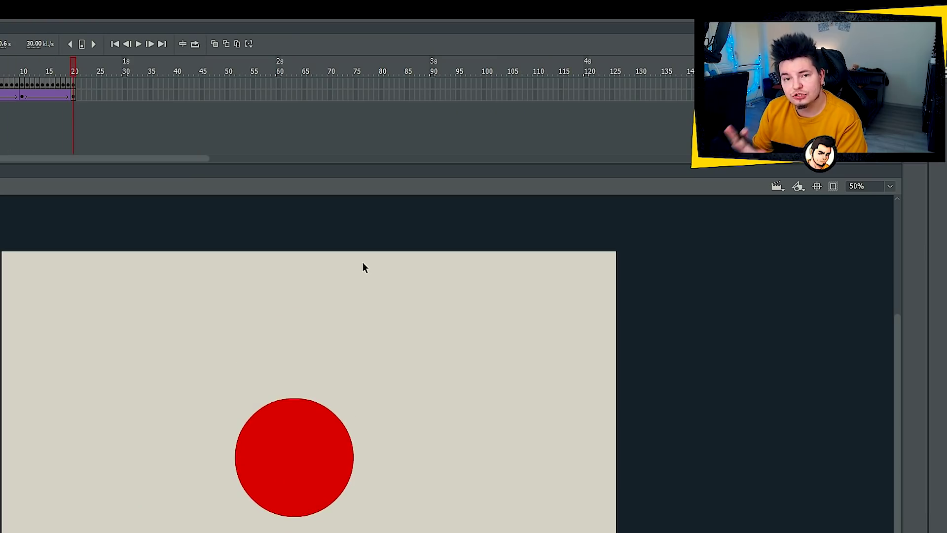
key("Return")
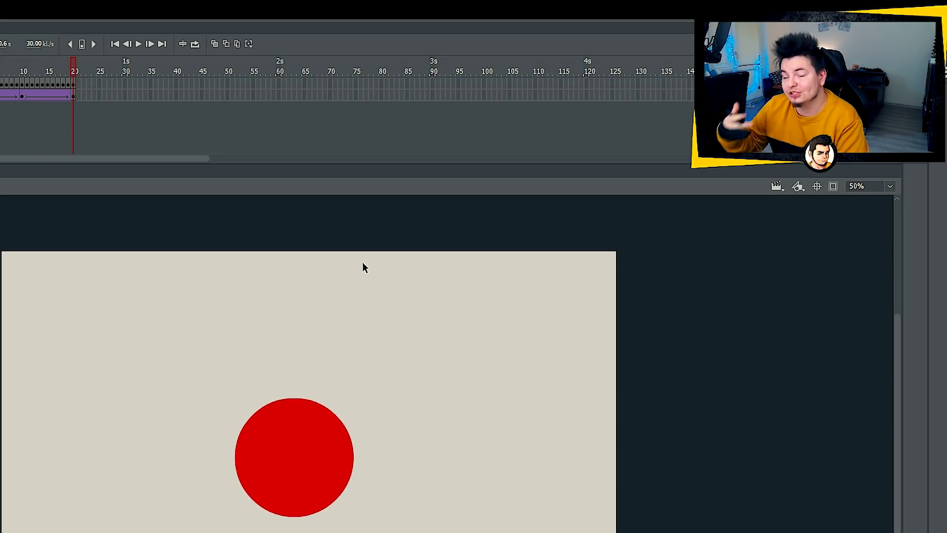
key("Return")
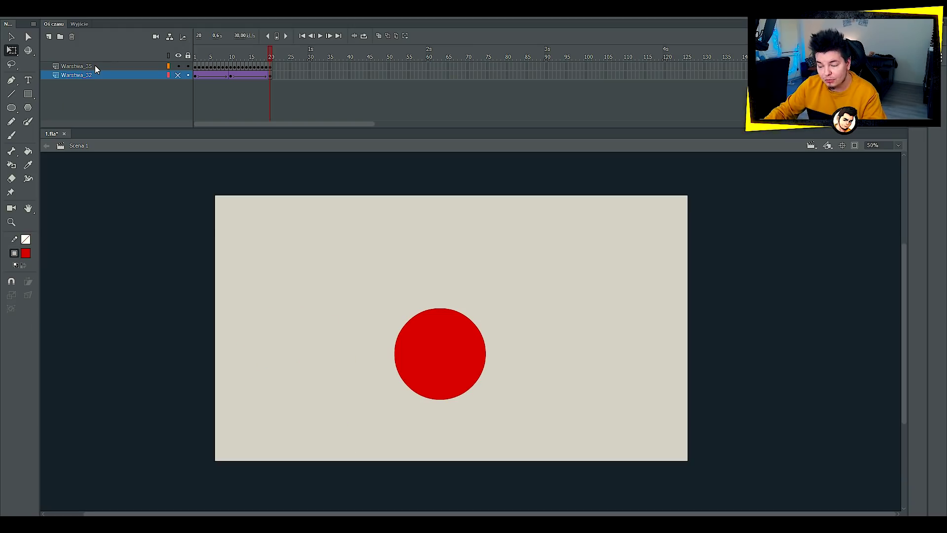
key("Return")
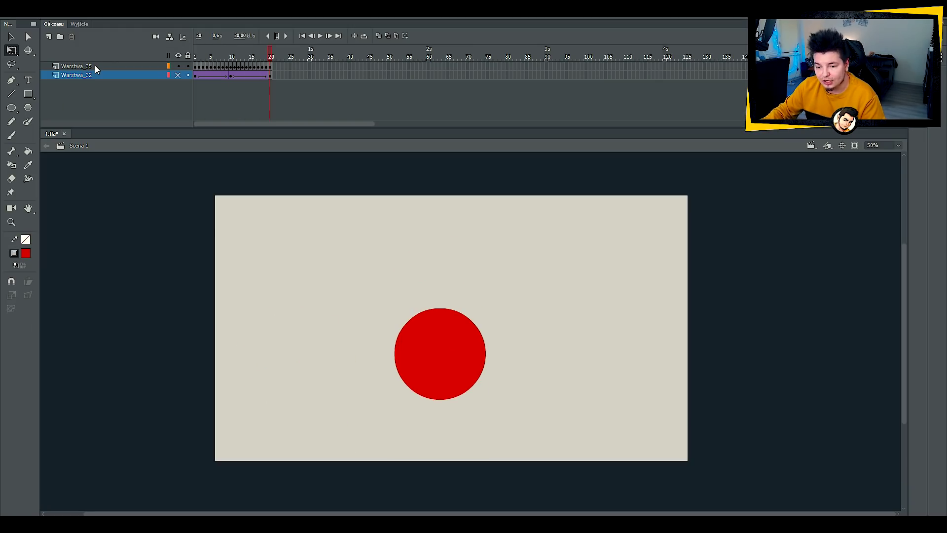
Delete the Warstwa_35 layer and make the Warstwa_32 layer visible
left_click(95, 66)
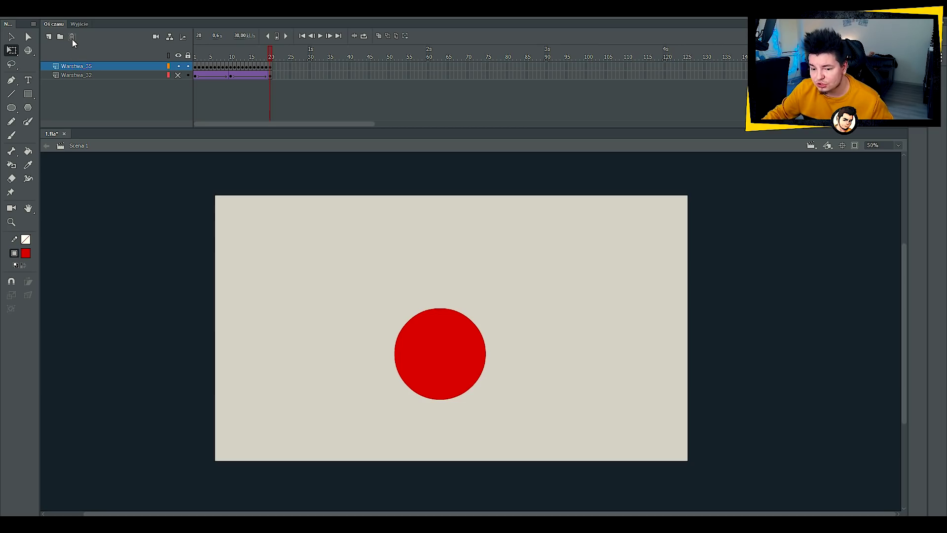
left_click(72, 37)
left_click(178, 65)
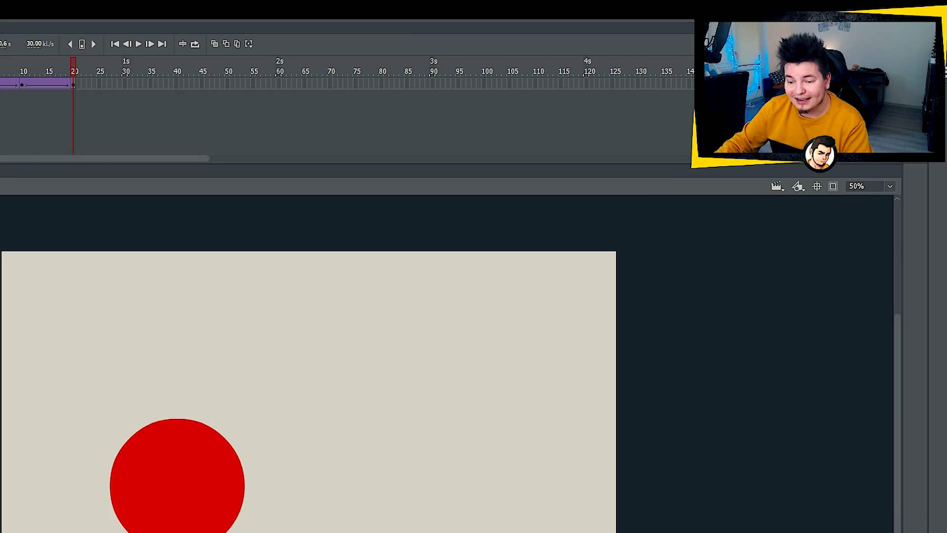
Replay the classic tween animation of the circle on Warstwa_32 from frame 1
key("Return")
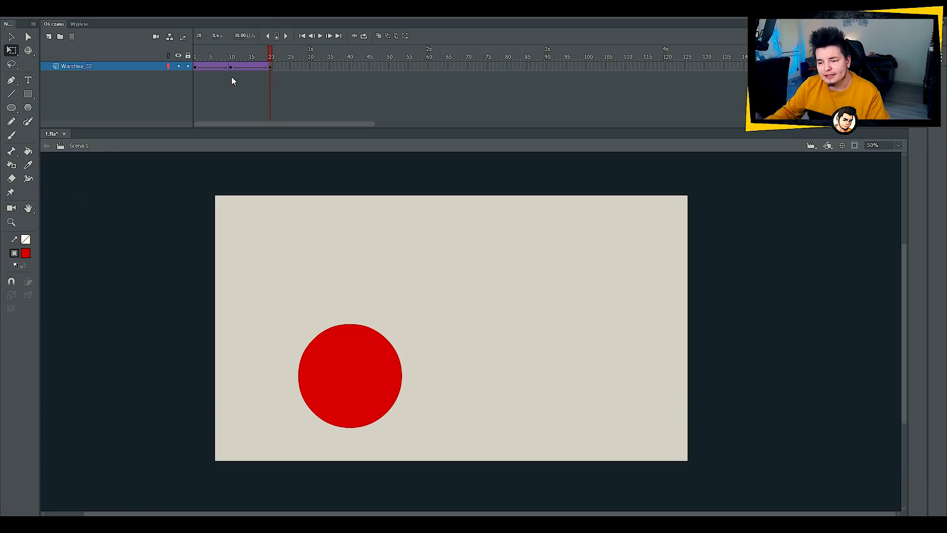
left_click(195, 66)
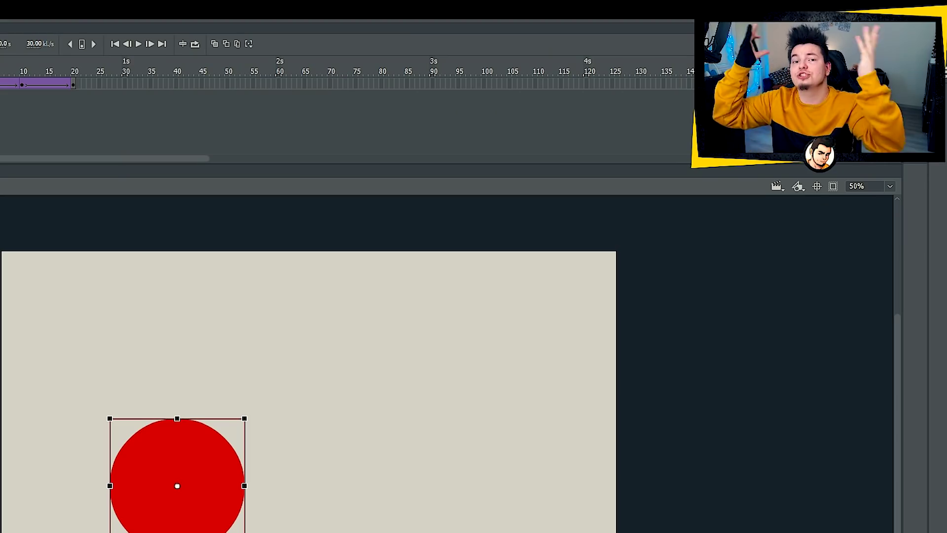
key("Return")
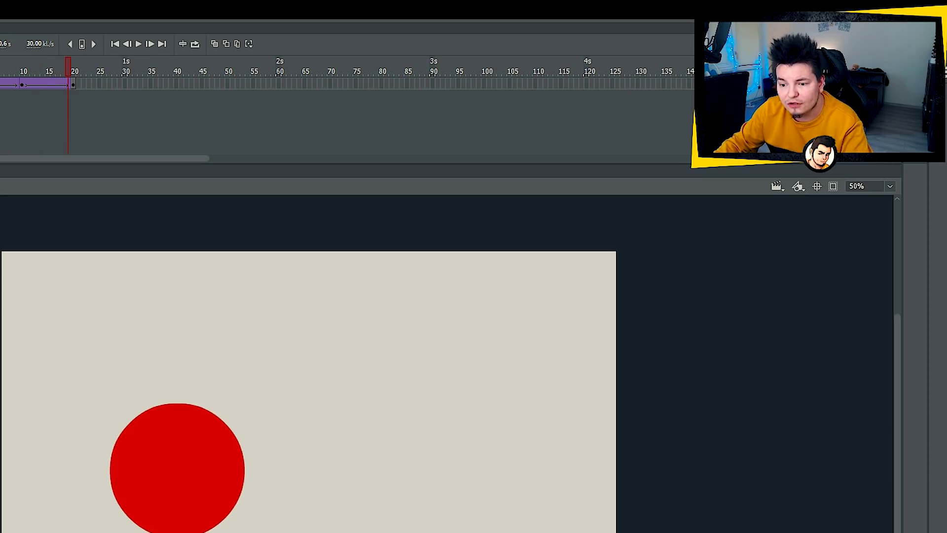
Remove the classic tweens from the Warstwa_32 layer's keyframe spans
right_click(203, 67)
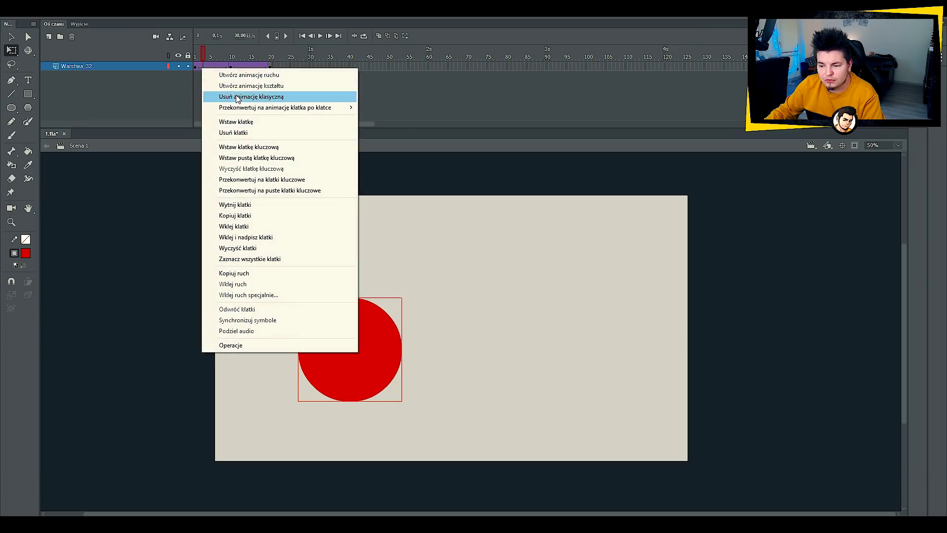
left_click(238, 97)
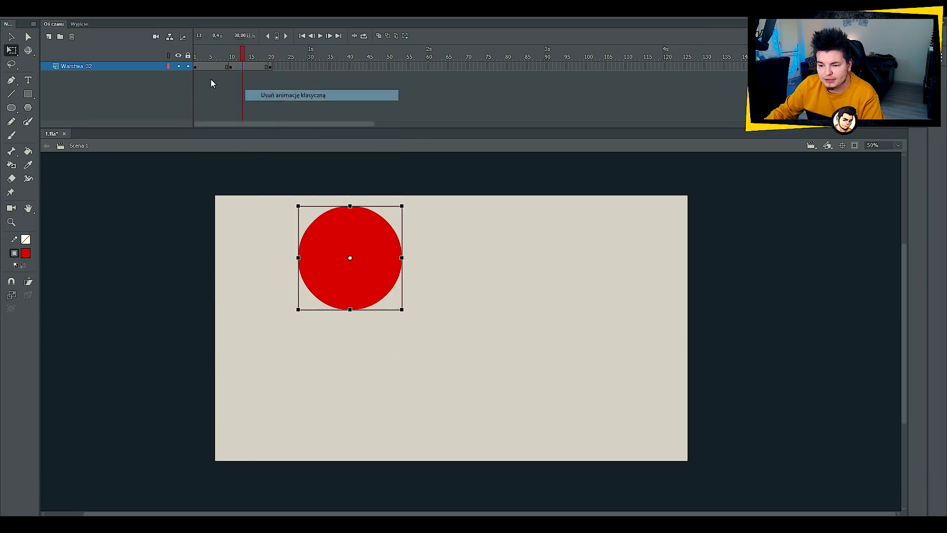
Insert a keyframe at frame 2 of Warstwa_32 and squash its circle into a wide, flattened ellipse
key("F6")
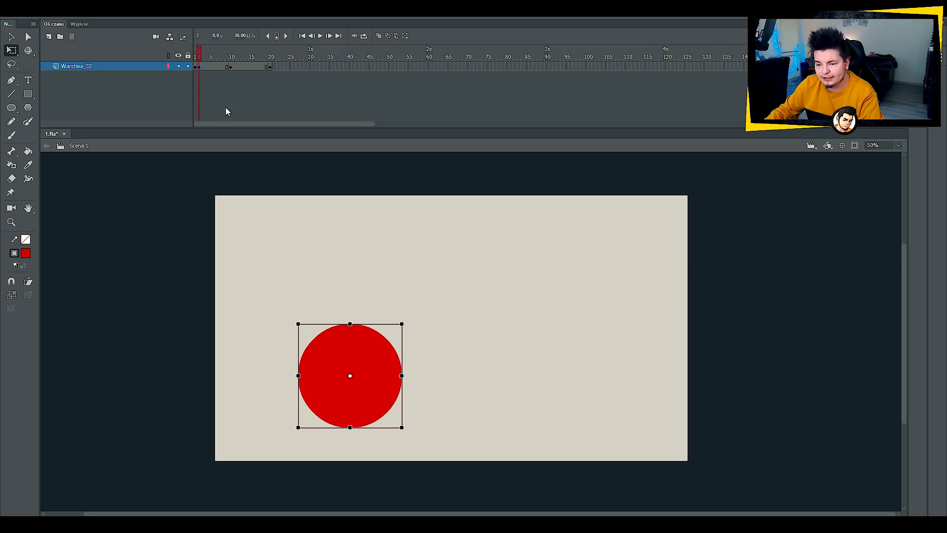
left_click_drag(349, 325, 350, 342)
left_click_drag(401, 375, 417, 376)
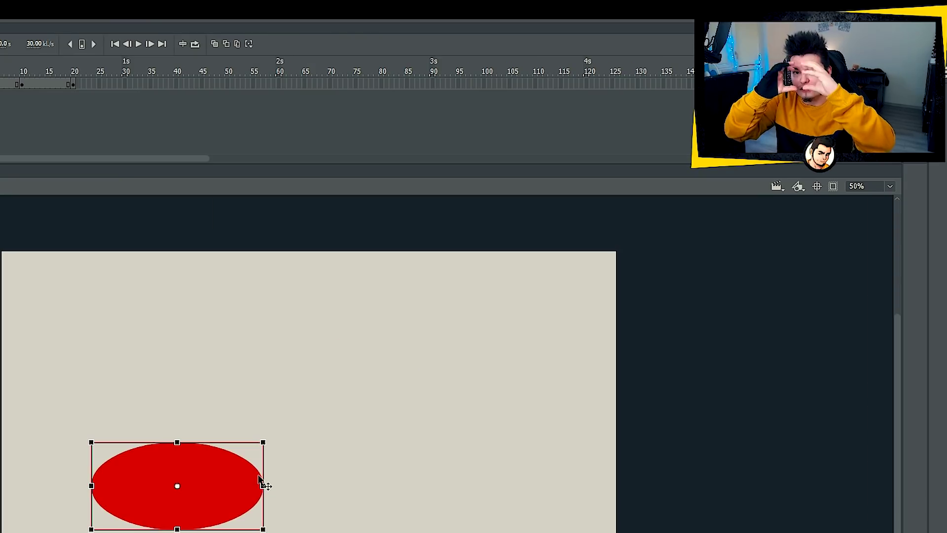
left_click(711, 362)
Sketch with the brush a circle in a square, with its height marked and an arrow to a flattened ellipse inside a wide rectangle
key("b")
mouse_move(300, 290)
left_mouse_down()
mouse_move(279, 296)
mouse_move(281, 365)
mouse_move(351, 332)
left_mouse_up()
left_click_drag(351, 332, 279, 295)
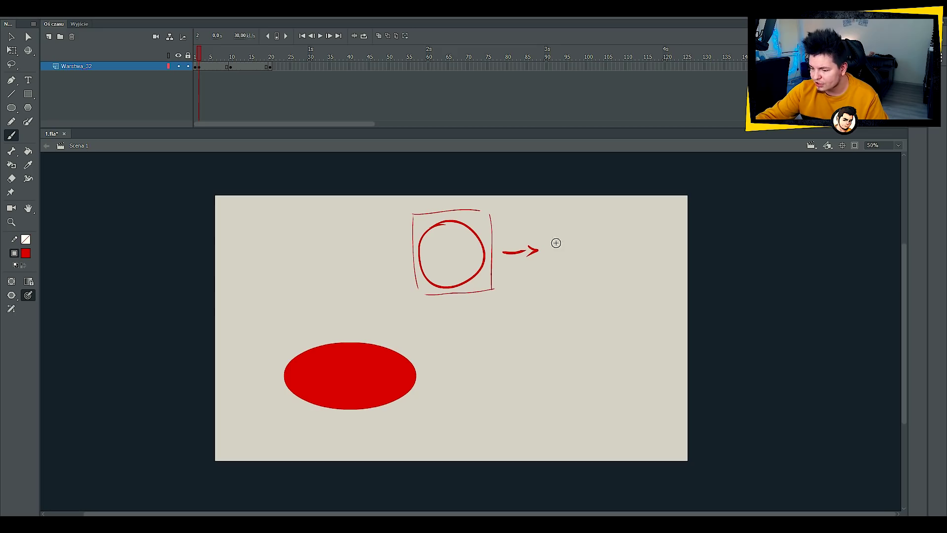
left_click_drag(549, 237, 549, 270)
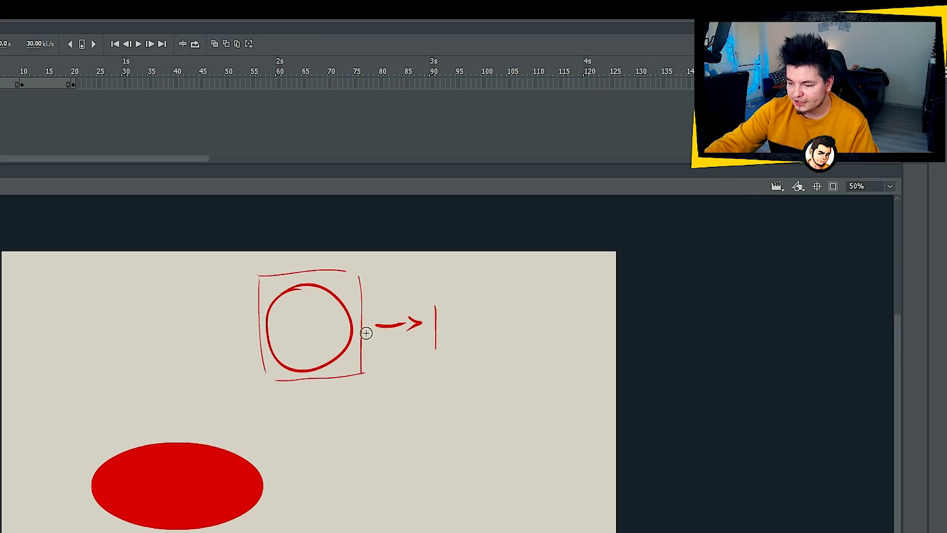
mouse_move(354, 274)
left_mouse_down()
mouse_move(365, 273)
mouse_move(373, 317)
left_mouse_up()
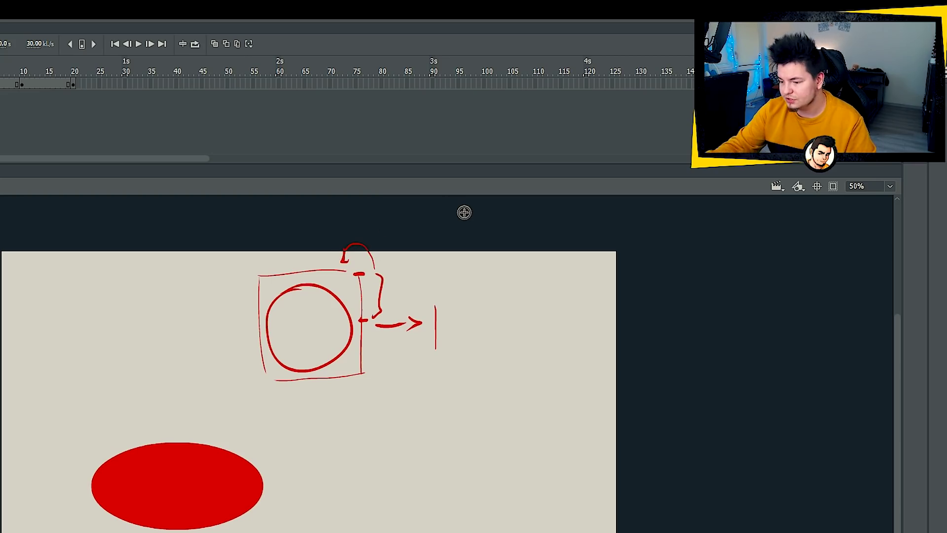
mouse_move(551, 302)
left_mouse_down()
mouse_move(606, 307)
mouse_move(603, 350)
left_mouse_up()
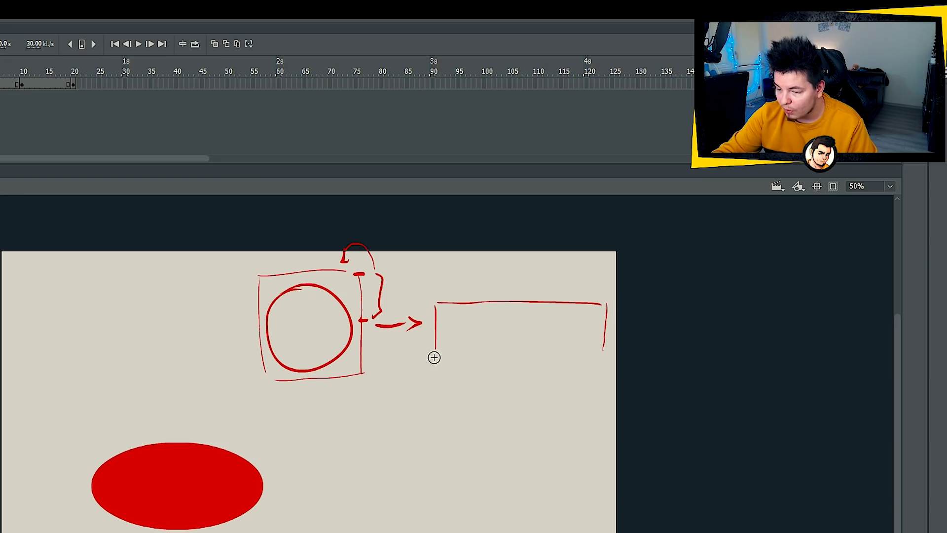
left_click_drag(514, 356, 608, 354)
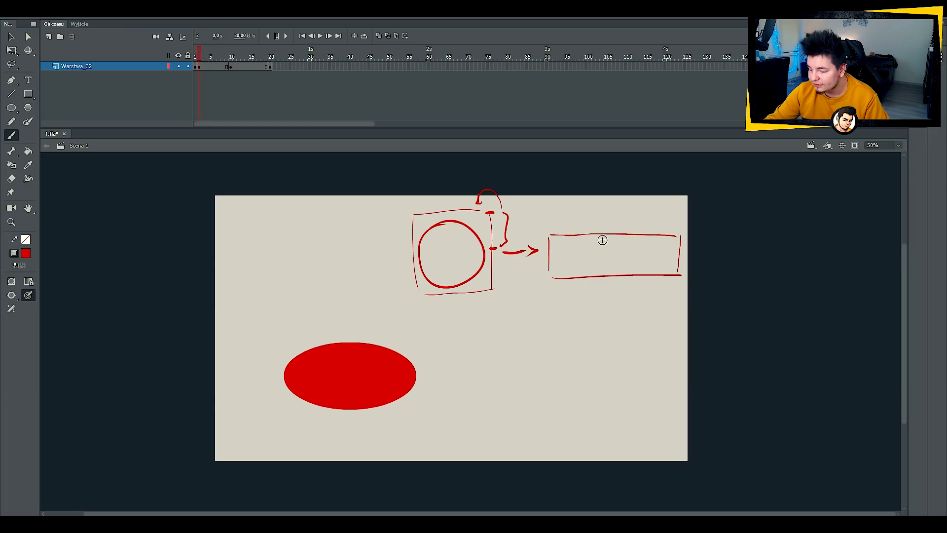
mouse_move(592, 235)
left_mouse_down()
mouse_move(555, 263)
mouse_move(595, 235)
left_mouse_up()
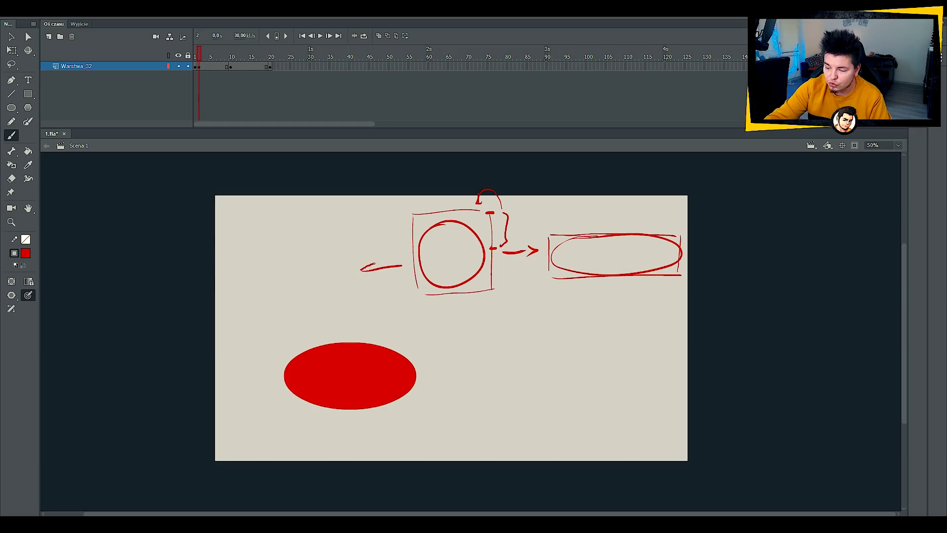
Sketch a second arrow from the boxed circle to a tall, narrow ellipse
left_click_drag(374, 264, 377, 280)
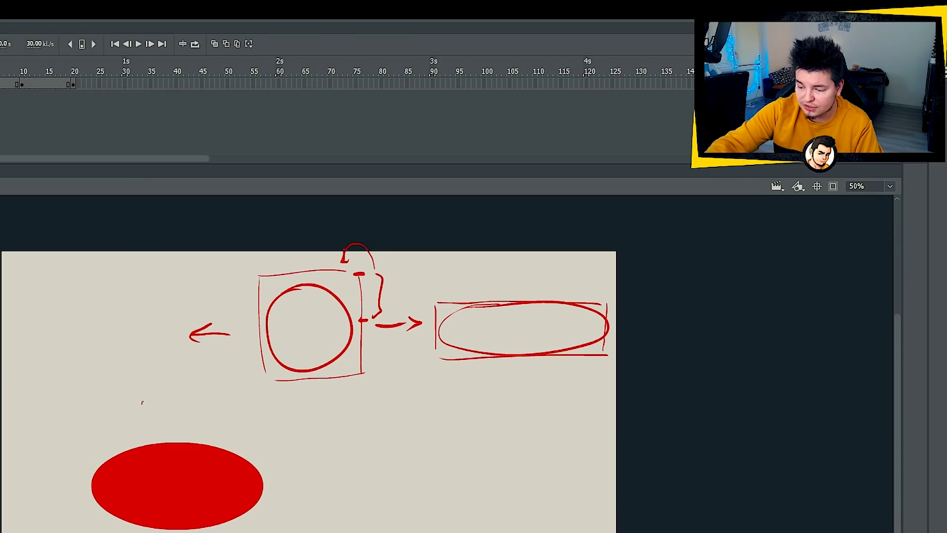
mouse_move(324, 312)
left_mouse_down()
mouse_move(327, 201)
mouse_move(361, 272)
left_mouse_up()
left_click_drag(191, 349, 141, 410)
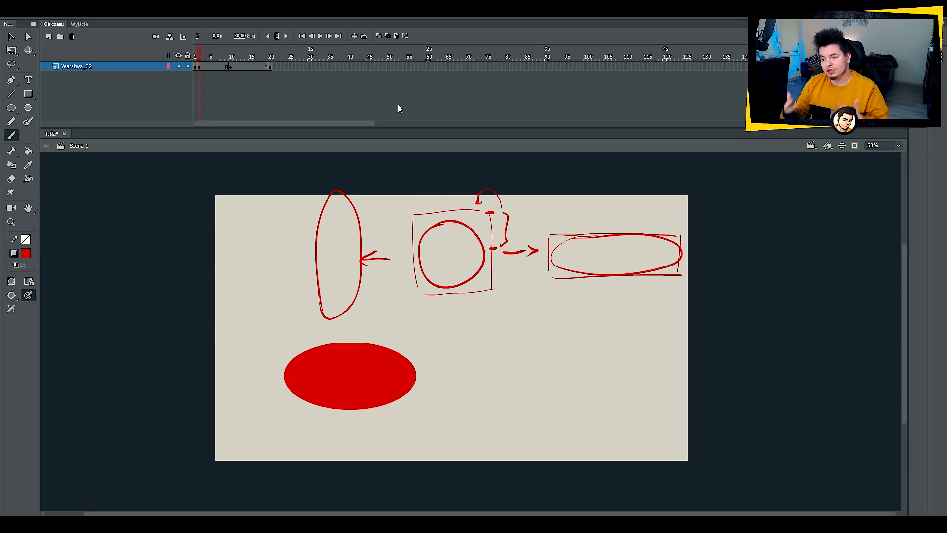
Delete the explanatory brush sketches around the red ellipse
key("q")
mouse_move(731, 157)
left_mouse_down()
mouse_move(271, 301)
mouse_move(266, 332)
left_mouse_up()
key("Delete")
Select the frame 2 keyframe on Warstwa_32 and turn on onion skinning
left_click(196, 66)
left_click(200, 67)
right_click(199, 67)
left_click(200, 66)
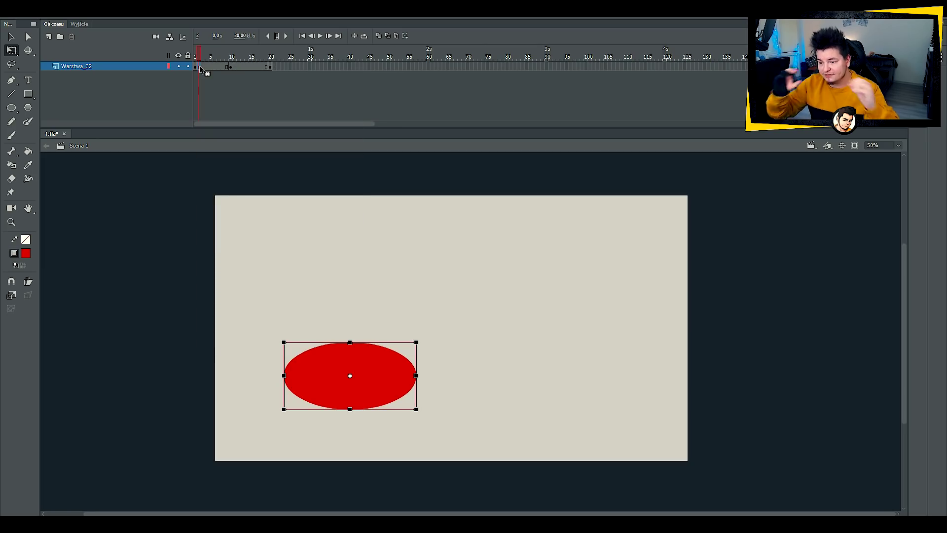
left_click(379, 36)
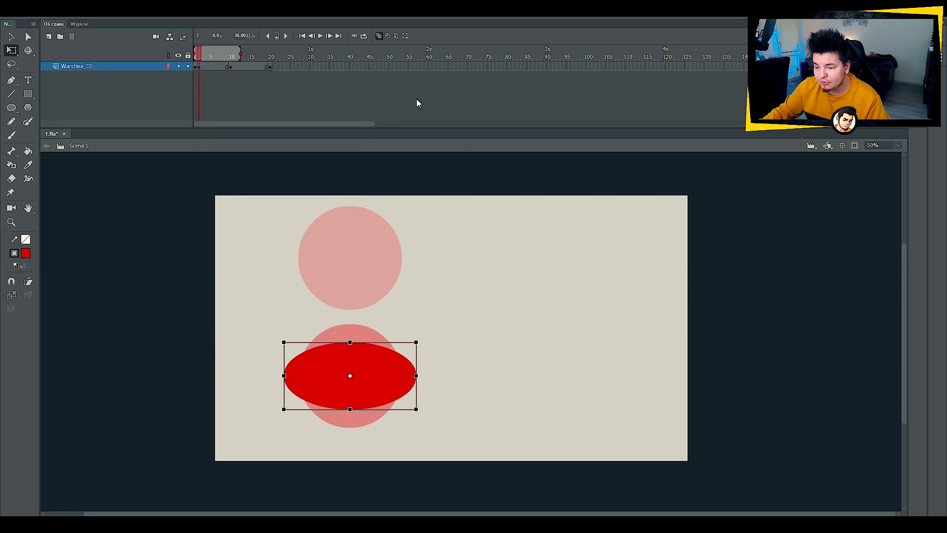
Move the flattened ellipse in frame 2 down until its base lines up with the bottom of the onion-skinned circle
key("z")
left_click(412, 394)
left_click_drag(437, 383, 455, 336)
key("q")
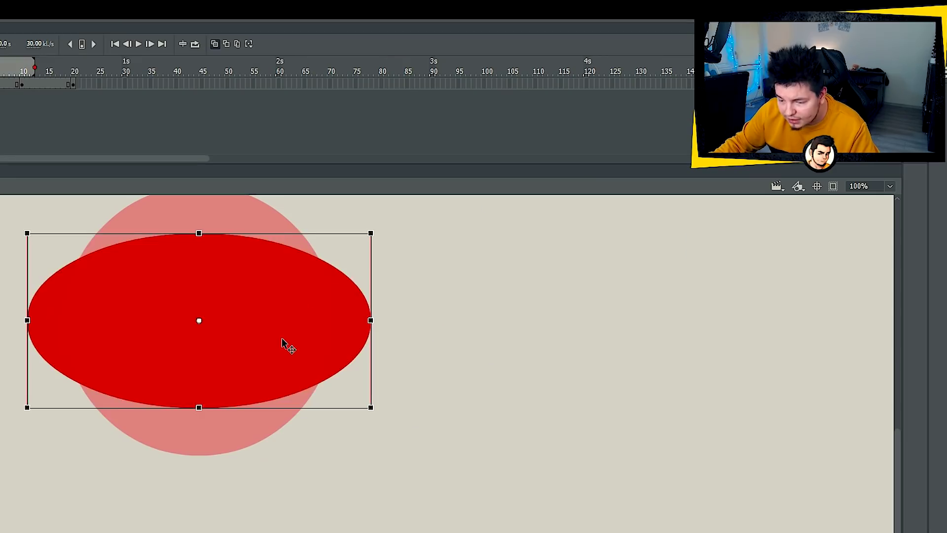
left_click_drag(431, 263, 430, 274)
left_click_drag(283, 355, 292, 389)
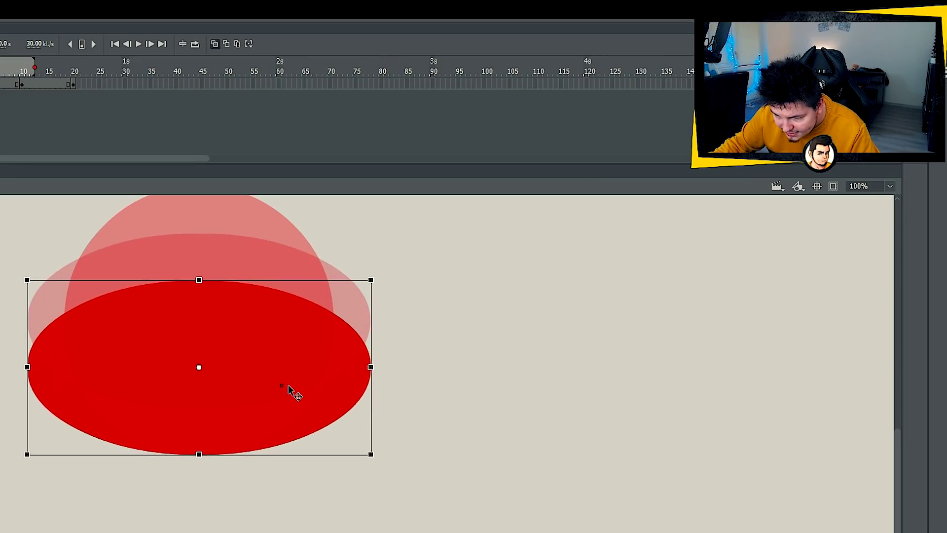
left_click(442, 379)
Copy the frame 10 keyframe with the raised circle and paste it at frame 5
left_click(21, 85)
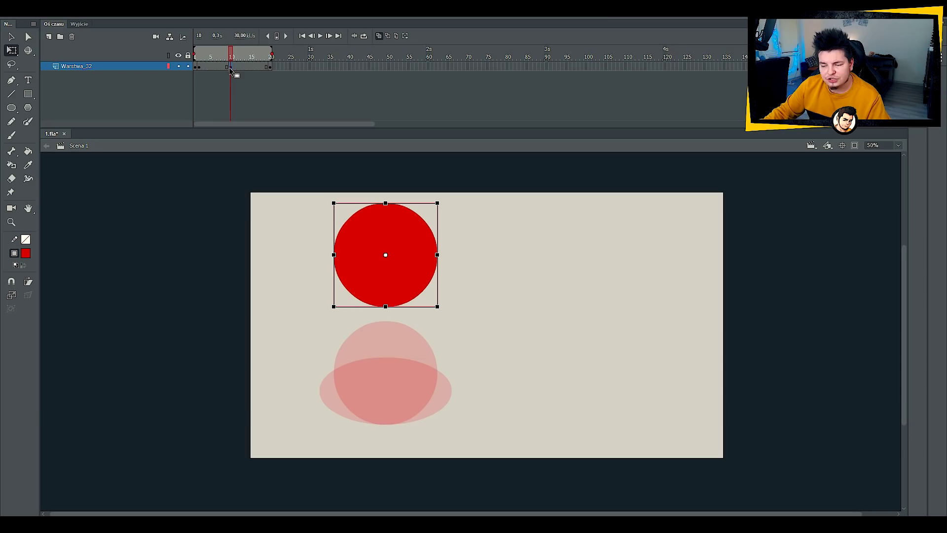
right_click(230, 69)
left_click(281, 213)
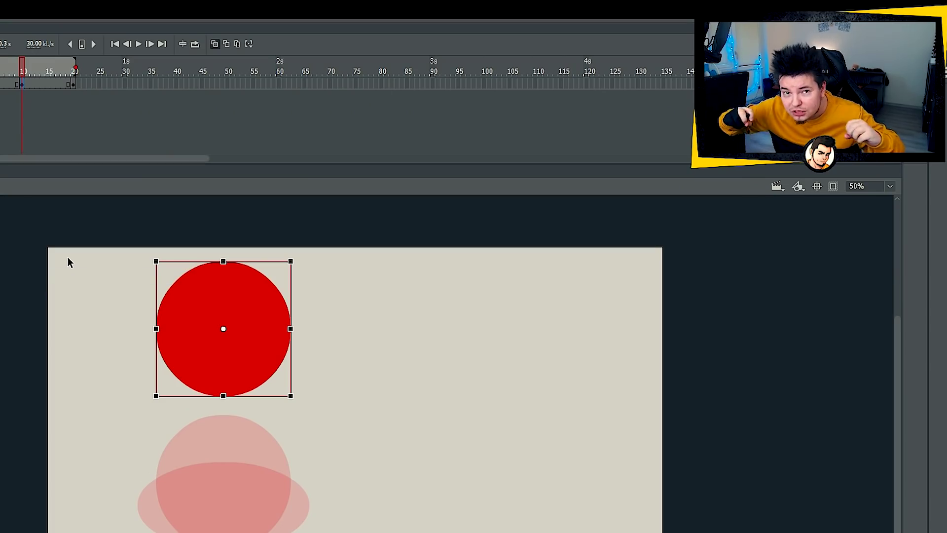
right_click(212, 66)
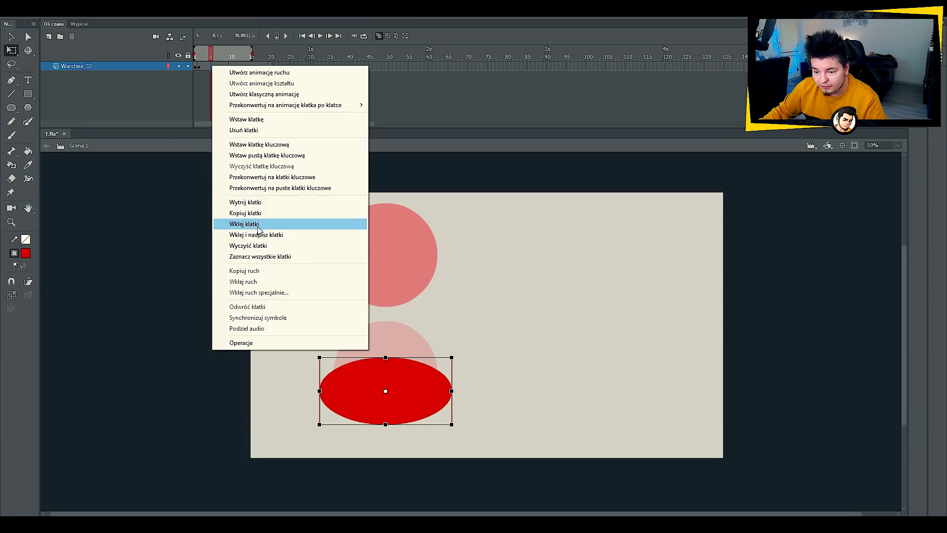
left_click(267, 221)
Reshape the circle in frame 5 into a tall, narrow ellipse and compare it with the keyframes at frames 1 and 2
left_click_drag(437, 256, 415, 256)
mouse_move(386, 203)
left_mouse_down()
mouse_move(386, 182)
mouse_move(390, 215)
left_mouse_up()
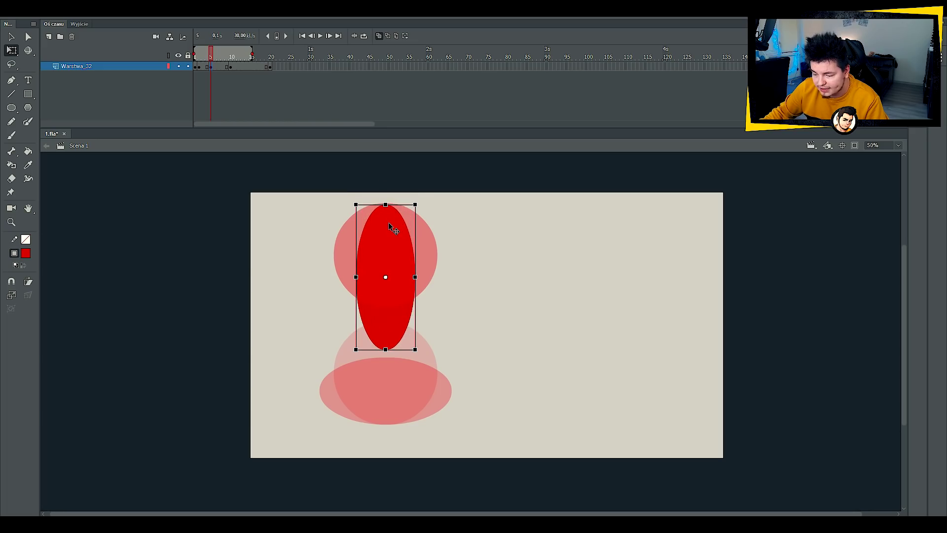
left_click(199, 67)
left_click(195, 67)
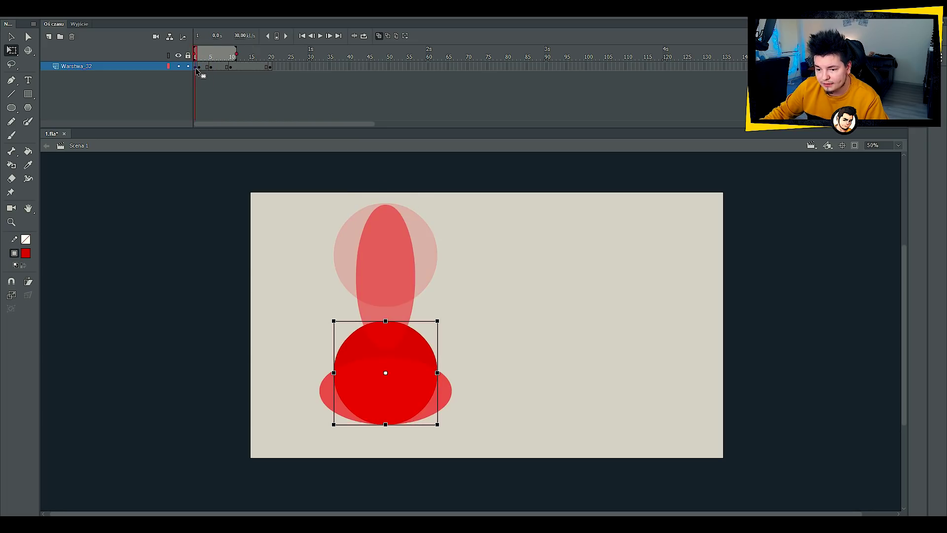
left_click(202, 68)
left_click_drag(209, 70, 212, 70)
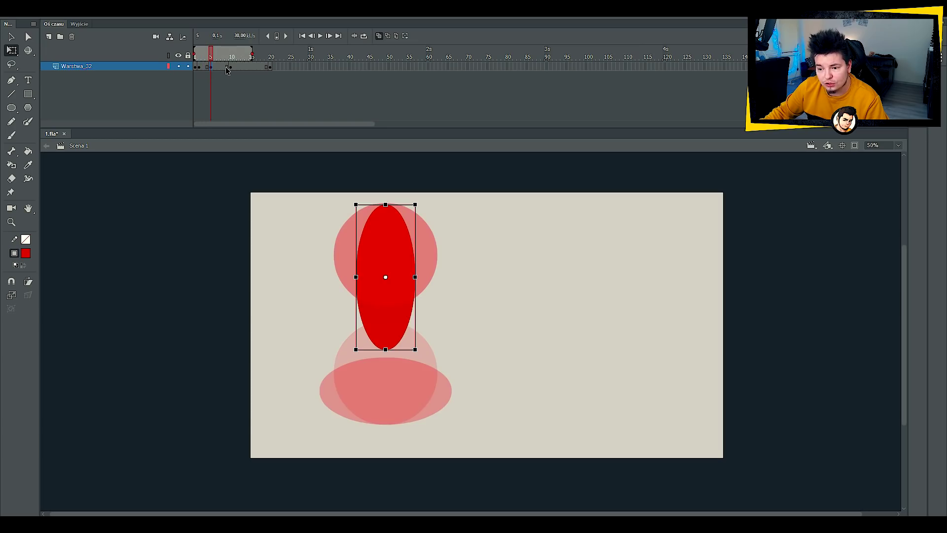
Raise the circle slightly in frame 10 and lower it in a frame 15 keyframe to between the raised and ground positions
left_click(230, 69)
left_click_drag(420, 256, 420, 248)
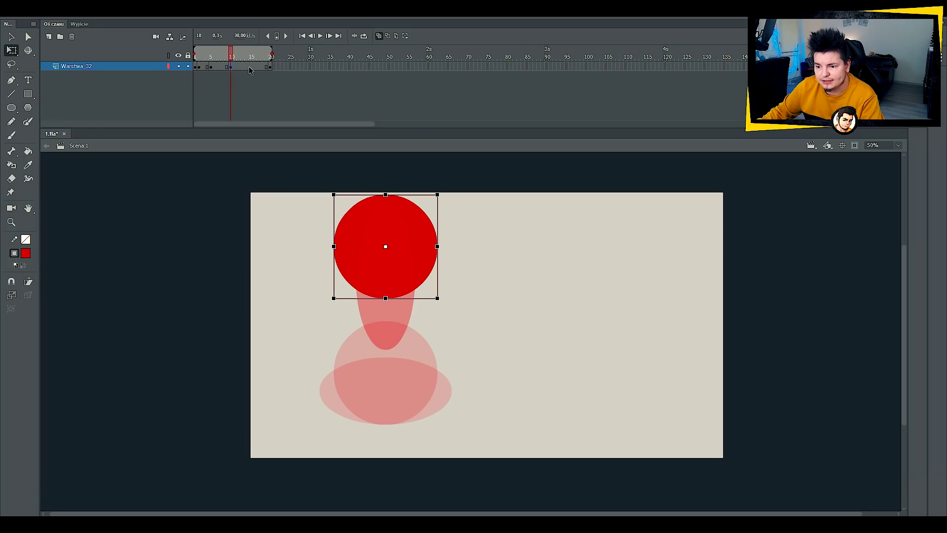
left_click(251, 69)
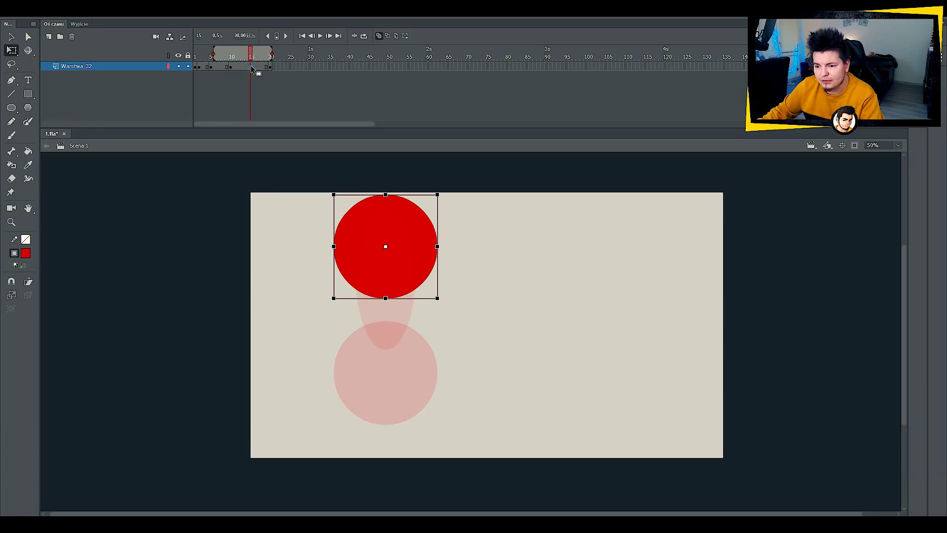
left_click_drag(419, 245, 420, 317)
left_click(271, 68)
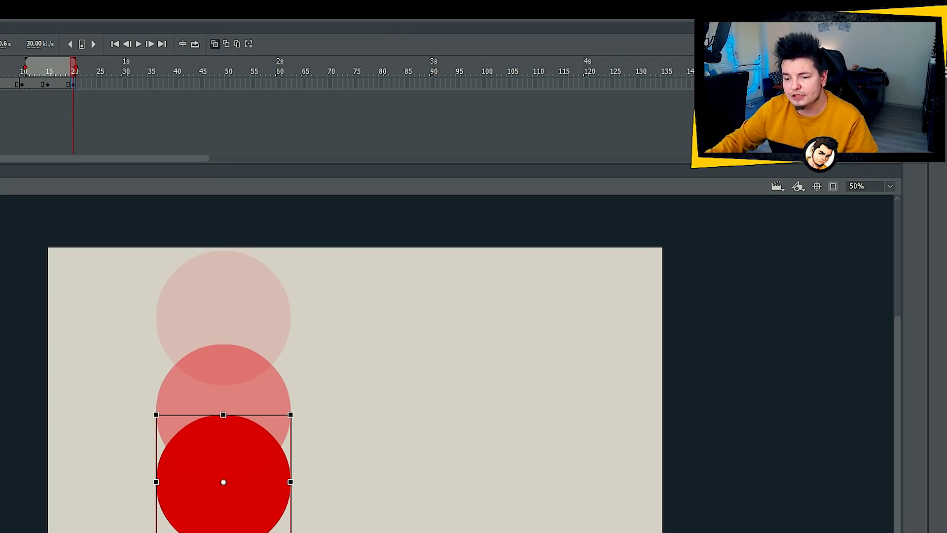
Copy the flattened ellipse keyframe from frame 2 to frame 23 and the ground-level circle keyframe from frame 20 to frame 27
right_click(35, 83)
left_click(25, 276)
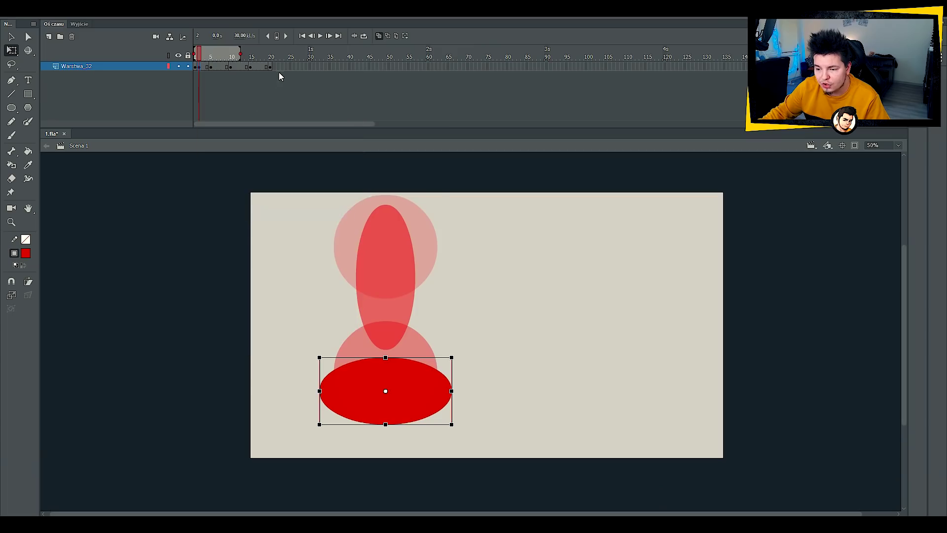
right_click(88, 83)
left_click(335, 225)
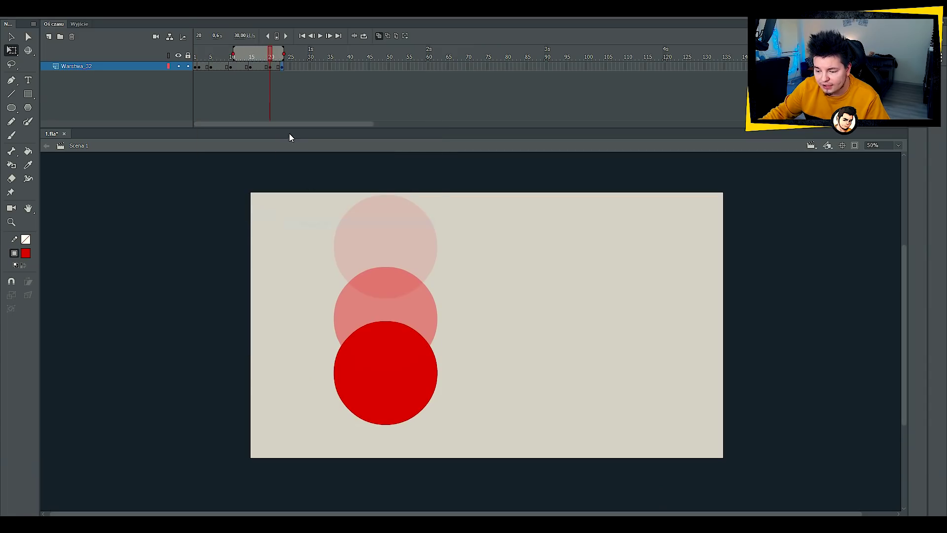
right_click(275, 66)
left_click(296, 212)
right_click(297, 69)
left_click(349, 238)
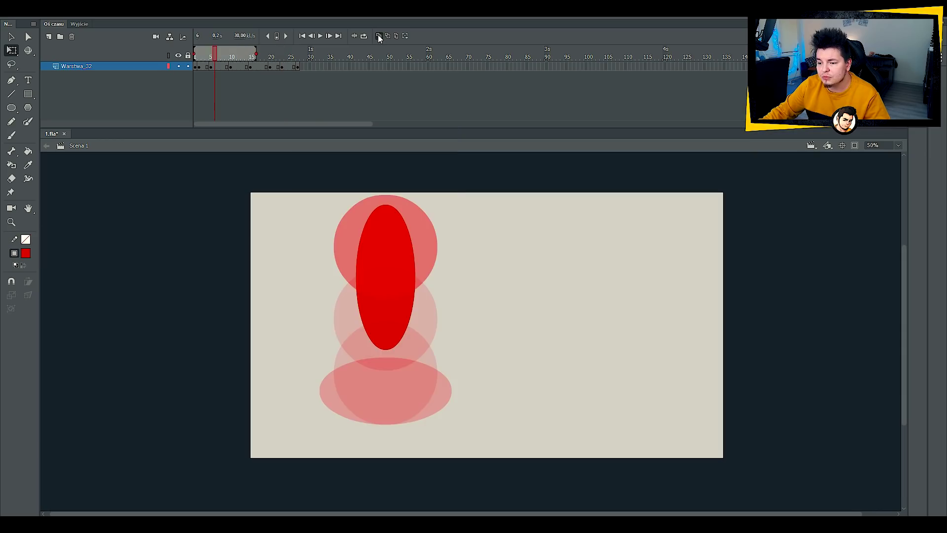
Turn off onion skinning and check the keyframes at frames 1, 2, 5 and 10
left_click(378, 35)
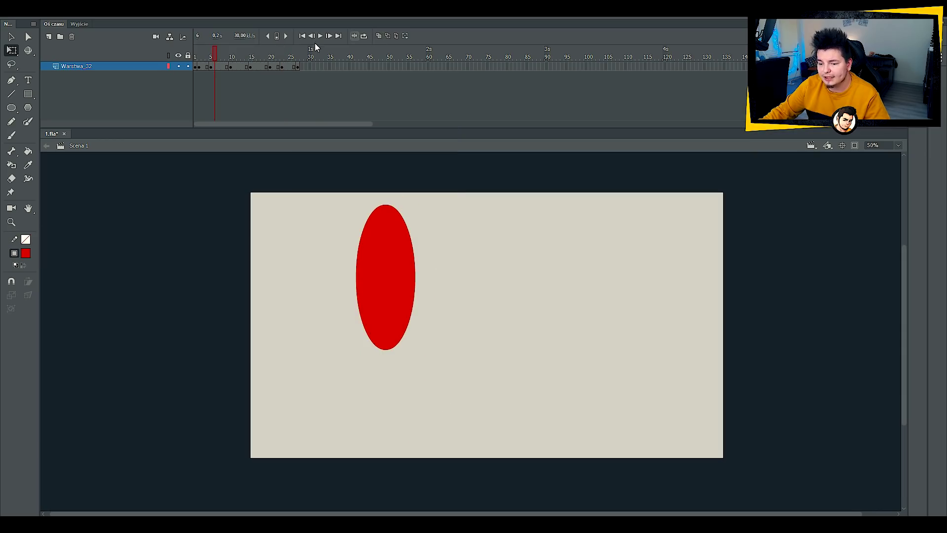
left_click(197, 67)
left_click(200, 68)
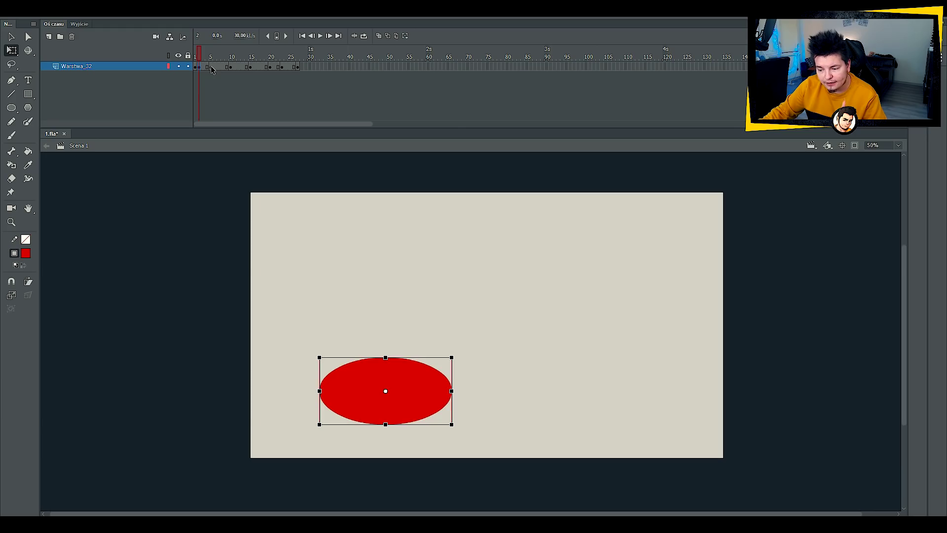
left_click(211, 67)
left_click(233, 68)
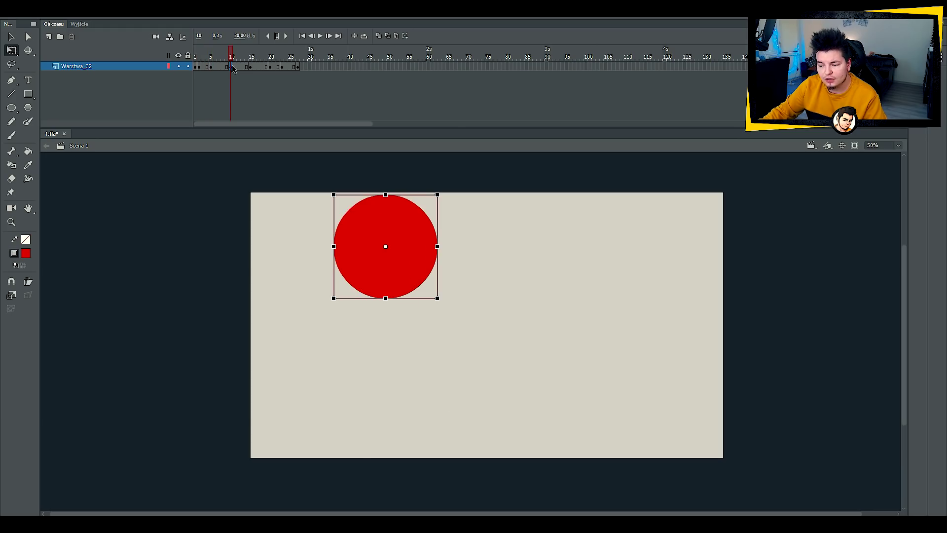
Narrow the falling circle in the frame 15 keyframe span slightly and stretch it a little vertically
left_click(257, 68)
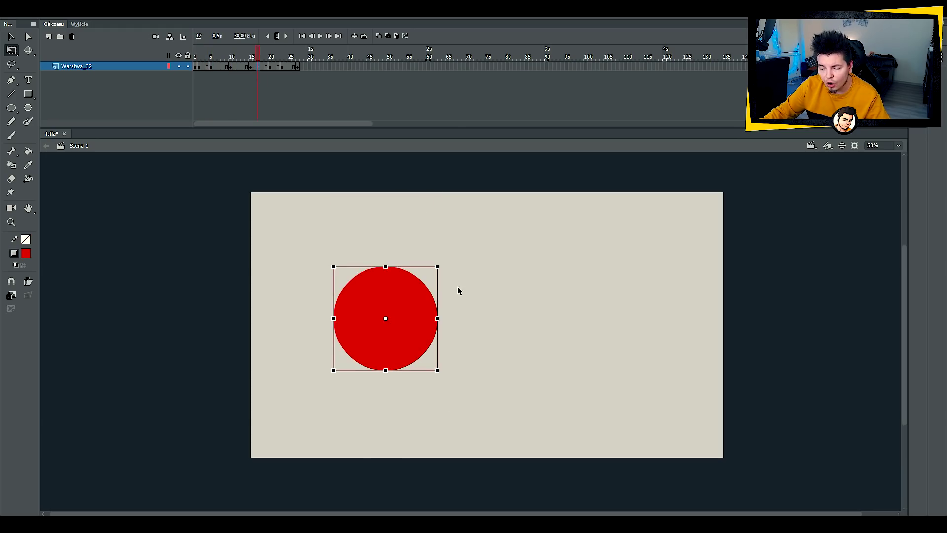
left_click(435, 316)
left_click(437, 317)
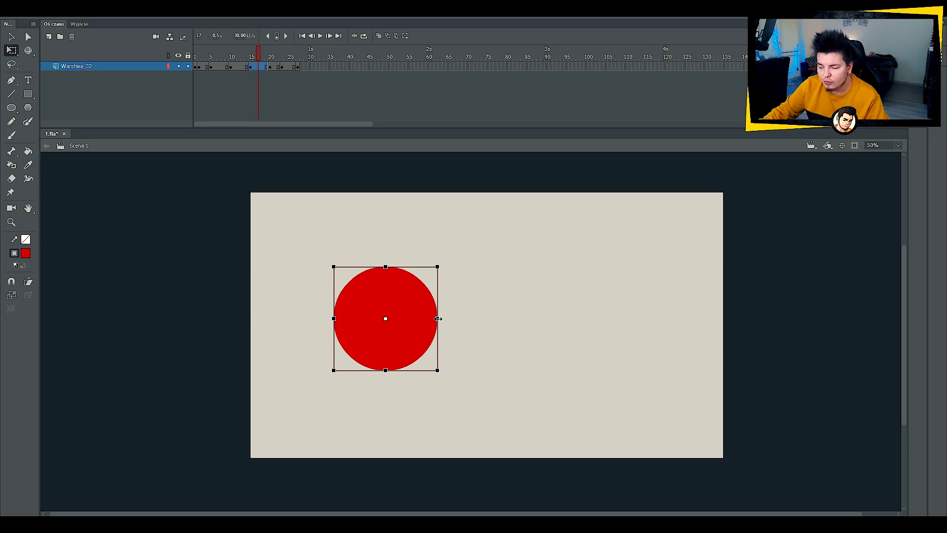
left_click_drag(437, 319, 433, 319)
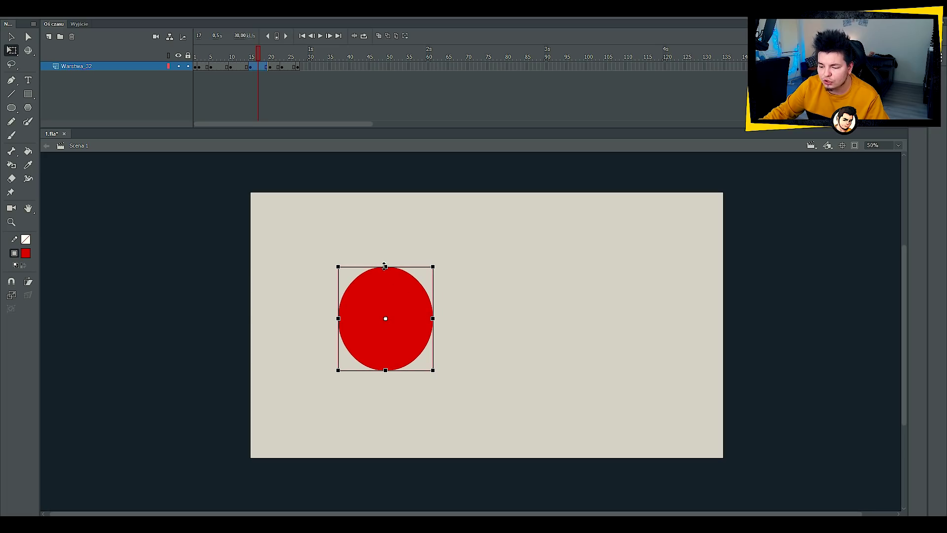
left_click_drag(386, 265, 385, 260)
left_click(302, 93)
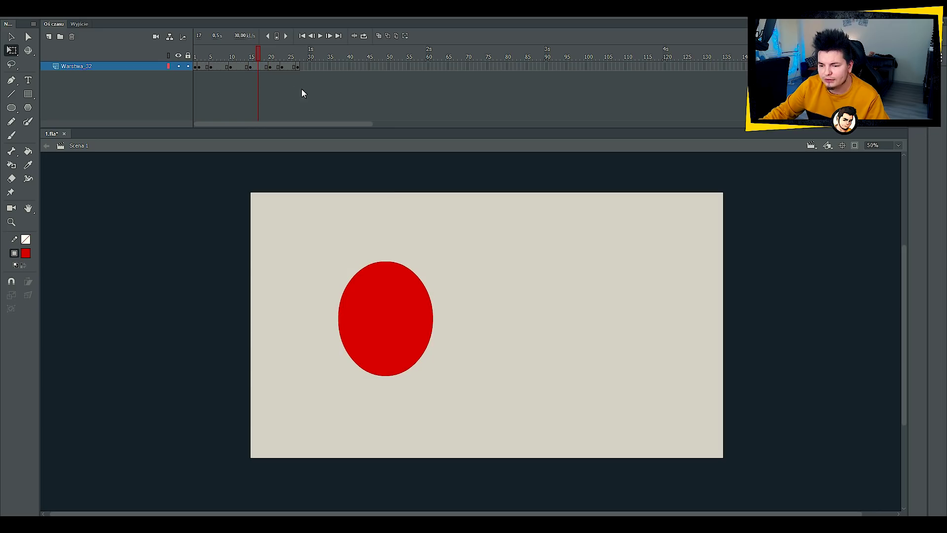
Check the ball's shape in the keyframes at frames 20, 23 and 27
left_click(273, 68)
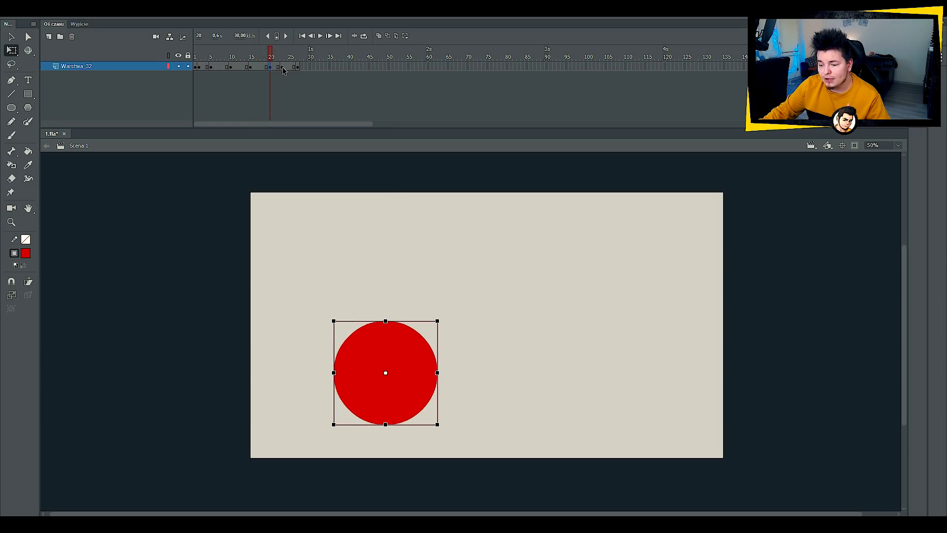
left_click(283, 67)
left_click(299, 67)
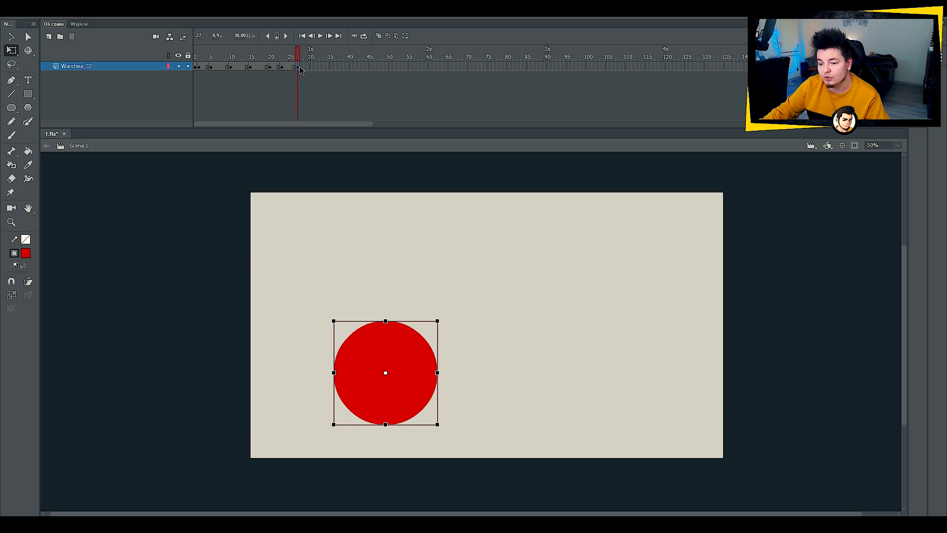
Apply a classic tween to the ball layer across all keyframes from frame 1 to 27 and play the animation
left_click_drag(192, 66, 295, 66)
right_click(295, 66)
left_click(330, 94)
left_click(196, 66)
key("Return")
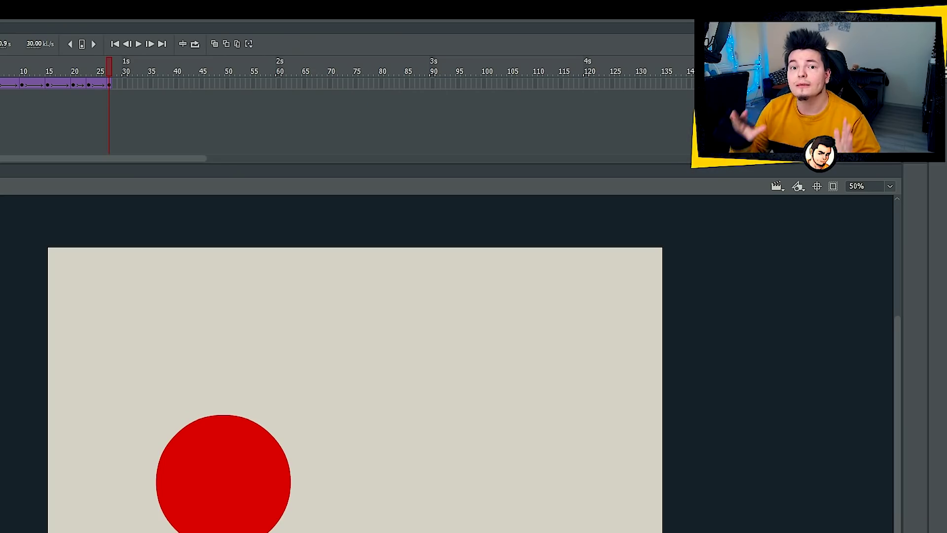
Insert three frames after the frame 1 keyframe to hold the starting circle longer, and play the animation
left_click(196, 67)
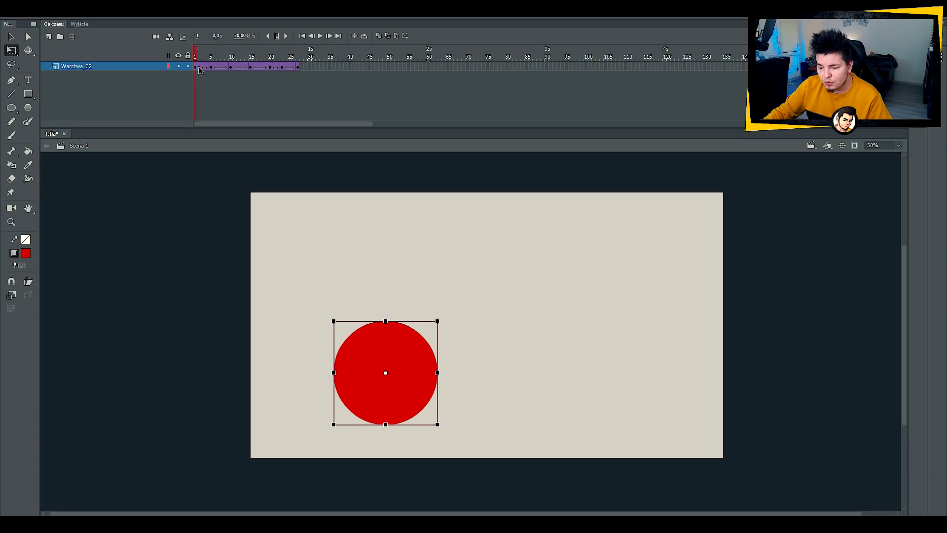
left_click(199, 69)
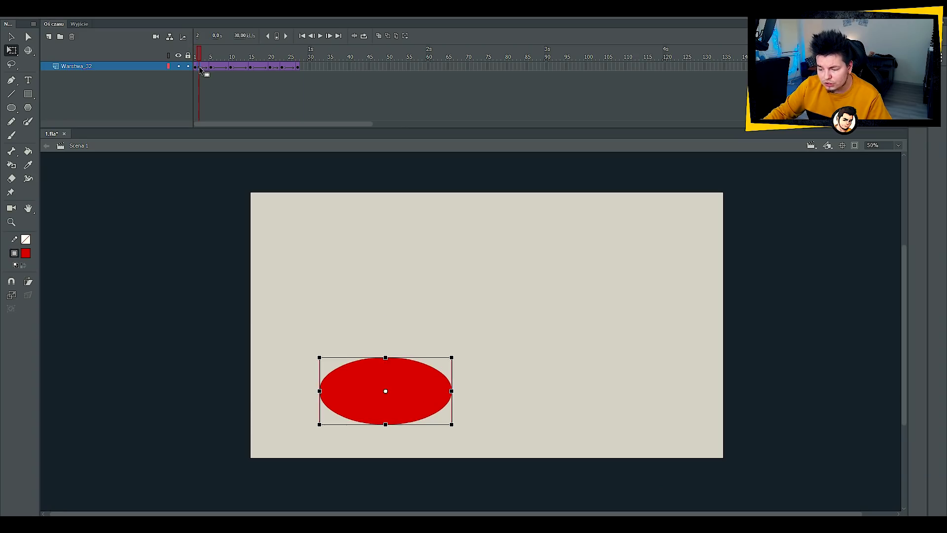
left_click(196, 69)
key("F5")
key("F5")
key("F5")
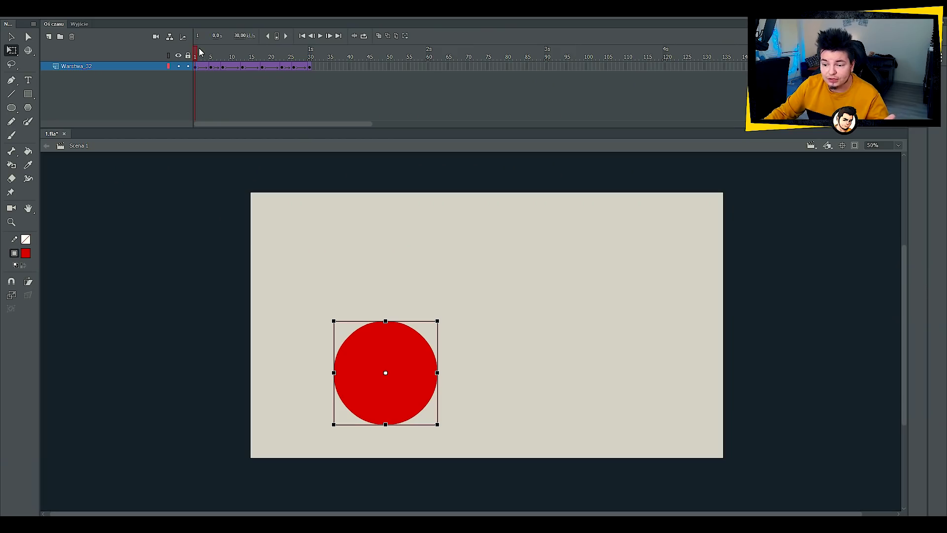
key("Return")
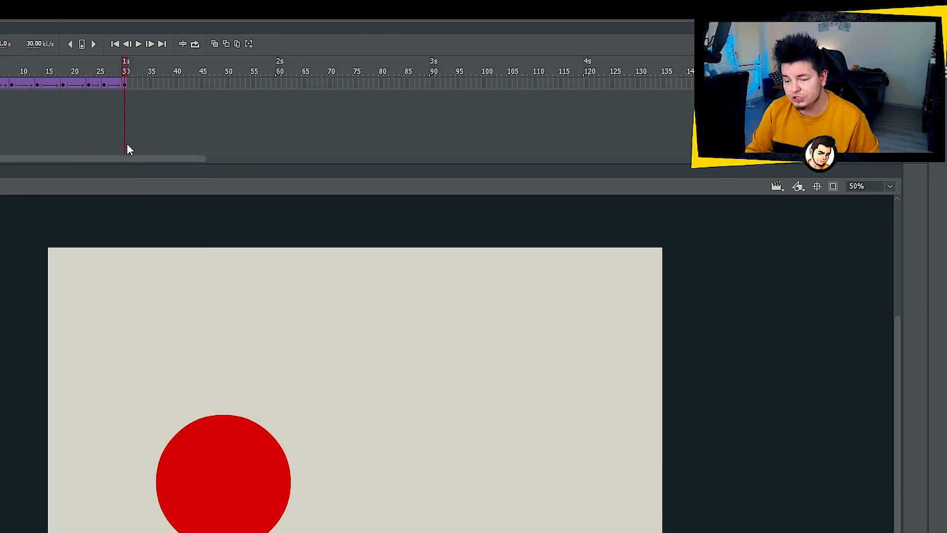
Replay the bounce and extend the first keyframe's span to frame 8 for a slower squash
key("Return")
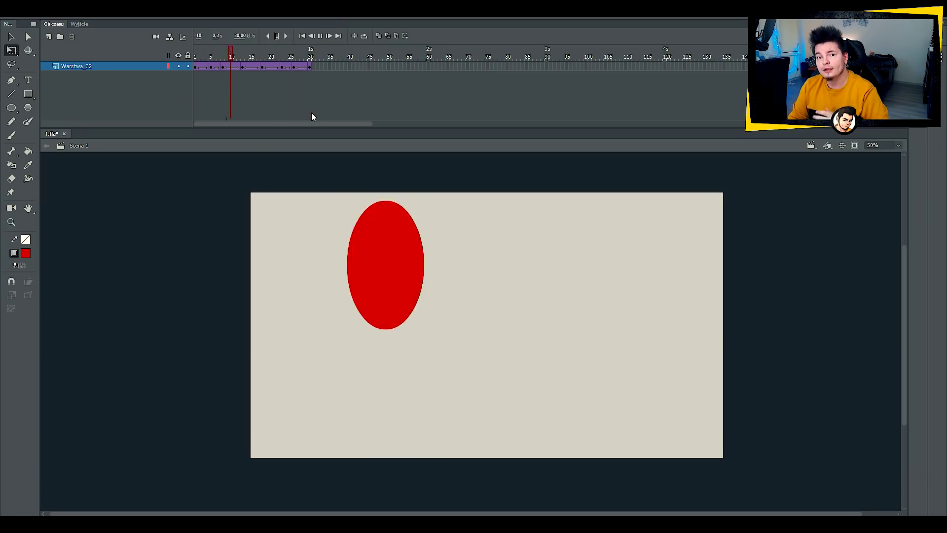
key("Return")
key("Return")
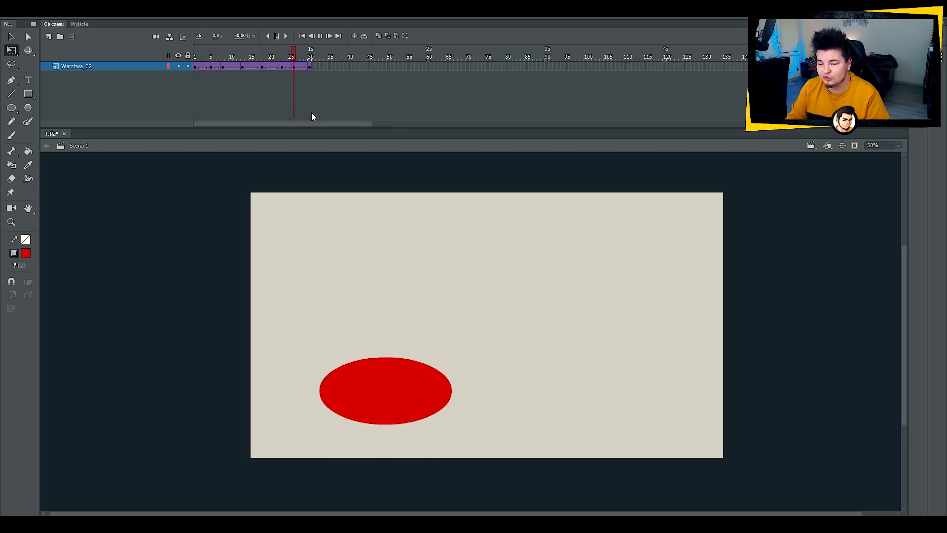
key("Return")
left_click(194, 67)
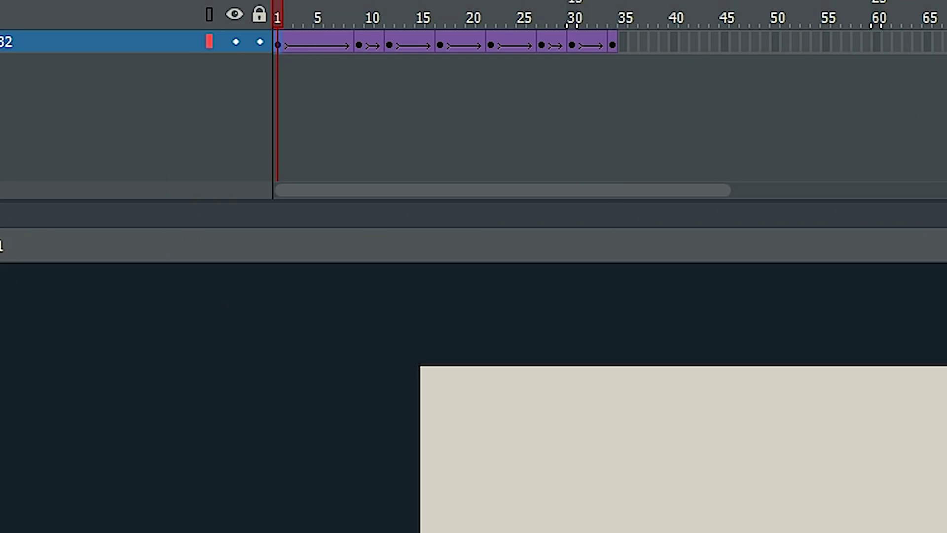
key("Return")
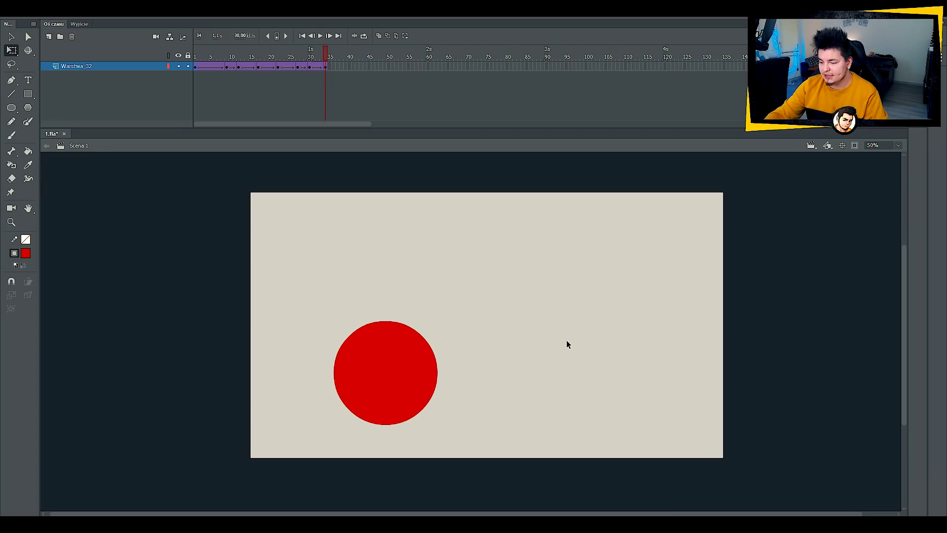
Sketch red brush stick figures crouching on a ledge, leaping over a gap, landing, rolling and standing up again
key("b")
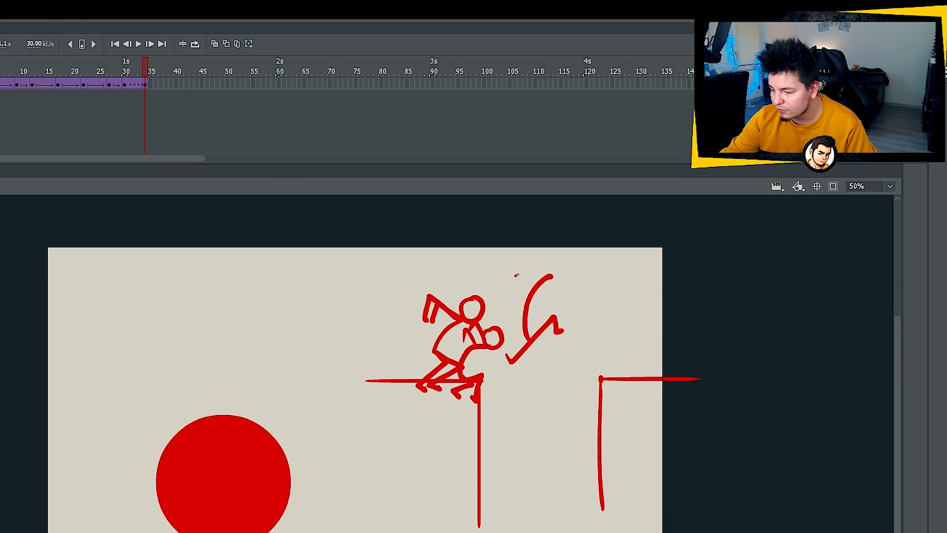
left_click_drag(609, 214, 633, 210)
left_click_drag(544, 271, 547, 271)
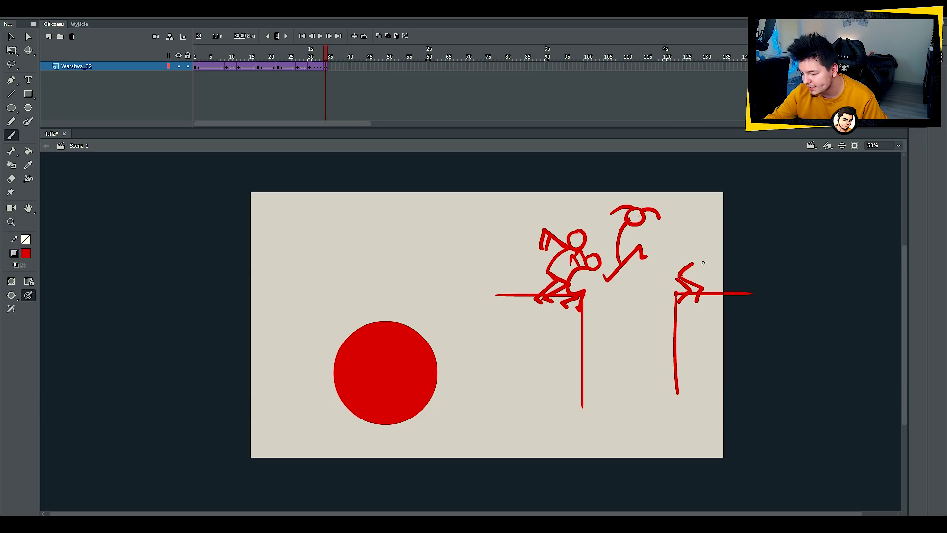
mouse_move(714, 259)
left_mouse_down()
mouse_move(710, 269)
mouse_move(728, 252)
left_mouse_up()
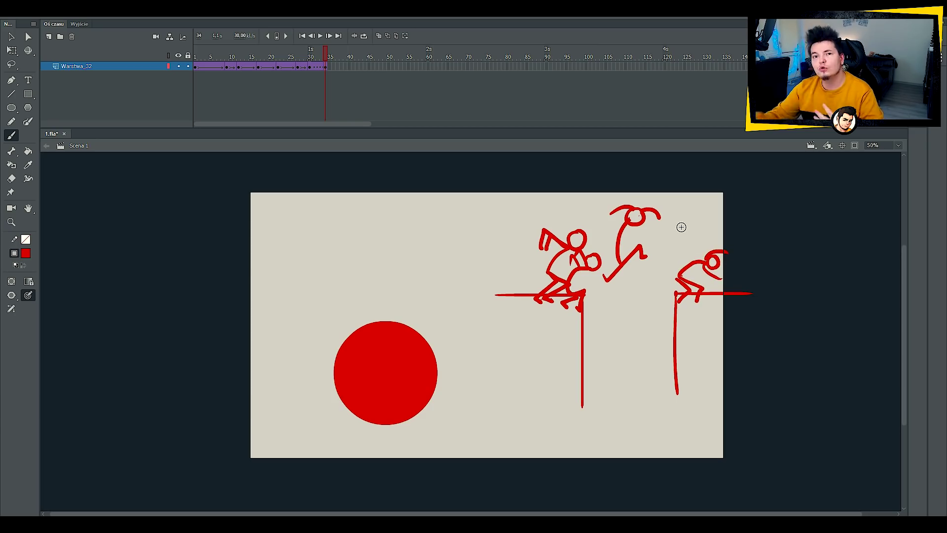
left_click_drag(755, 296, 729, 285)
left_click_drag(743, 297, 743, 269)
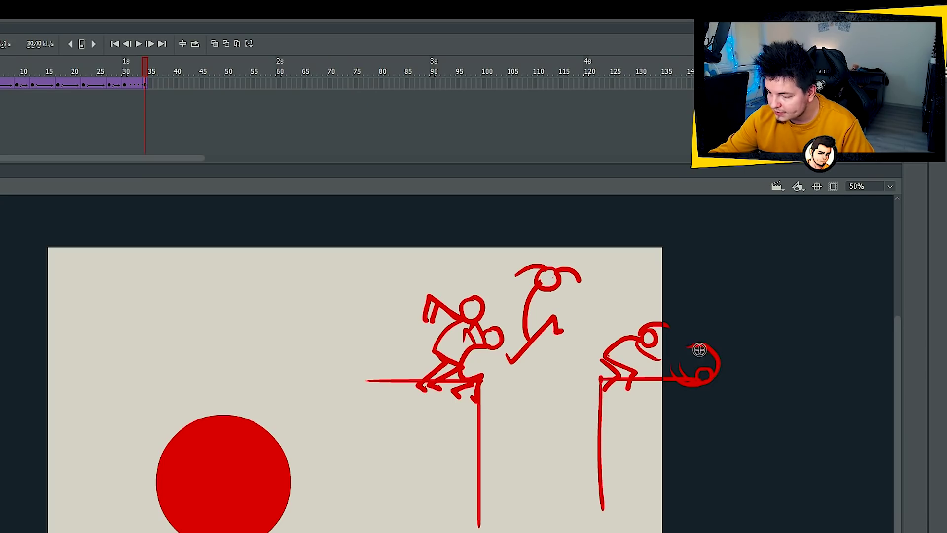
left_click_drag(700, 328, 708, 329)
mouse_move(692, 346)
left_mouse_down()
mouse_move(683, 327)
mouse_move(693, 304)
left_mouse_up()
mouse_move(754, 381)
left_mouse_down()
mouse_move(779, 315)
mouse_move(794, 297)
mouse_move(784, 292)
mouse_move(777, 344)
left_mouse_up()
left_click_drag(783, 311, 751, 339)
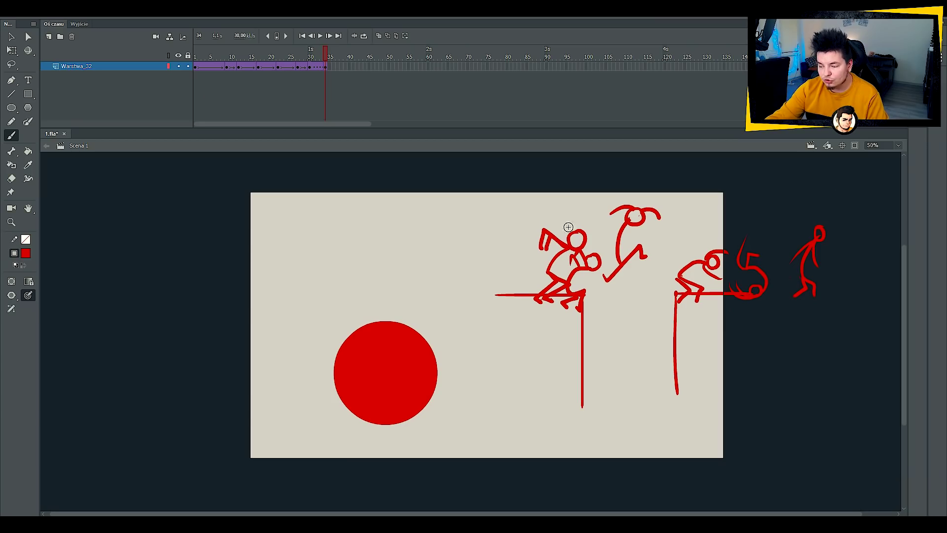
Circle the takeoff poses, mark them with arrows, and sketch larger standing and crouching stick figures above the ball
mouse_move(557, 181)
left_mouse_down()
mouse_move(510, 228)
mouse_move(613, 247)
mouse_move(563, 187)
left_mouse_up()
mouse_move(480, 189)
left_mouse_down()
mouse_move(505, 232)
mouse_move(528, 239)
left_mouse_up()
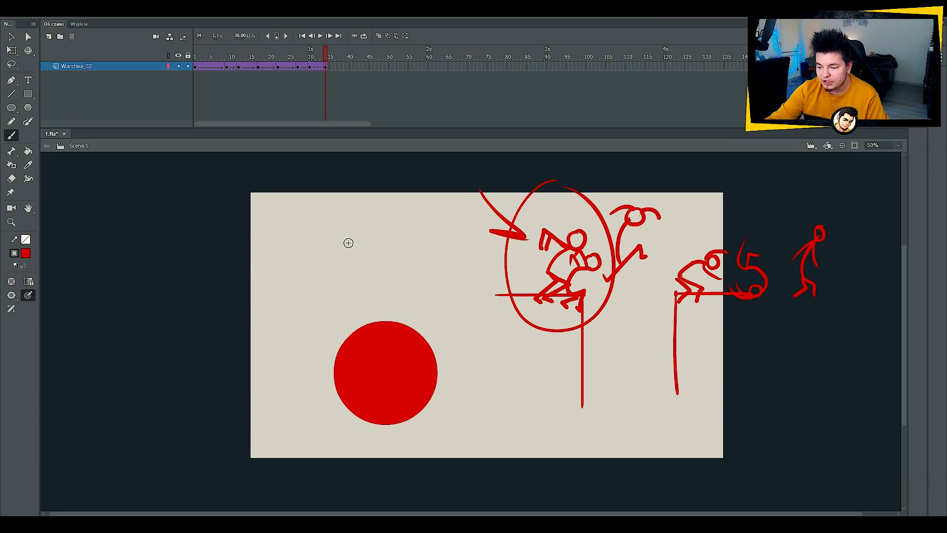
left_click_drag(291, 219, 284, 336)
left_click_drag(272, 302, 245, 343)
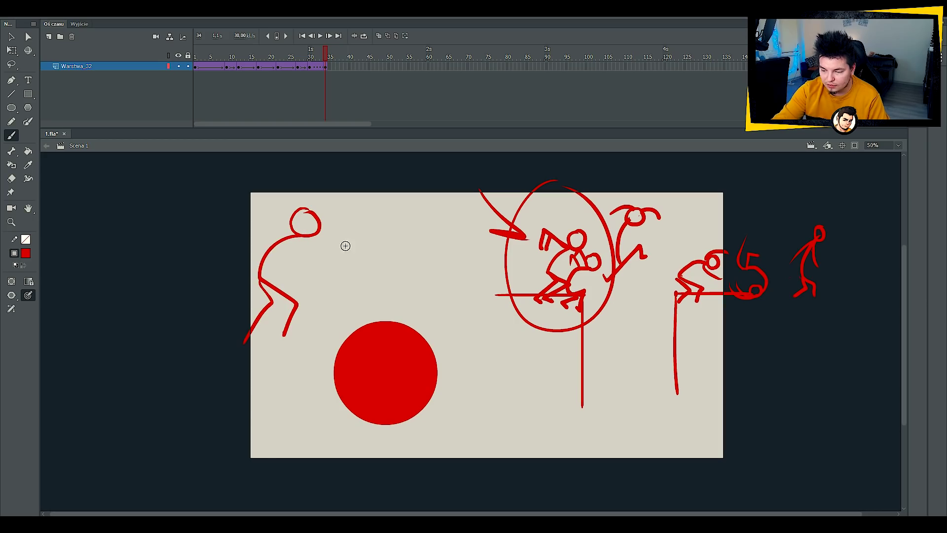
left_click_drag(359, 246, 358, 243)
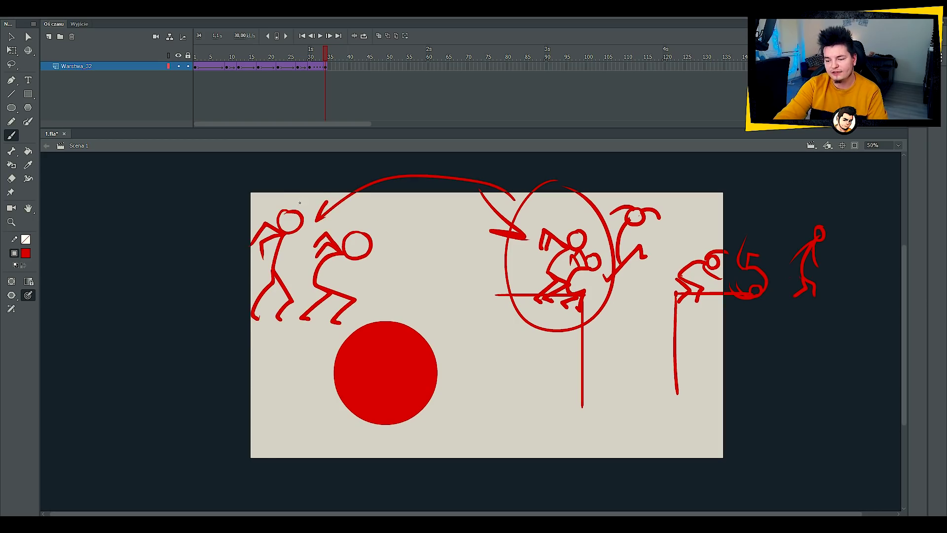
left_click_drag(300, 202, 319, 224)
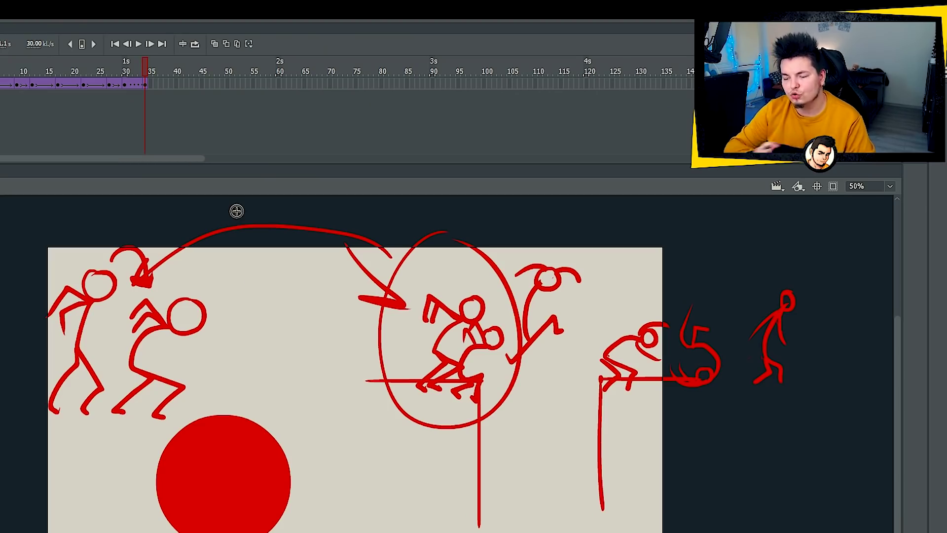
Delete all the stick-figure sketches and marks around the ball, keeping only the red circle
left_click_drag(815, 228, 30, 371)
key("Delete")
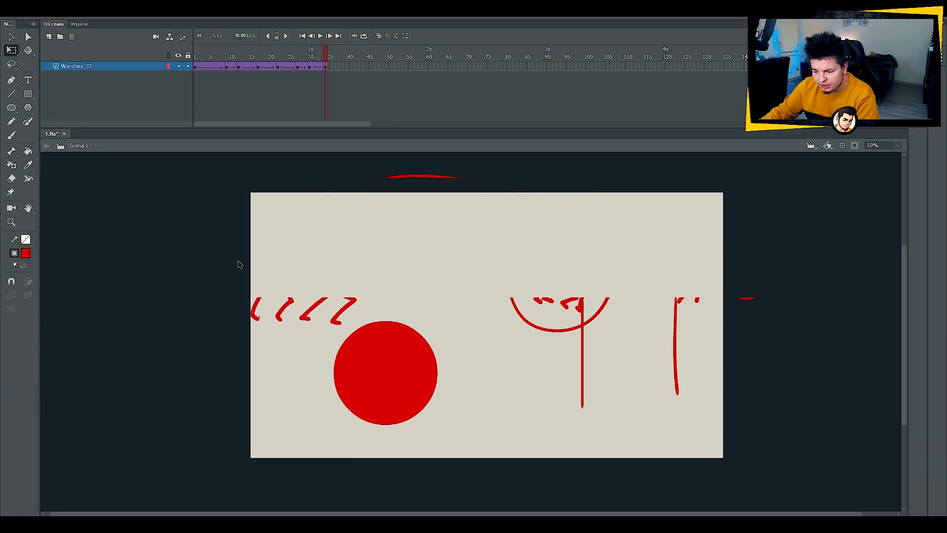
left_click(318, 303)
key("Delete")
left_click(345, 309)
key("Delete")
left_click_drag(303, 277, 227, 345)
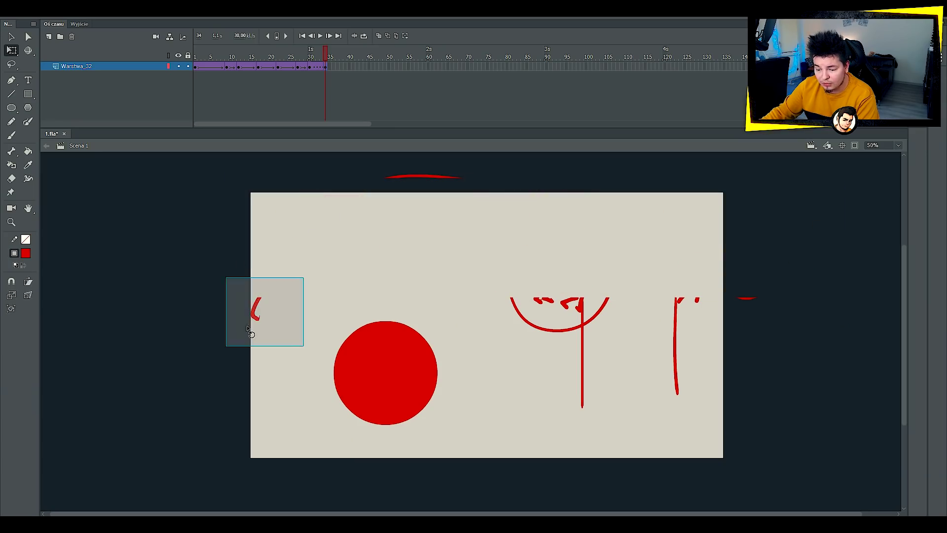
key("Delete")
left_click_drag(789, 224, 485, 417)
key("Delete")
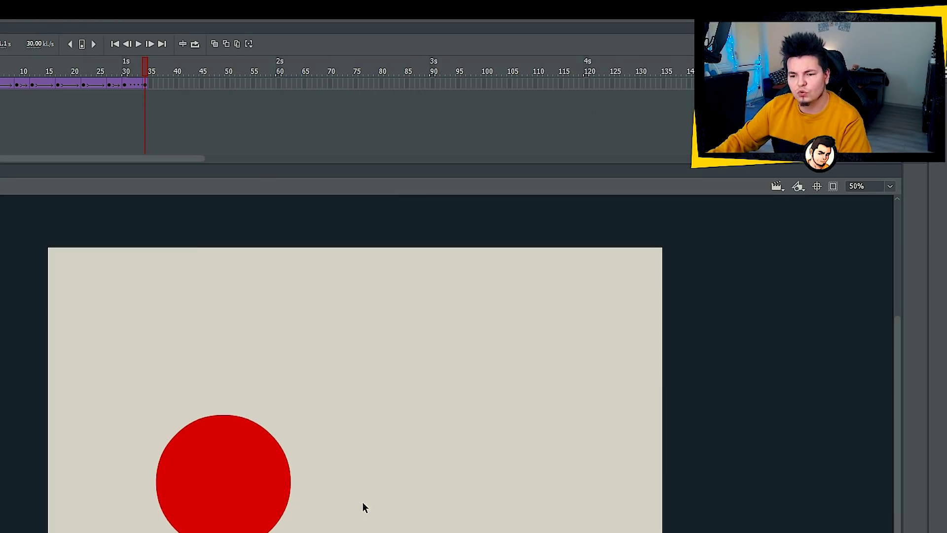
Play the tweened bouncing-ball animation from frame 1 and return to the first frame
left_click(195, 66)
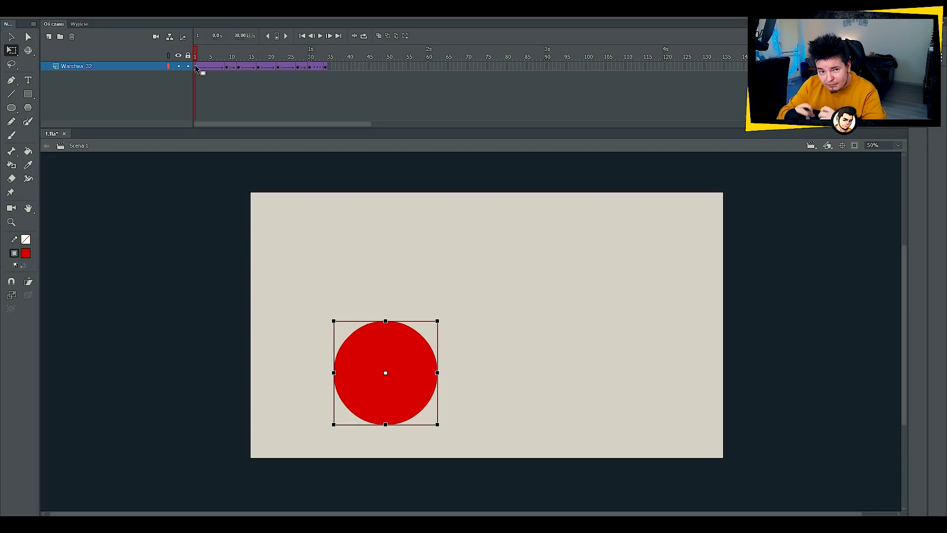
key("Return")
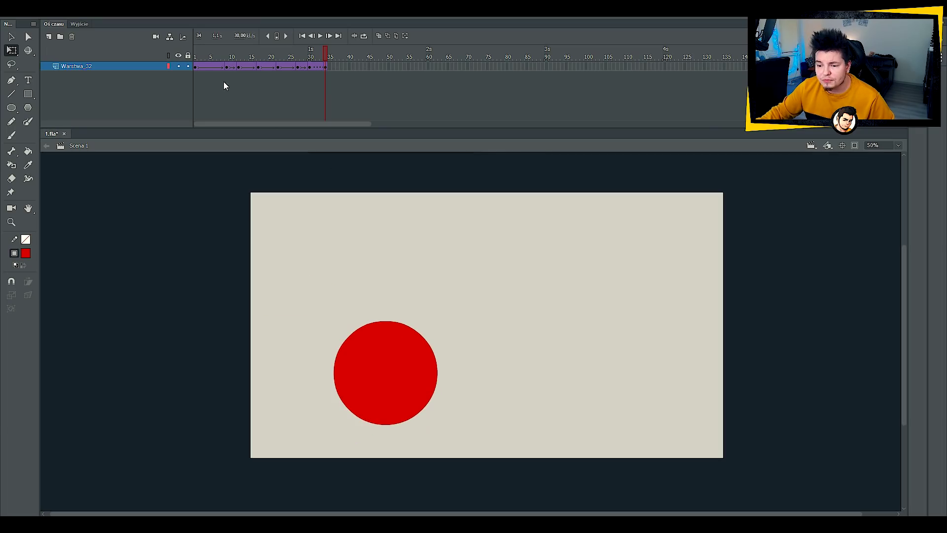
left_click(196, 67)
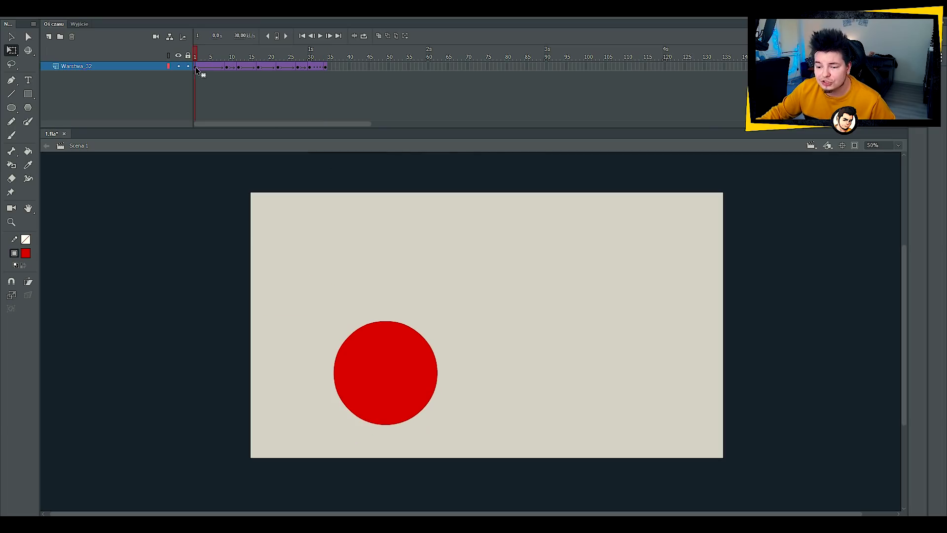
Hide and lock the ball layer and outline a standing figure in black on a new layer
left_click(188, 66)
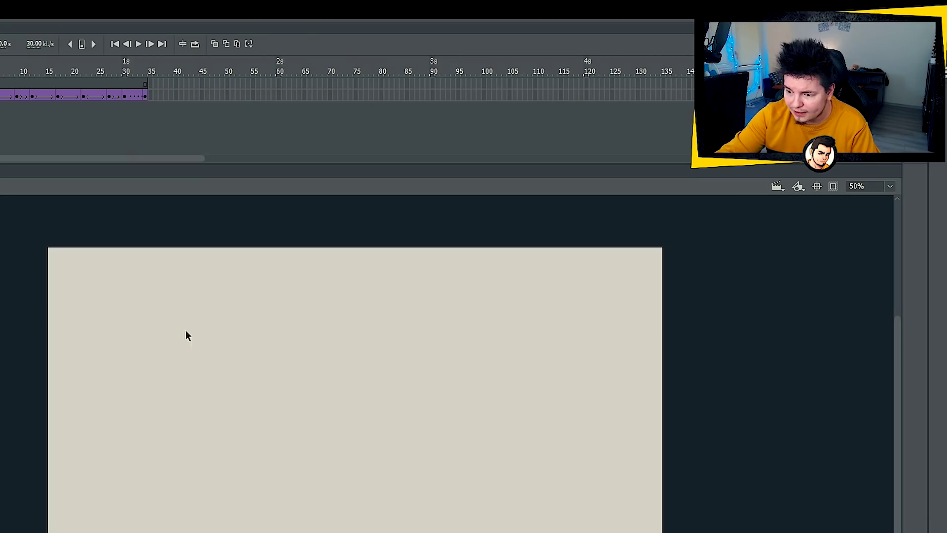
mouse_move(158, 360)
left_mouse_down()
mouse_move(200, 308)
mouse_move(187, 366)
left_mouse_up()
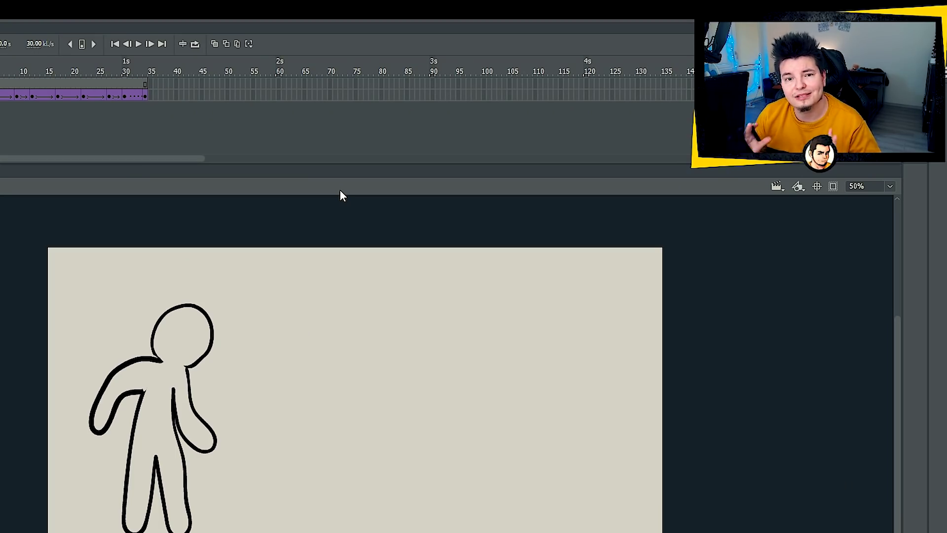
Turn on onion skinning and draw the figure's second pose with one arm stretched forward in a blank keyframe at frame 2
left_click(306, 95)
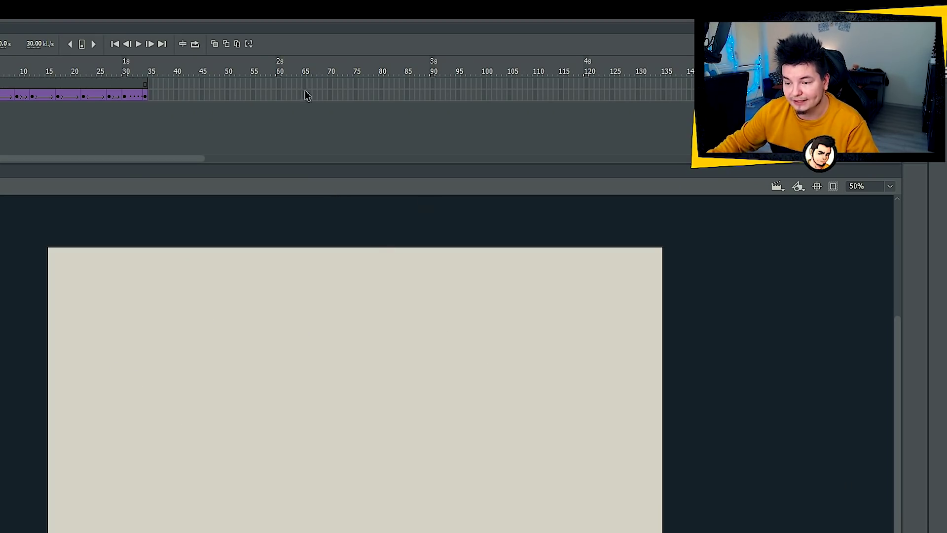
left_click(214, 43)
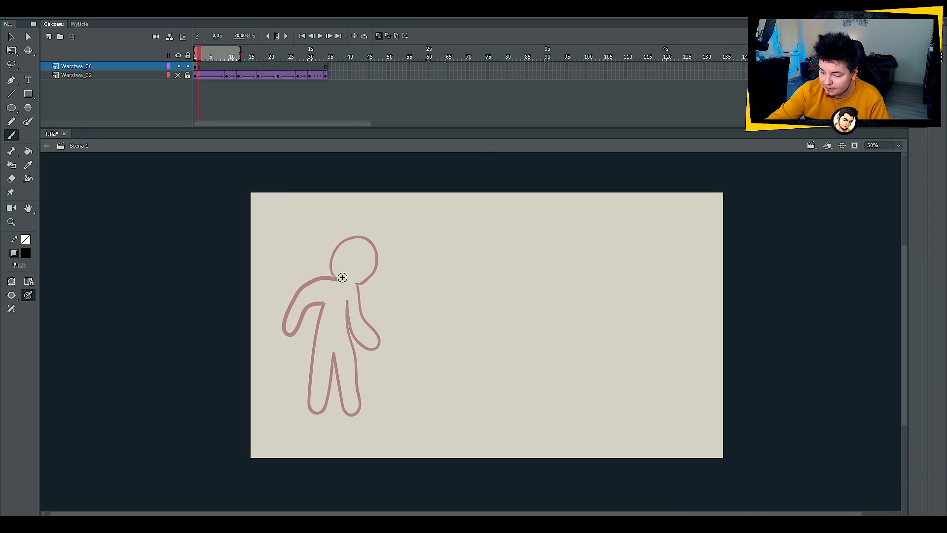
mouse_move(344, 242)
left_mouse_down()
mouse_move(357, 314)
mouse_move(340, 281)
left_mouse_up()
key("F7")
mouse_move(341, 280)
left_mouse_down()
mouse_move(369, 277)
mouse_move(341, 281)
mouse_move(326, 376)
left_mouse_up()
key("F7")
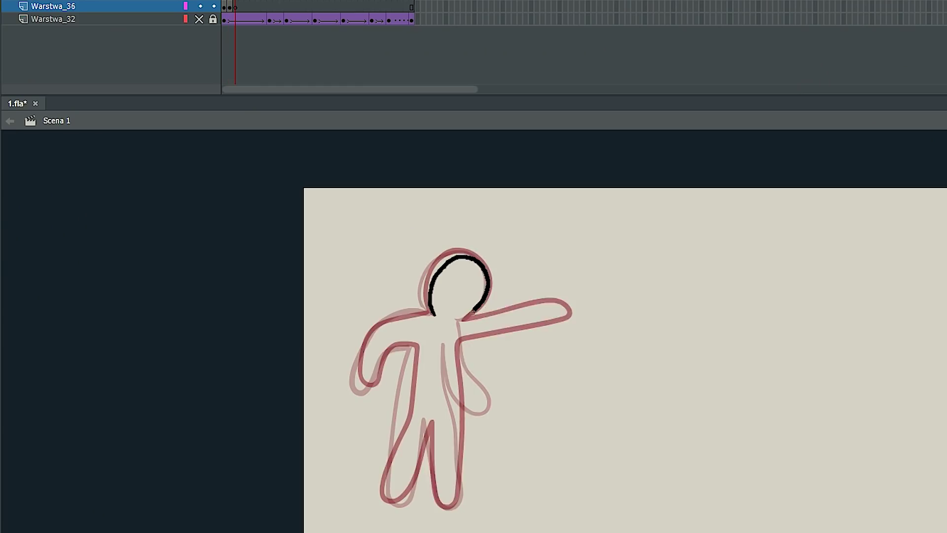
Draw the figure's following poses over the onion skins in successive blank keyframes up to frame 9
left_click_drag(413, 452, 437, 312)
key("F7")
mouse_move(440, 313)
left_mouse_down()
mouse_move(554, 309)
mouse_move(440, 312)
mouse_move(451, 492)
mouse_move(444, 312)
left_mouse_up()
key("F7")
key("F7")
mouse_move(456, 443)
left_mouse_down()
mouse_move(423, 328)
mouse_move(446, 313)
left_mouse_up()
key("F7")
left_click_drag(446, 311, 459, 436)
left_click_drag(458, 436, 444, 311)
key("F7")
left_click_drag(464, 254, 458, 436)
left_click_drag(459, 437, 446, 276)
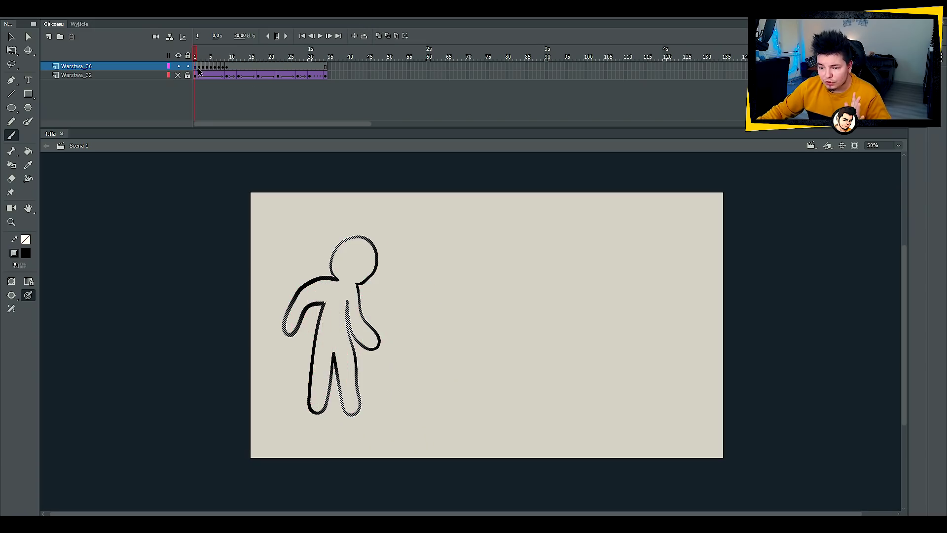
Scrub through the figure's drawings in frames 1 to 9, preview the animation and close the preview
left_click_drag(198, 67, 226, 68)
left_click(195, 67)
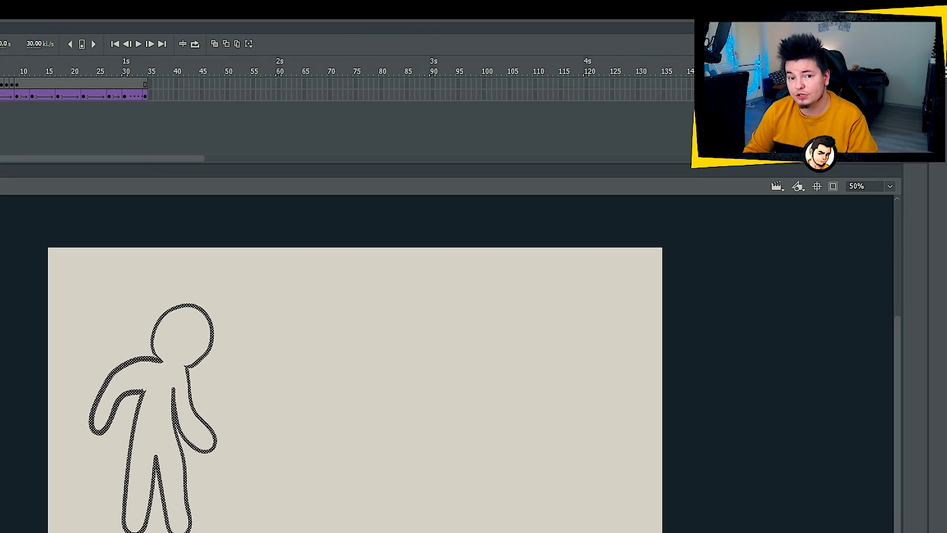
key("Return")
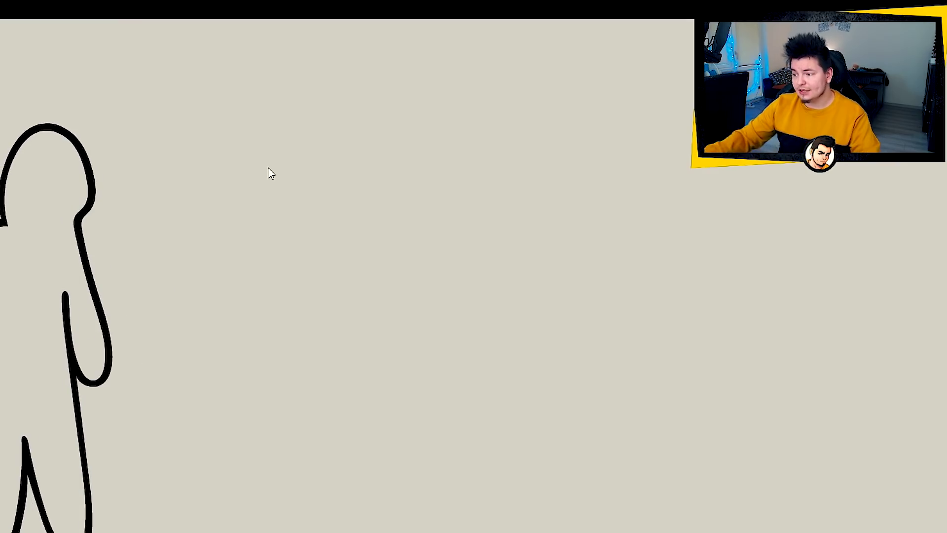
key("ctrl+w")
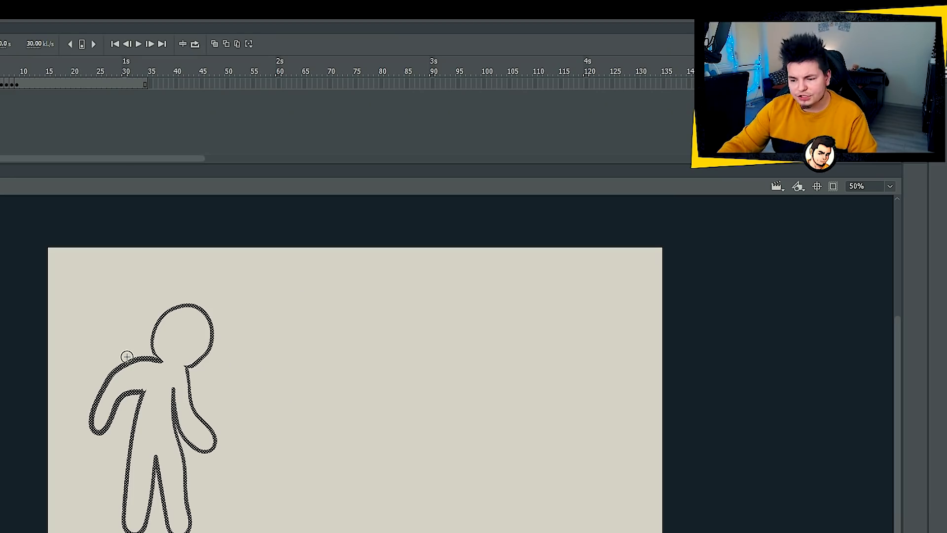
Mark the figure's bent arm with an arrow and a circle, and undo the marks
mouse_move(97, 271)
left_mouse_down()
mouse_move(81, 353)
mouse_move(143, 392)
left_mouse_up()
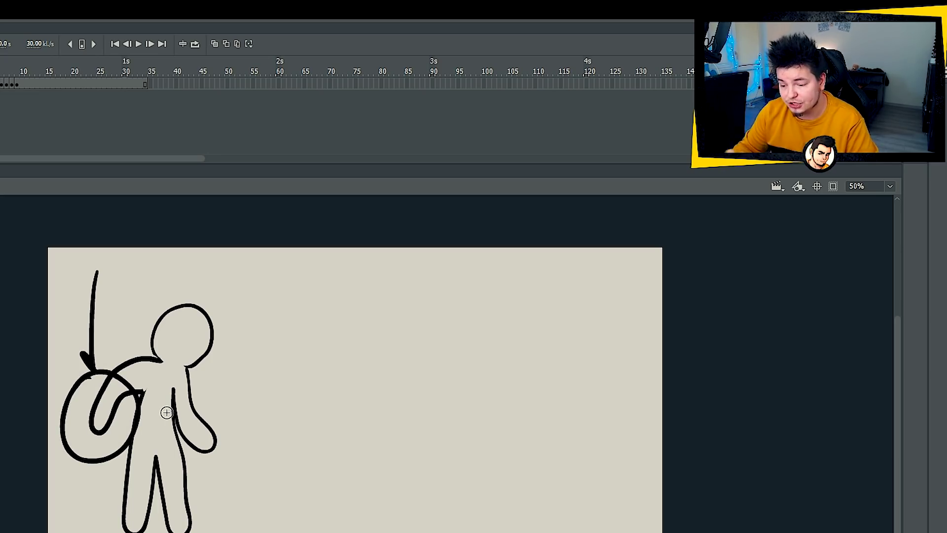
key("ctrl+z")
key("ctrl+z")
key("ctrl+z")
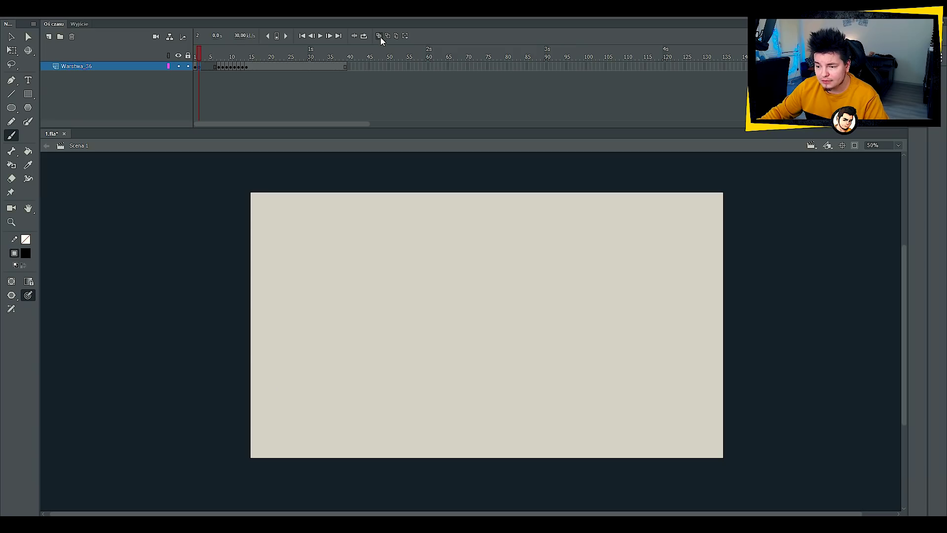
Turn on onion skinning and draw the figure's slightly shifted anticipation pose in frame 2, tracing over the frame 1 drawing
left_click(380, 37)
mouse_move(239, 55)
left_mouse_down()
mouse_move(201, 53)
mouse_move(212, 55)
left_mouse_up()
left_click(210, 60)
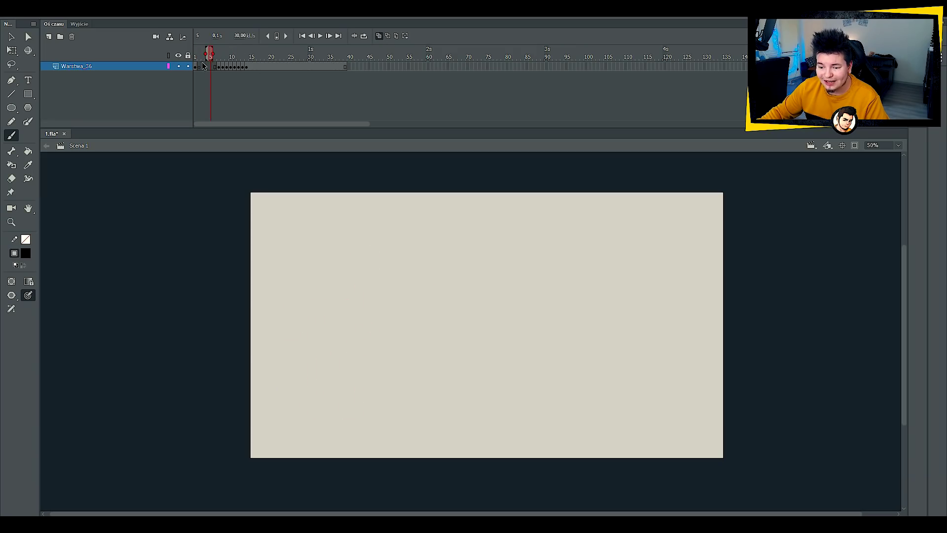
left_click(200, 64)
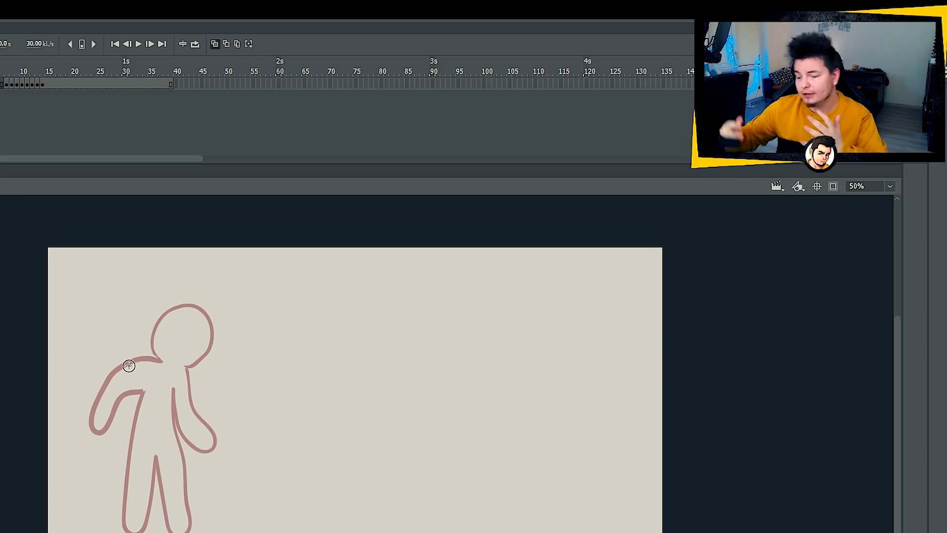
mouse_move(159, 362)
left_mouse_down()
mouse_move(166, 314)
mouse_move(203, 313)
mouse_move(211, 331)
mouse_move(187, 378)
left_mouse_up()
mouse_move(338, 280)
left_mouse_down()
mouse_move(311, 275)
mouse_move(285, 304)
mouse_move(288, 327)
mouse_move(313, 300)
mouse_move(326, 301)
mouse_move(310, 377)
left_mouse_up()
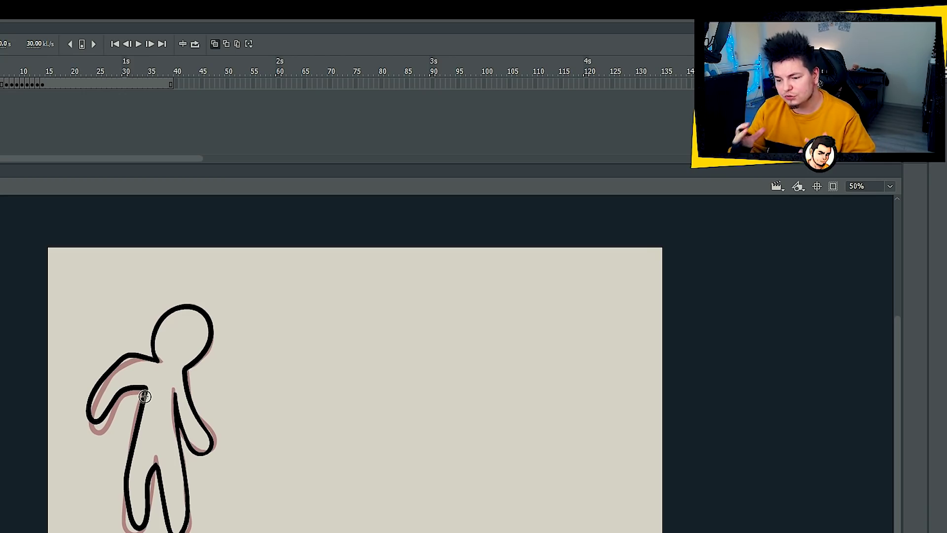
Draw the figure pulling its arm further back and bending its rear leg in blank keyframes at frames 3 and 4
key("F7")
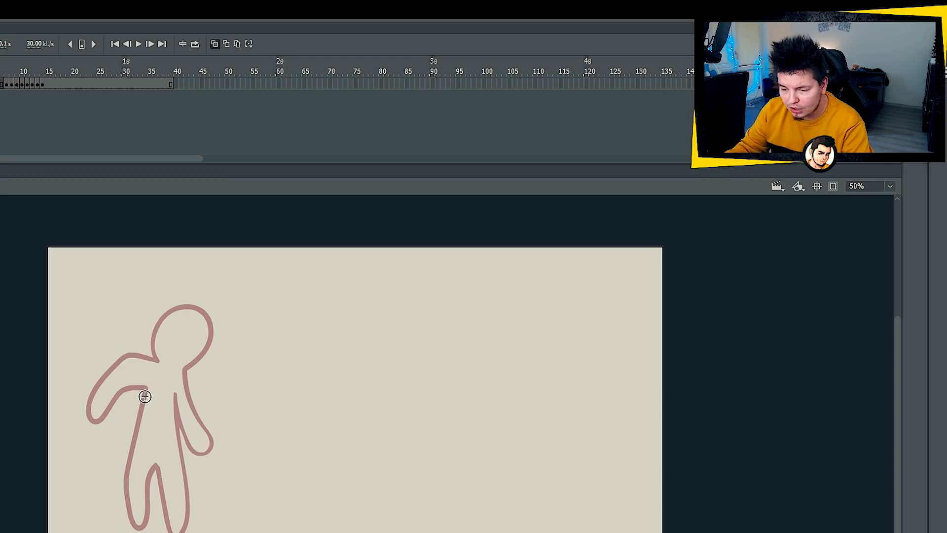
mouse_move(155, 354)
left_mouse_down()
mouse_move(163, 311)
mouse_move(204, 321)
mouse_move(185, 369)
mouse_move(189, 390)
left_mouse_up()
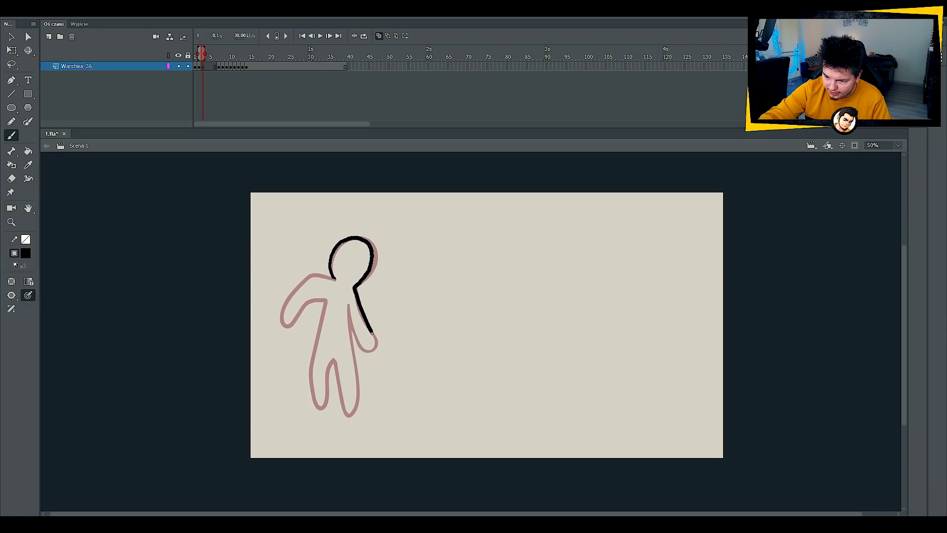
left_click_drag(356, 337, 347, 304)
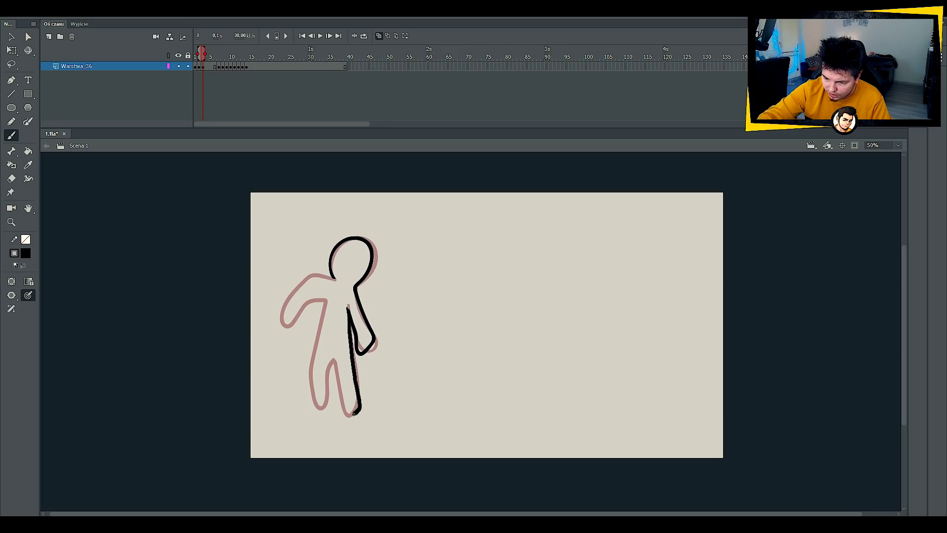
mouse_move(334, 358)
left_mouse_down()
mouse_move(318, 295)
mouse_move(285, 324)
left_mouse_up()
key("period")
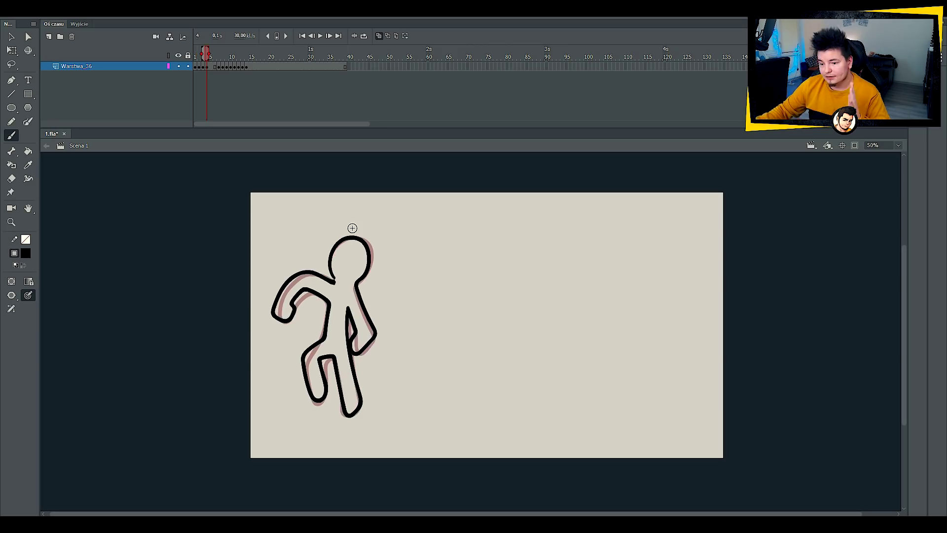
Scrub through the first drawings and draw the figure's next pulled-back pose over the onion skin in frame 5
left_click(197, 67)
left_click(200, 67)
left_click(195, 67)
left_click_drag(196, 68, 211, 68)
mouse_move(333, 283)
left_mouse_down()
mouse_move(358, 295)
mouse_move(373, 333)
mouse_move(356, 352)
left_mouse_up()
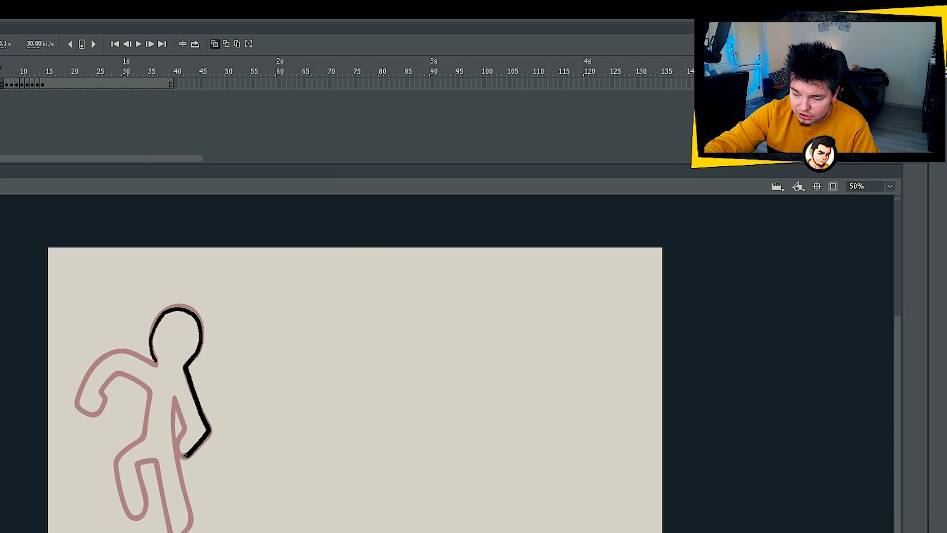
mouse_move(185, 455)
left_mouse_down()
mouse_move(177, 408)
mouse_move(186, 531)
mouse_move(169, 530)
mouse_move(156, 465)
mouse_move(138, 469)
mouse_move(146, 500)
mouse_move(135, 515)
mouse_move(116, 480)
mouse_move(150, 401)
mouse_move(129, 371)
left_mouse_up()
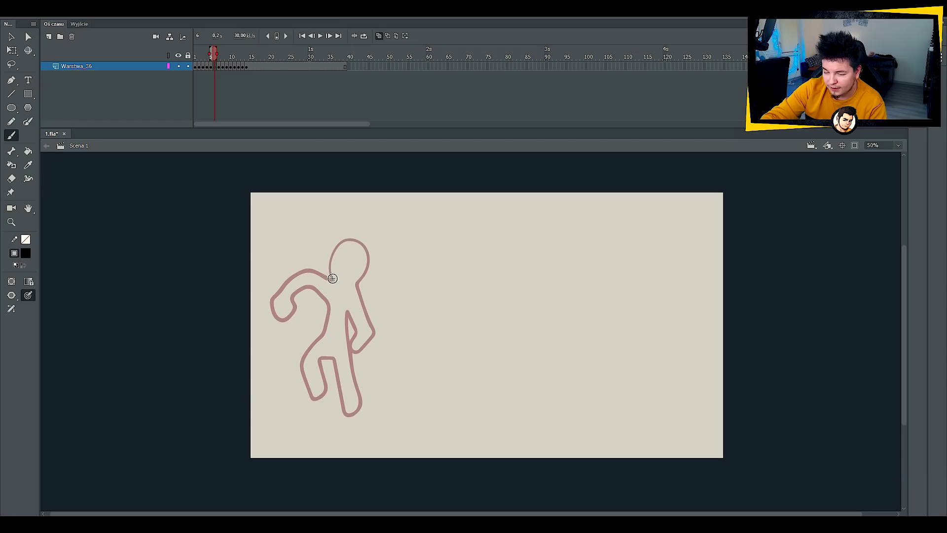
Trace the pulled-back pose with a slight offset in frame 6 and scrub through the drawings made so far
left_click_drag(154, 359, 156, 320)
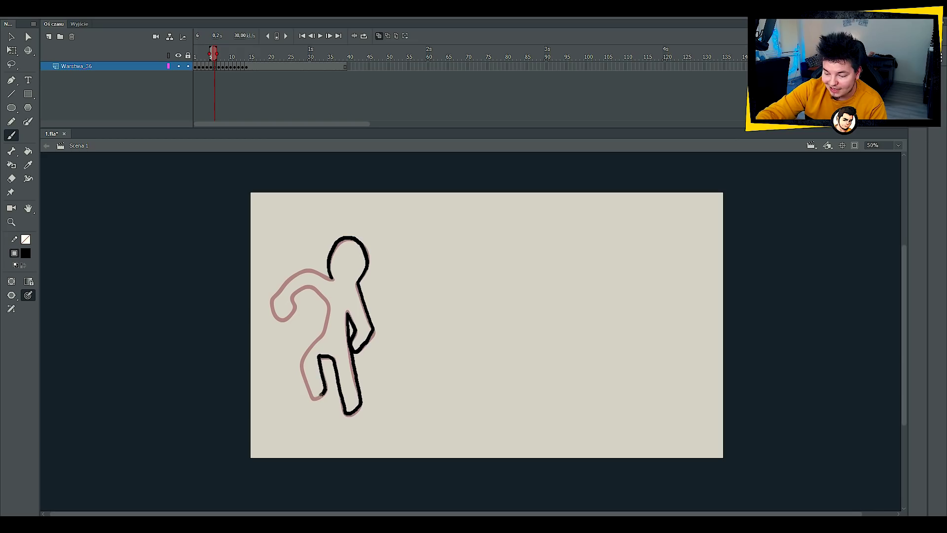
left_click_drag(310, 391, 307, 347)
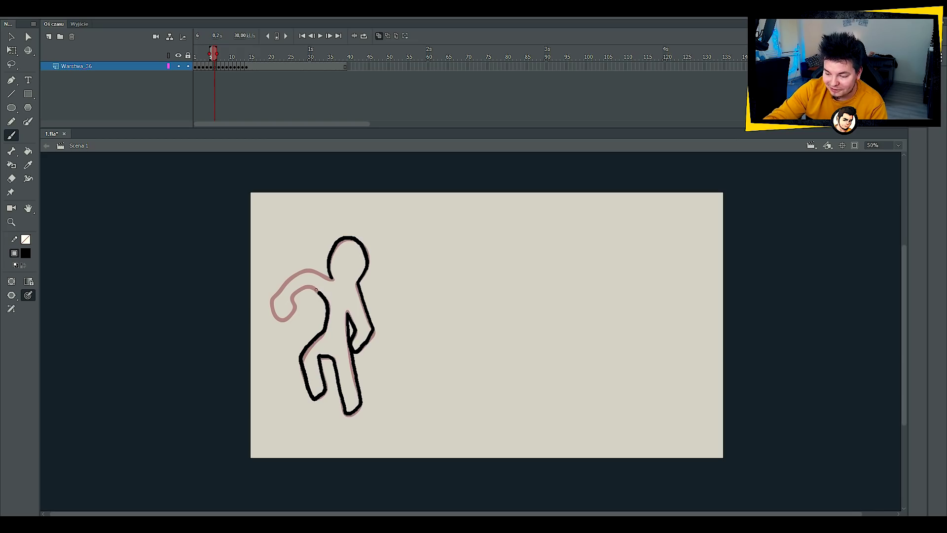
mouse_move(279, 317)
left_mouse_down()
mouse_move(272, 295)
mouse_move(304, 267)
mouse_move(334, 279)
left_mouse_up()
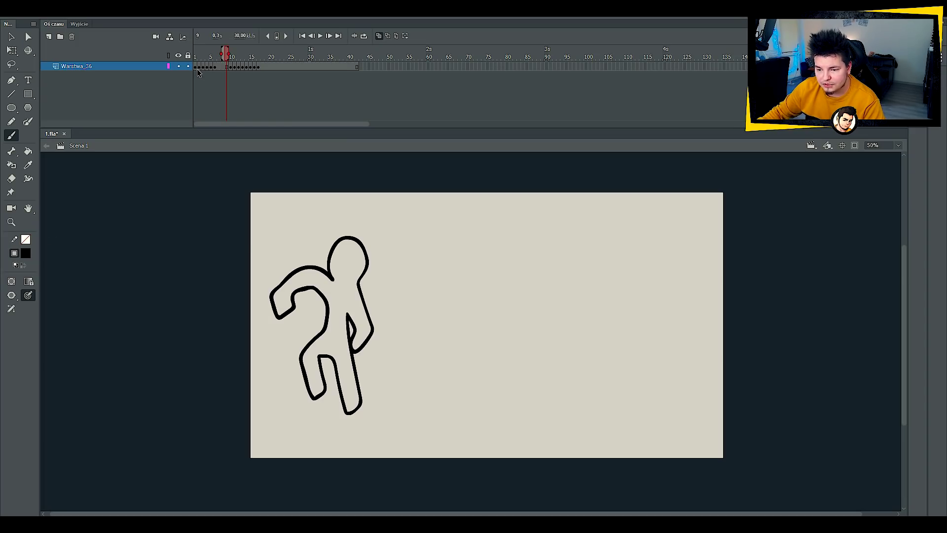
left_click_drag(197, 69, 218, 67)
Draw the figure's furthest pulled-back pose over the onion skin in frame 7, with only small changes from frame 6
left_click(290, 116)
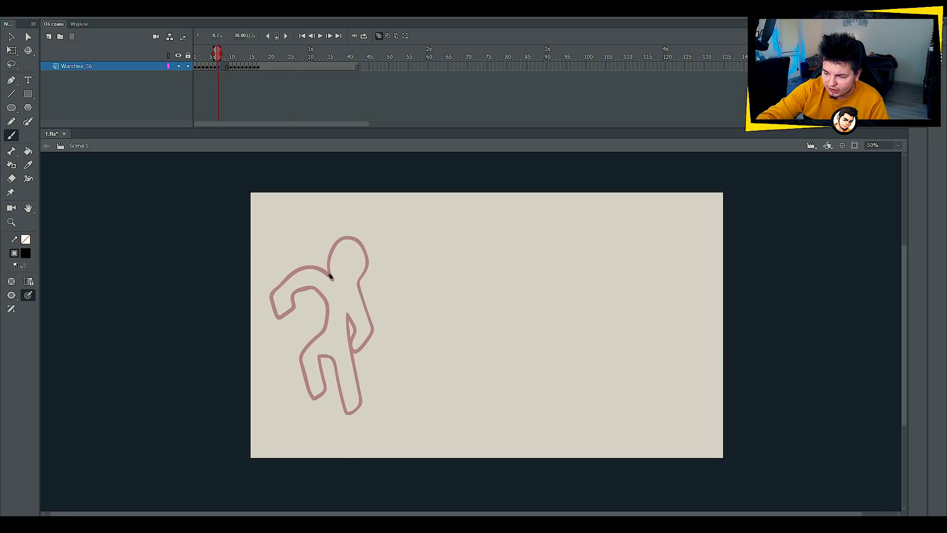
mouse_move(357, 281)
left_mouse_down()
mouse_move(375, 329)
mouse_move(354, 352)
mouse_move(347, 318)
mouse_move(350, 346)
left_mouse_up()
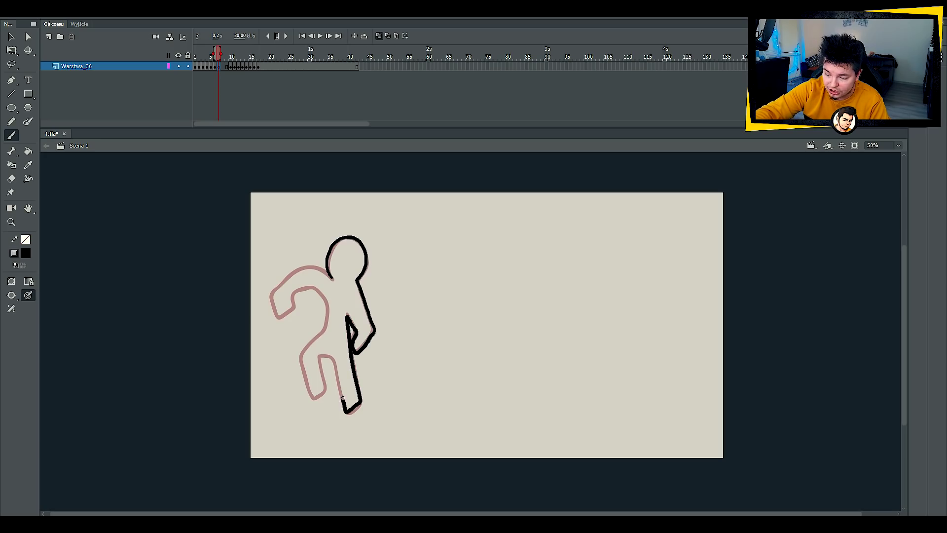
mouse_move(320, 366)
left_mouse_down()
mouse_move(308, 392)
mouse_move(302, 345)
mouse_move(324, 328)
mouse_move(323, 295)
left_mouse_up()
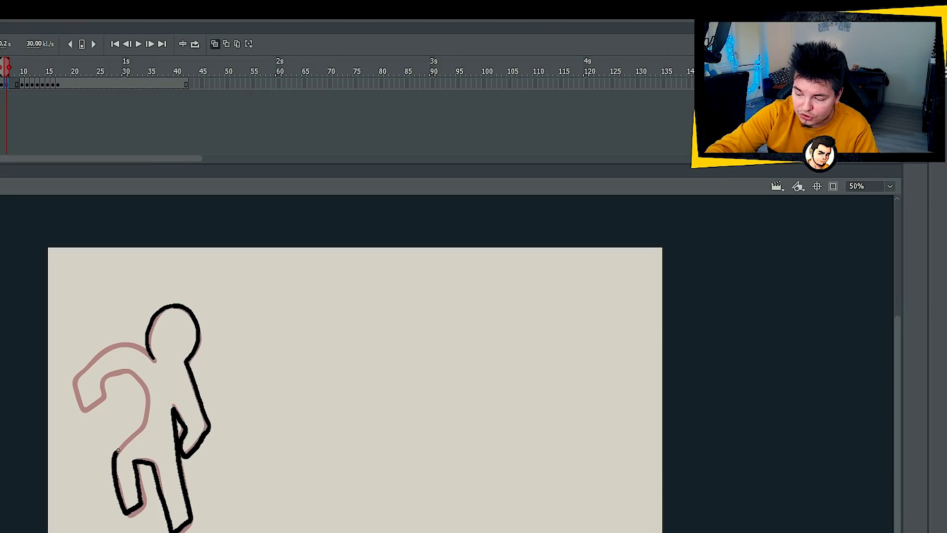
mouse_move(140, 381)
left_mouse_down()
mouse_move(105, 371)
mouse_move(102, 398)
mouse_move(83, 406)
mouse_move(74, 379)
mouse_move(86, 363)
mouse_move(133, 346)
mouse_move(155, 360)
left_mouse_up()
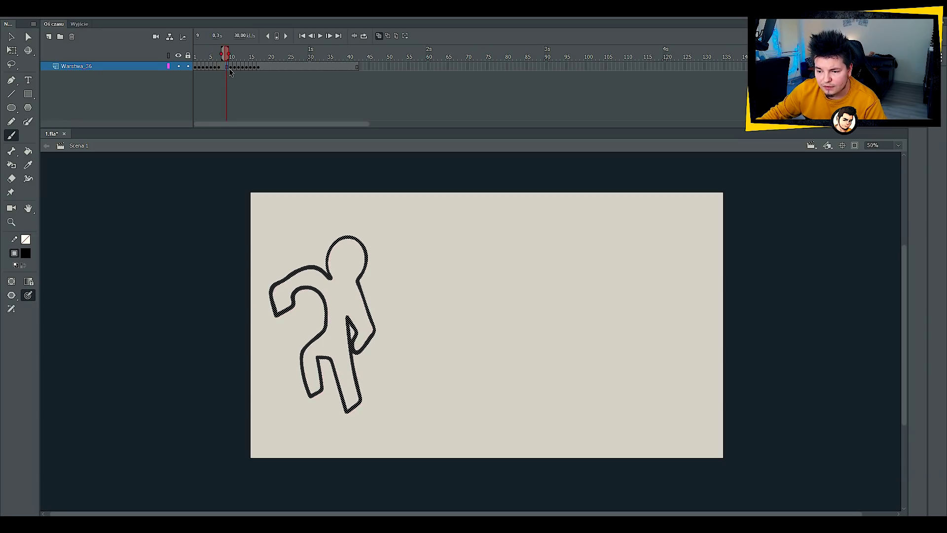
Show onion skins of both neighbouring poses and draw the in-between pose with a lowered rear arm in frame 9
left_click(230, 67)
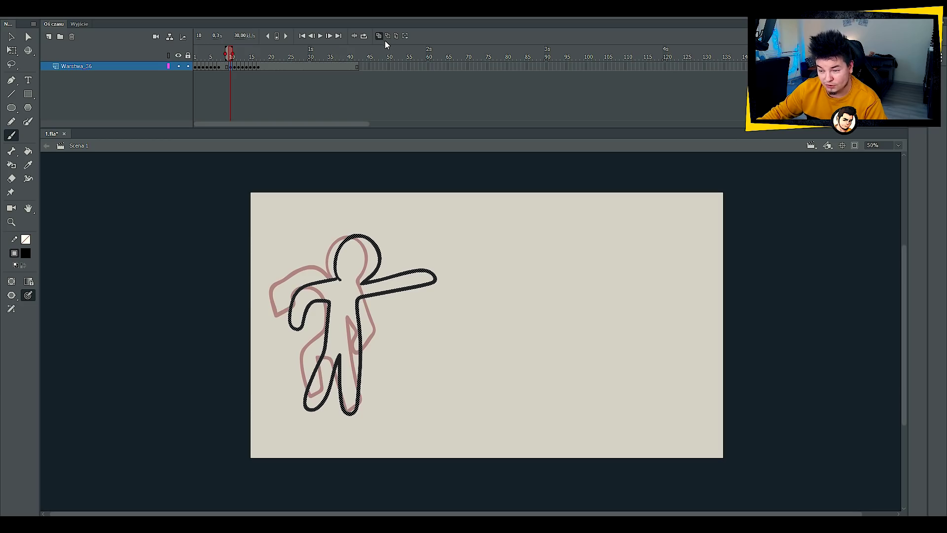
left_click(226, 55)
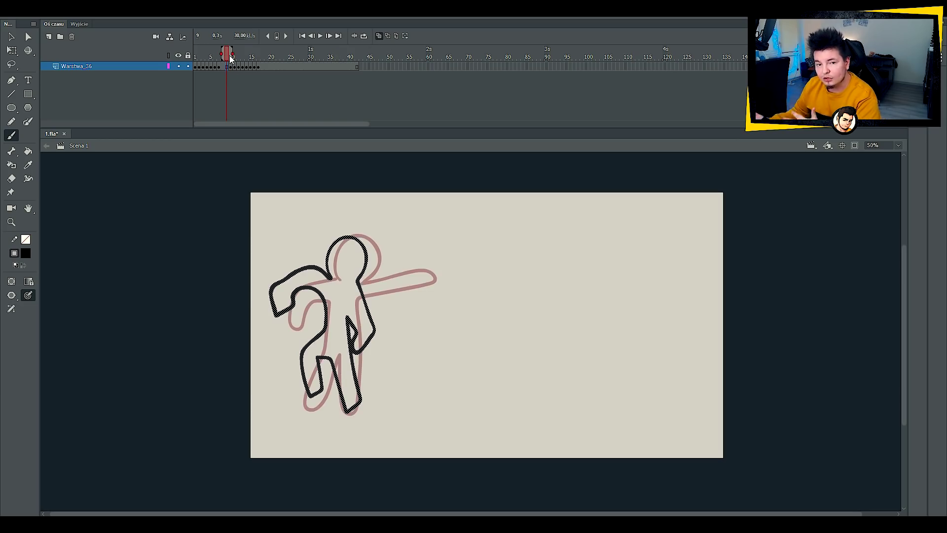
key("Delete")
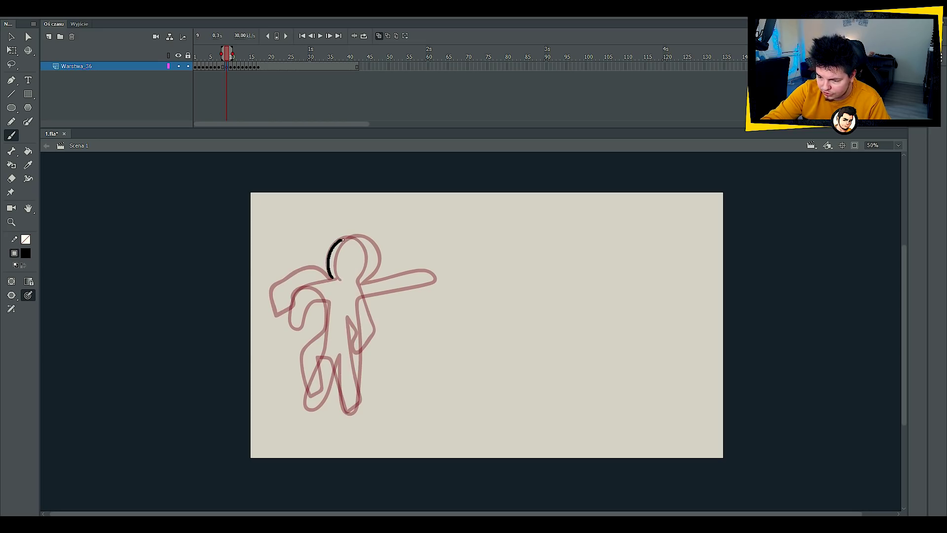
left_click_drag(364, 258, 362, 277)
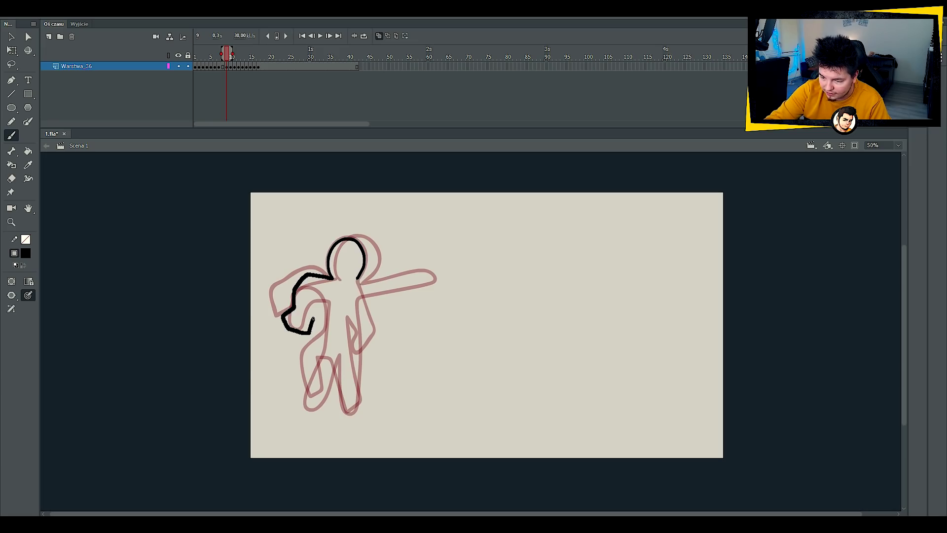
left_click_drag(329, 309, 328, 339)
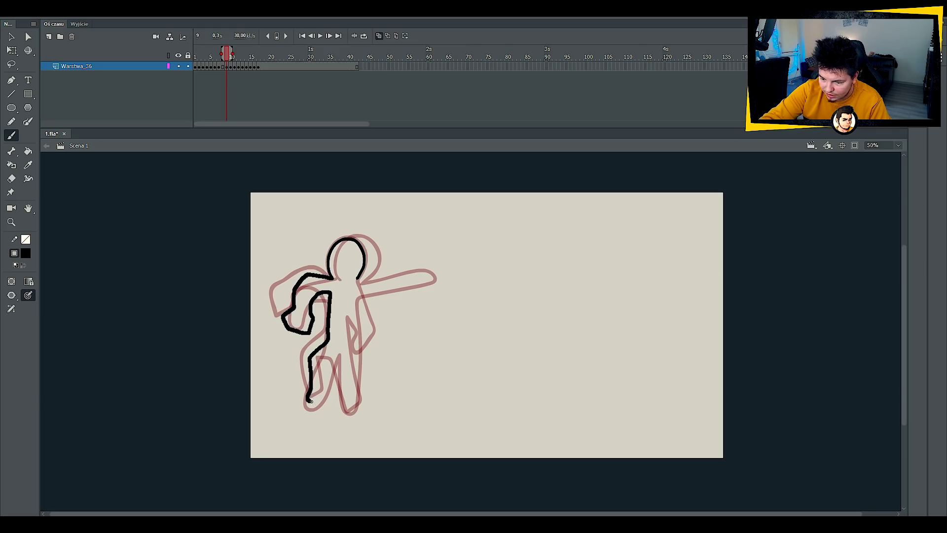
mouse_move(335, 360)
left_mouse_down()
mouse_move(356, 412)
mouse_move(352, 313)
left_mouse_up()
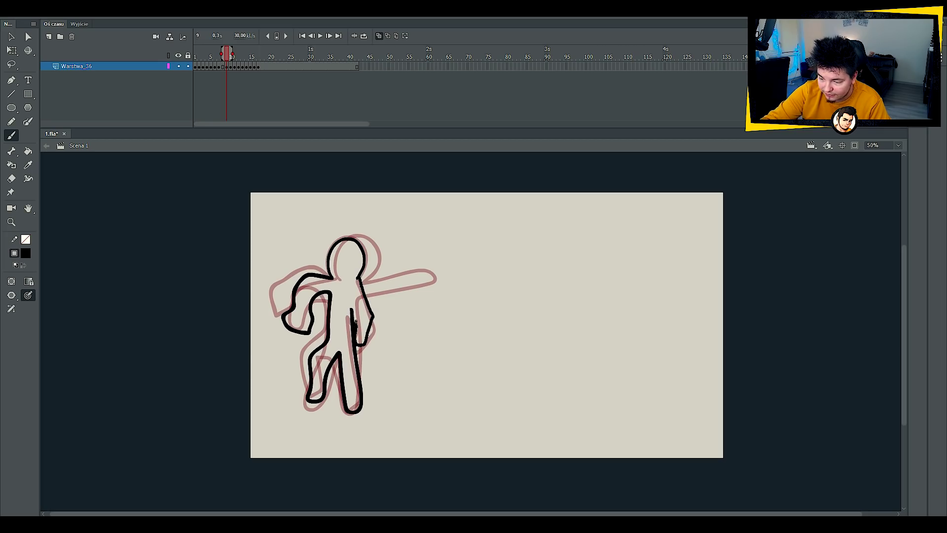
Draw in-between poses in frames 10 to 12, swinging the figure's arm forward toward the outstretched pose
key(".")
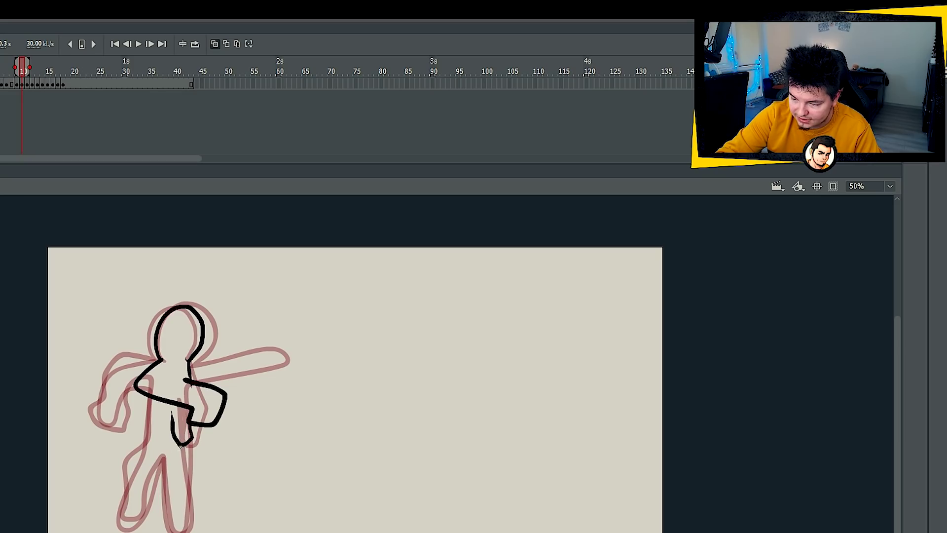
mouse_move(181, 446)
left_mouse_down()
mouse_move(191, 513)
mouse_move(173, 529)
mouse_move(163, 467)
left_mouse_up()
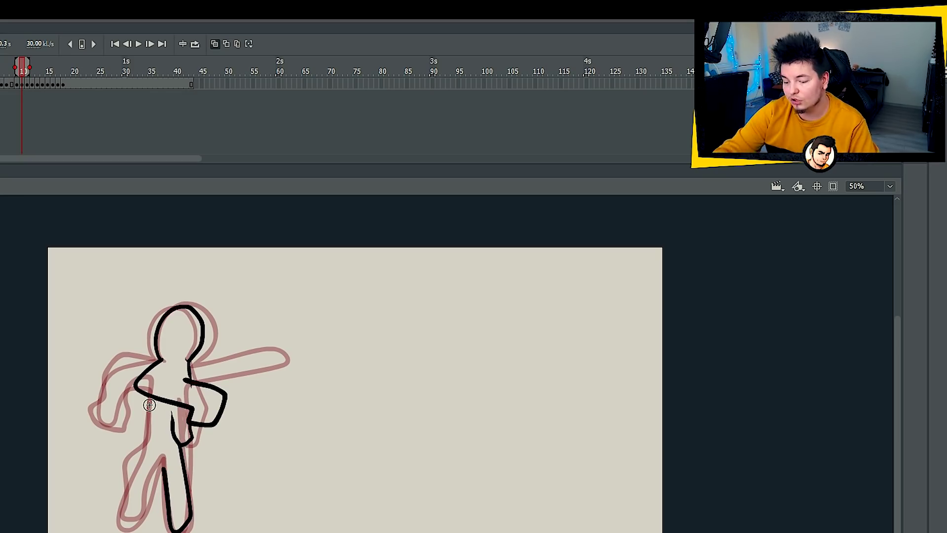
left_click_drag(151, 401, 143, 452)
left_click_drag(412, 323, 408, 446)
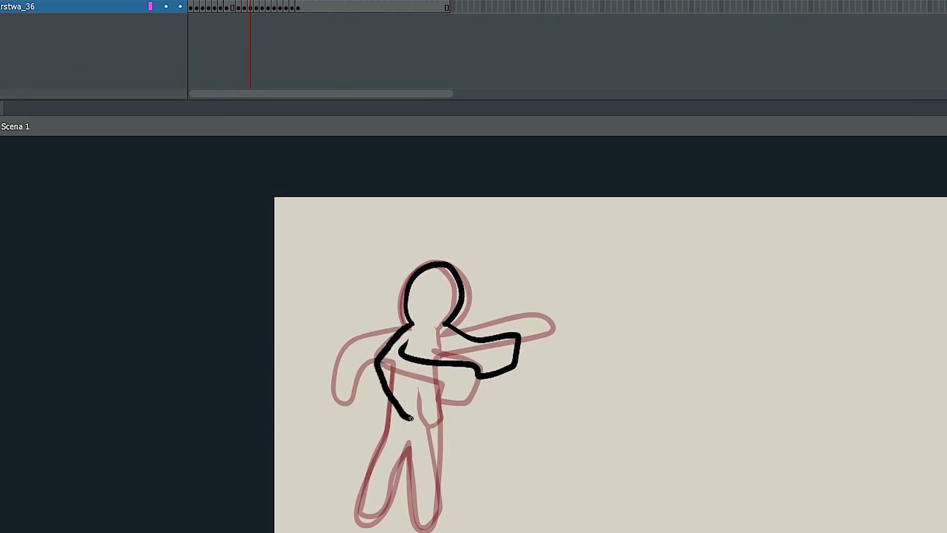
mouse_move(250, 6)
left_mouse_down()
mouse_move(190, 4)
mouse_move(256, 6)
left_mouse_up()
left_click_drag(451, 323, 416, 504)
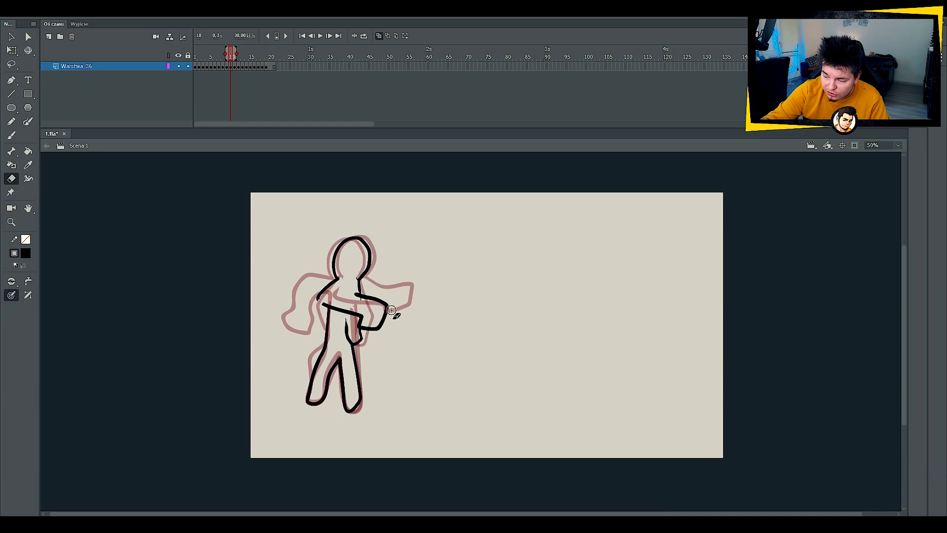
Erase the swinging arm's outline in frame 10 and redraw it as a smear trailing back to a point behind the body
mouse_move(369, 333)
left_mouse_down()
mouse_move(342, 309)
mouse_move(349, 344)
mouse_move(350, 336)
mouse_move(333, 337)
mouse_move(341, 329)
mouse_move(295, 321)
left_mouse_up()
key("b")
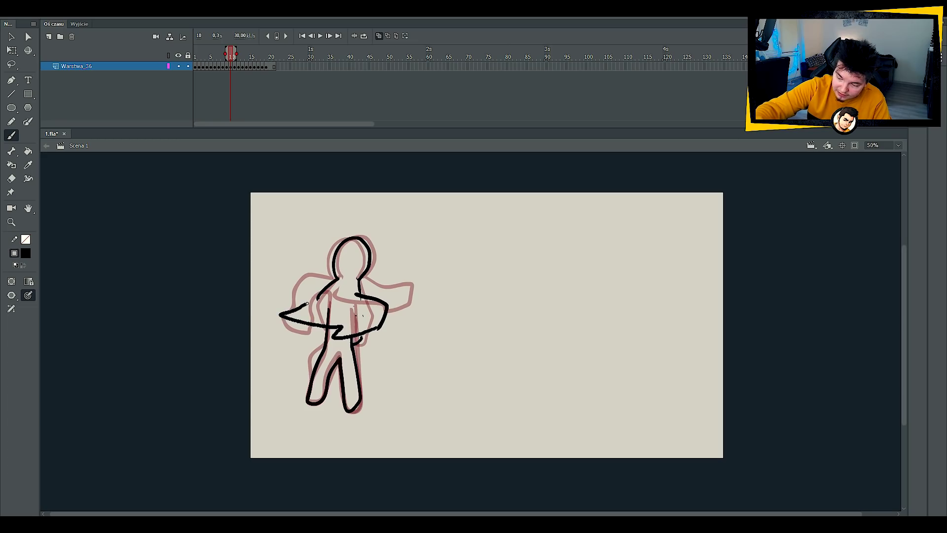
key("e")
left_click_drag(332, 320, 322, 320)
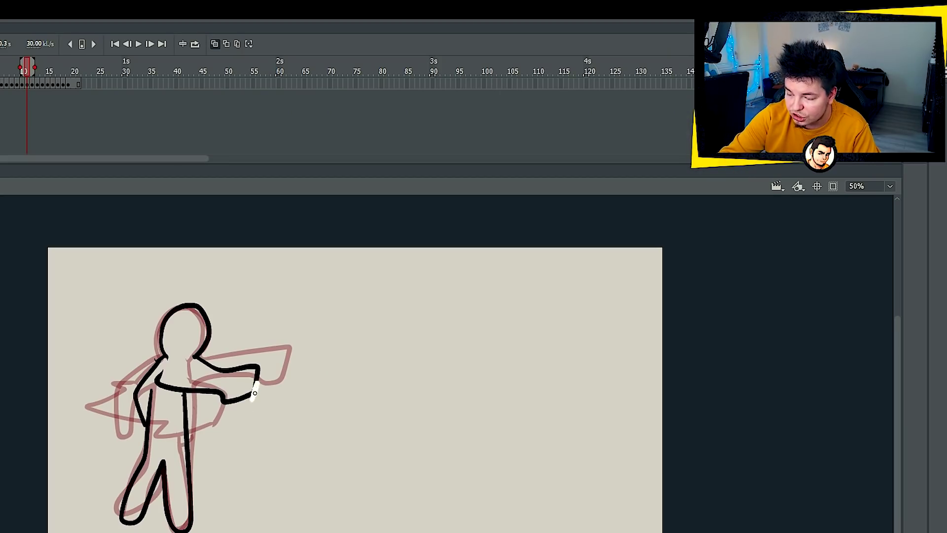
Erase the lower outline of the forward arm in frame 11 and redraw it with a jagged smear trailing toward the torso
left_click_drag(255, 393, 248, 395)
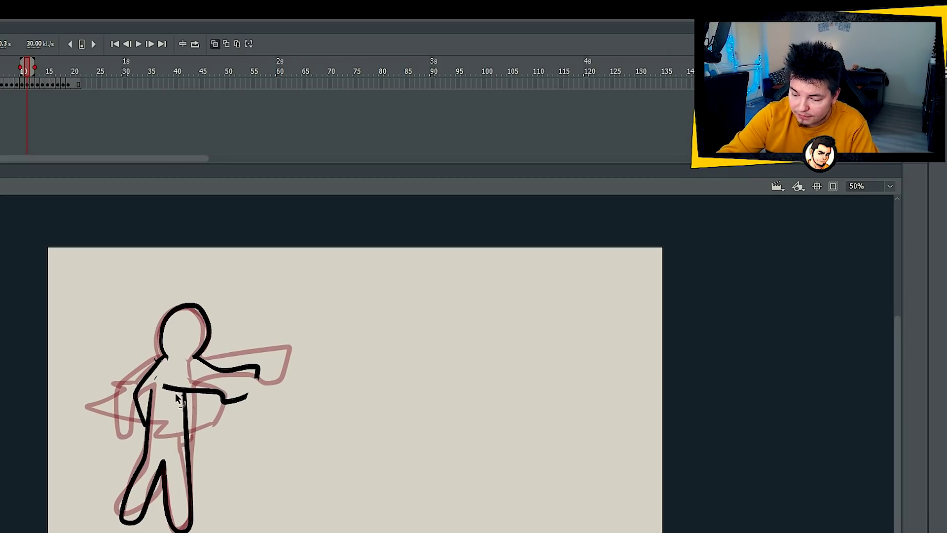
left_click(195, 395)
key("Delete")
mouse_move(259, 369)
left_mouse_down()
mouse_move(252, 397)
mouse_move(157, 434)
left_mouse_up()
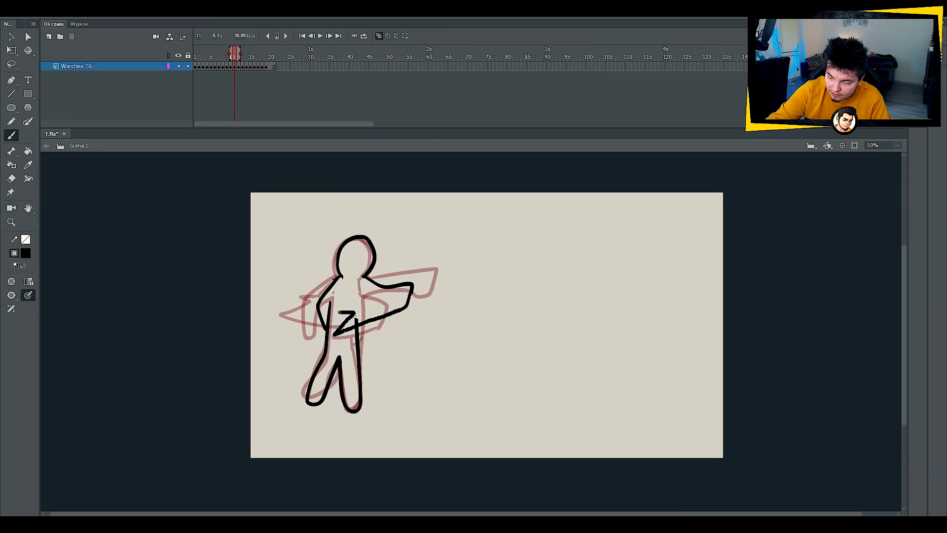
Play the figure's animation on the timeline and scrub through its drawings up to frame 13
key("Return")
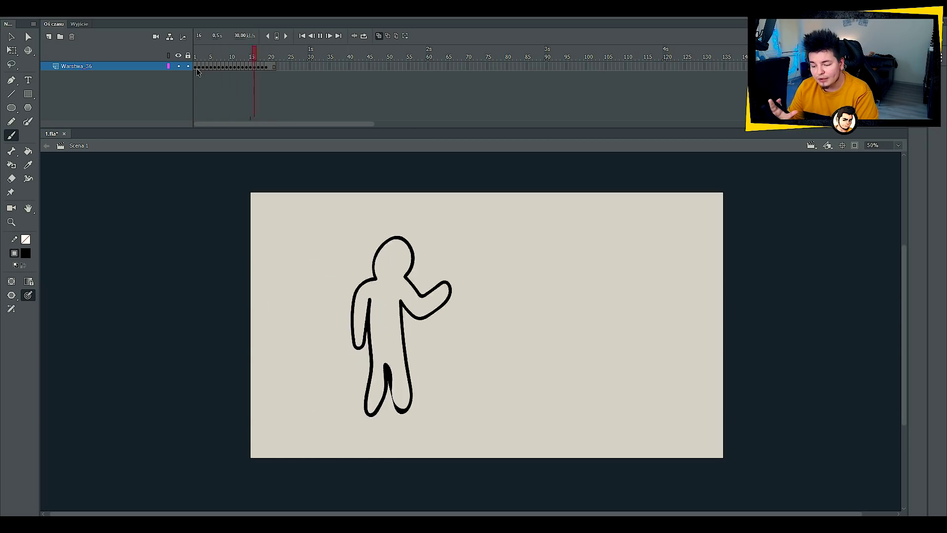
key("Return")
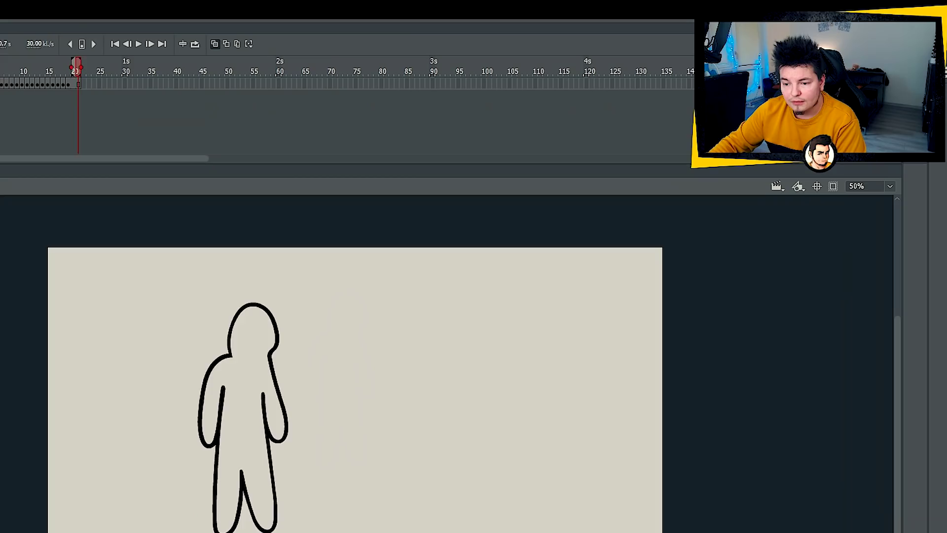
left_click_drag(2, 84, 27, 79)
left_click(37, 84)
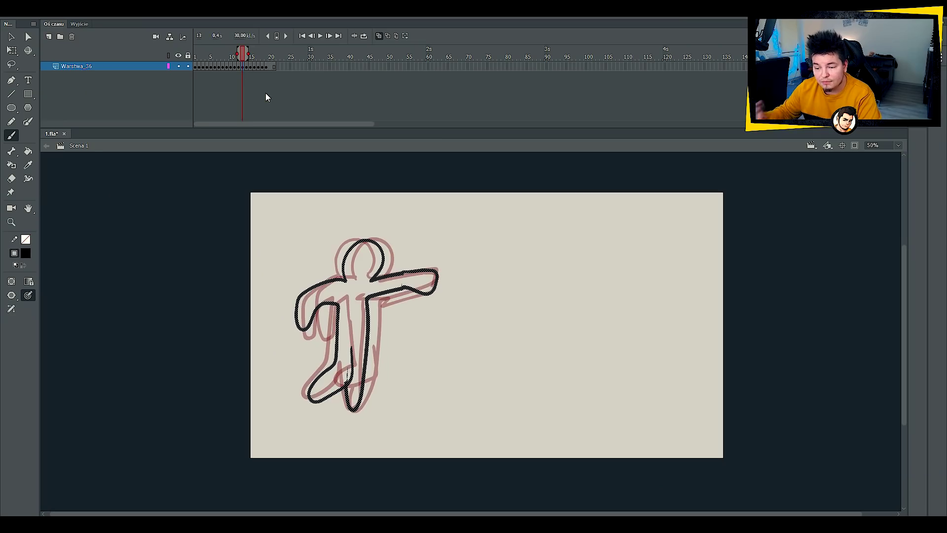
Add blank keyframes at frames 14 and 17 and draw in-between poses for the extended arm and its retraction
key("F5")
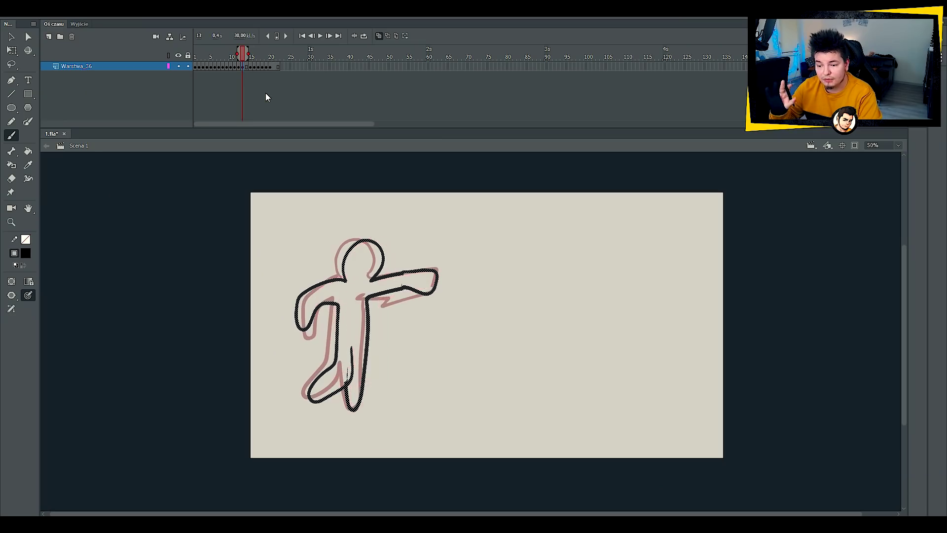
left_click(246, 67)
key("F7")
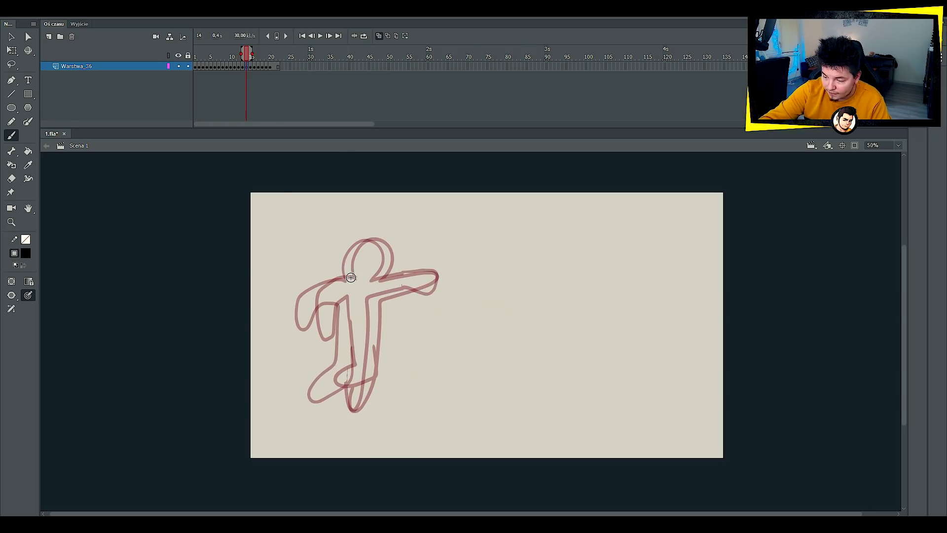
left_click(242, 66)
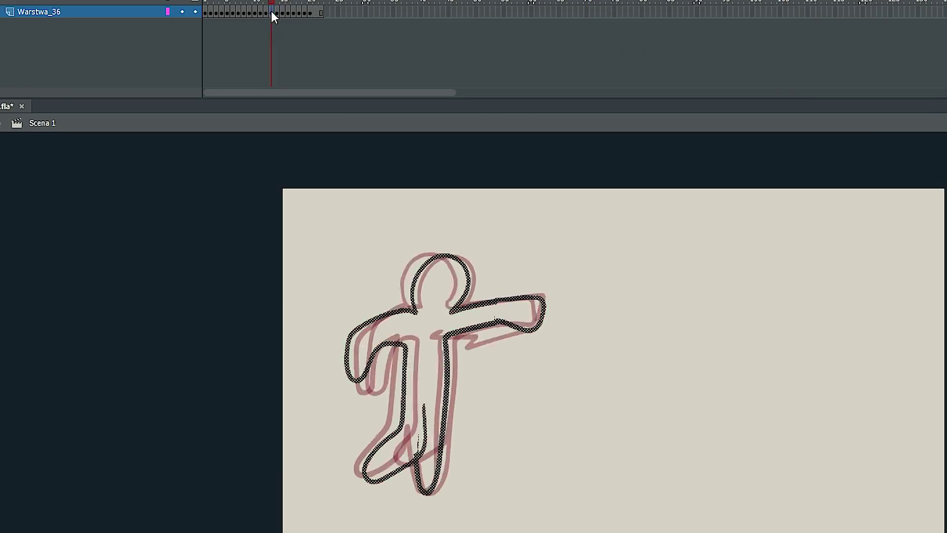
left_click(246, 66)
left_click_drag(342, 334, 372, 345)
left_click_drag(369, 277, 396, 304)
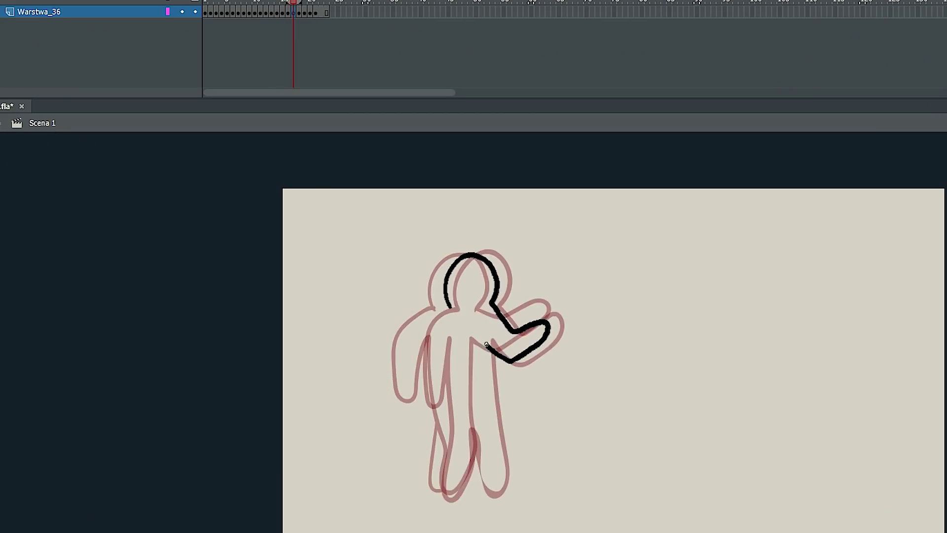
left_click_drag(487, 345, 450, 308)
Adjust the wind-up drawings up to frame 5 with Free Transform, shifting and tilting the figure further back
mouse_move(293, 2)
left_mouse_down()
mouse_move(469, 26)
mouse_move(212, 18)
left_mouse_up()
left_click(216, 12)
key("q")
left_click_drag(424, 417, 422, 409)
key("period")
key("period")
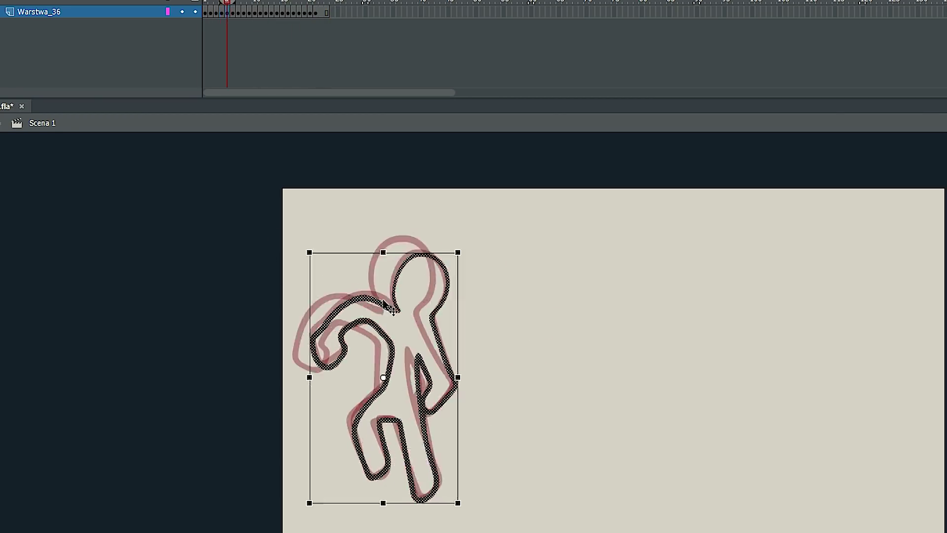
left_click_drag(390, 310, 381, 306)
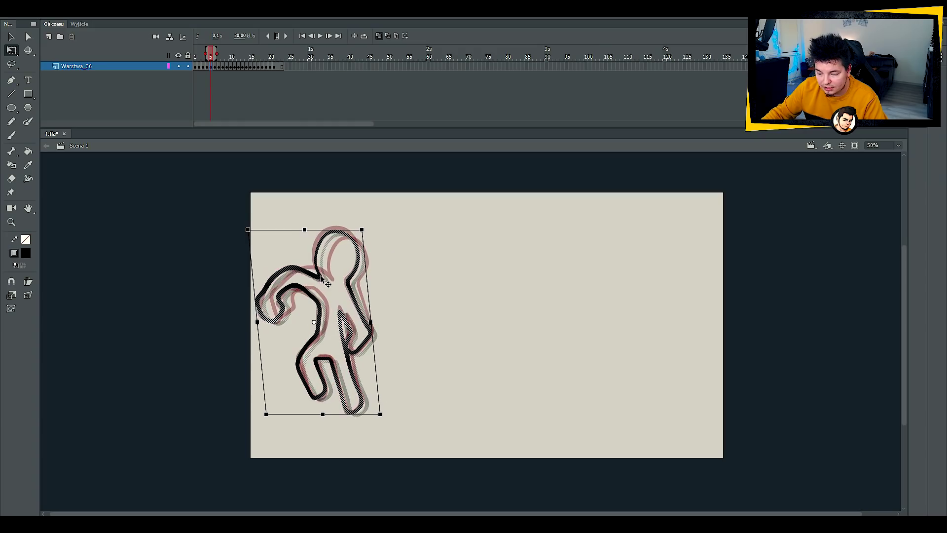
left_click_drag(321, 276, 321, 276)
left_click(418, 324)
Draw a black arrow pointing diagonally up at the figure's standing foot in frame 5
key("b")
left_click_drag(360, 415, 396, 451)
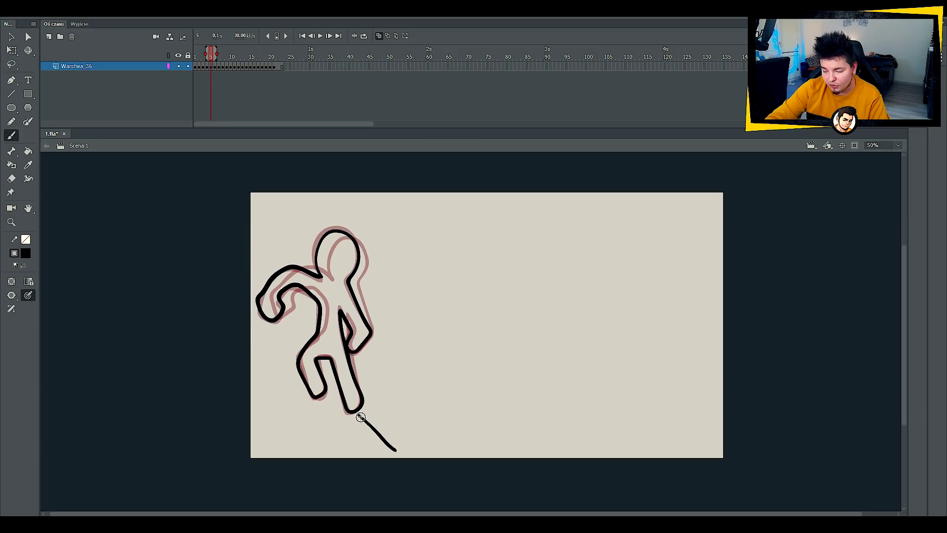
left_click_drag(196, 65, 203, 64)
left_click(211, 56)
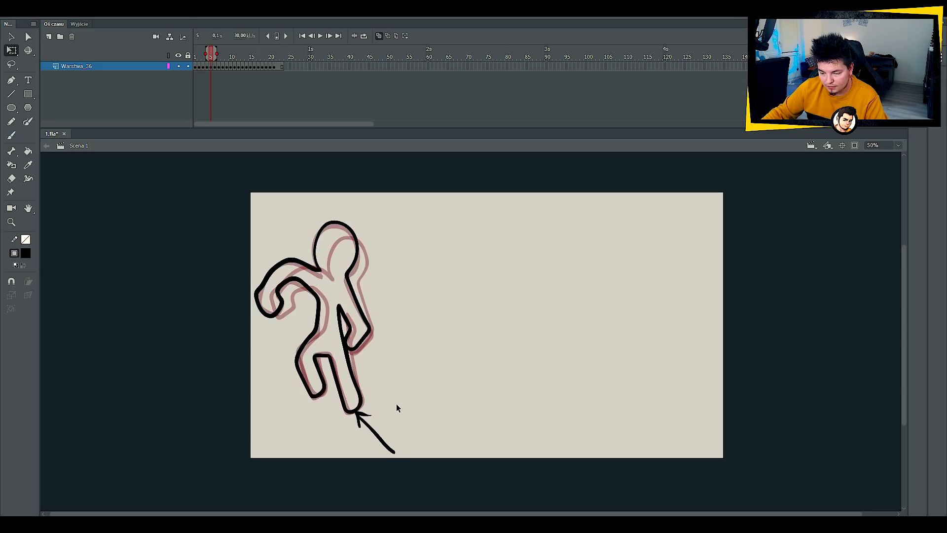
Delete the arrow drawn beside the standing foot in frame 5
key("e")
left_click_drag(364, 413, 358, 413)
key("q")
left_click(368, 414)
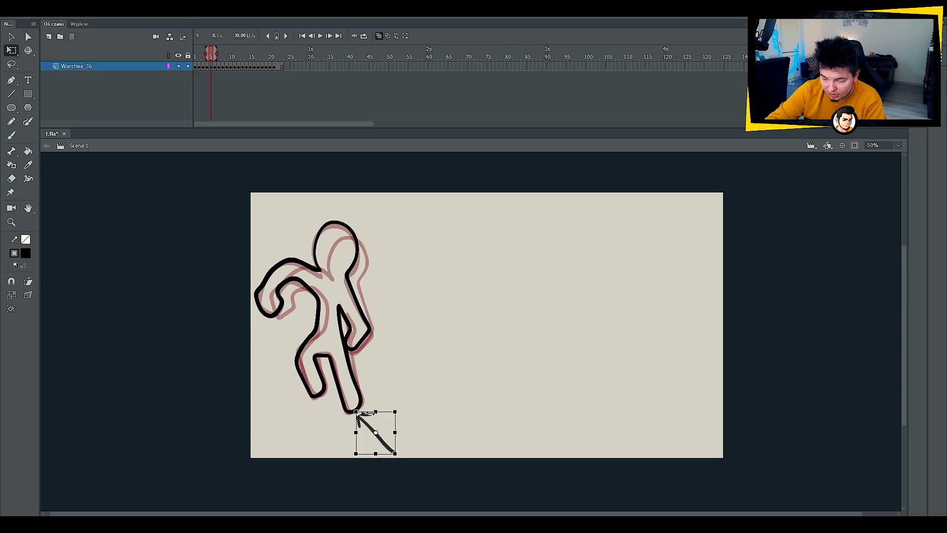
key("Delete")
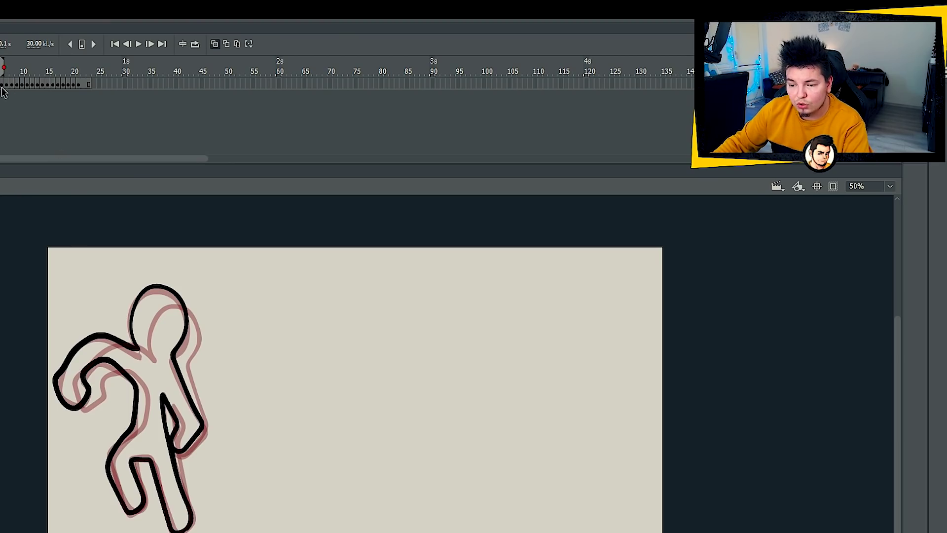
Step and scrub through the wind-up frames, and play the whole punch animation several times to review its timing
left_click(3, 87)
key(".")
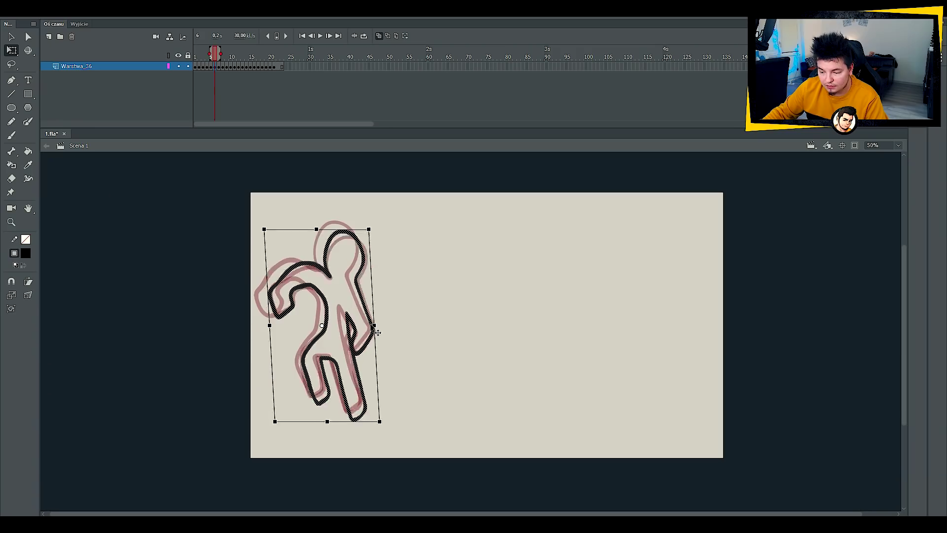
left_click_drag(215, 64, 207, 63)
key("Return")
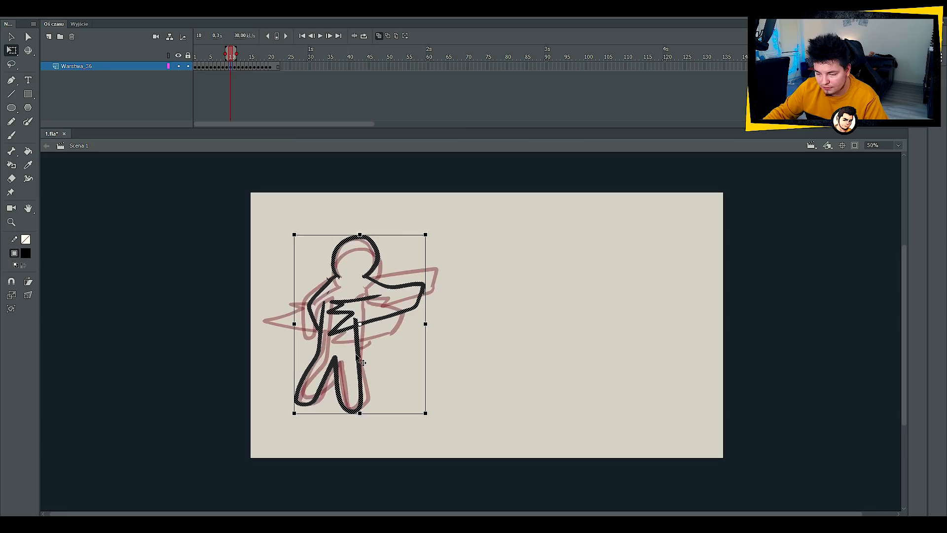
key("Return")
key("Return")
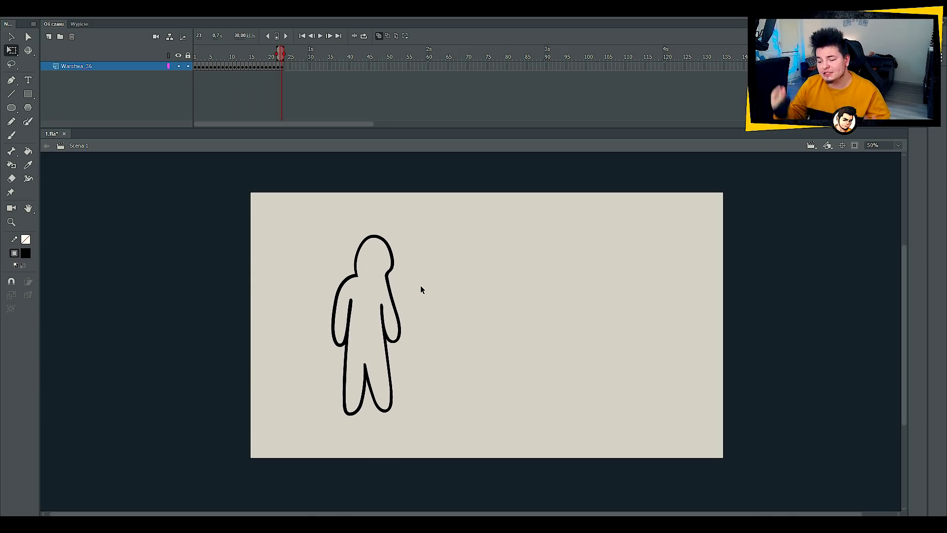
key("Return")
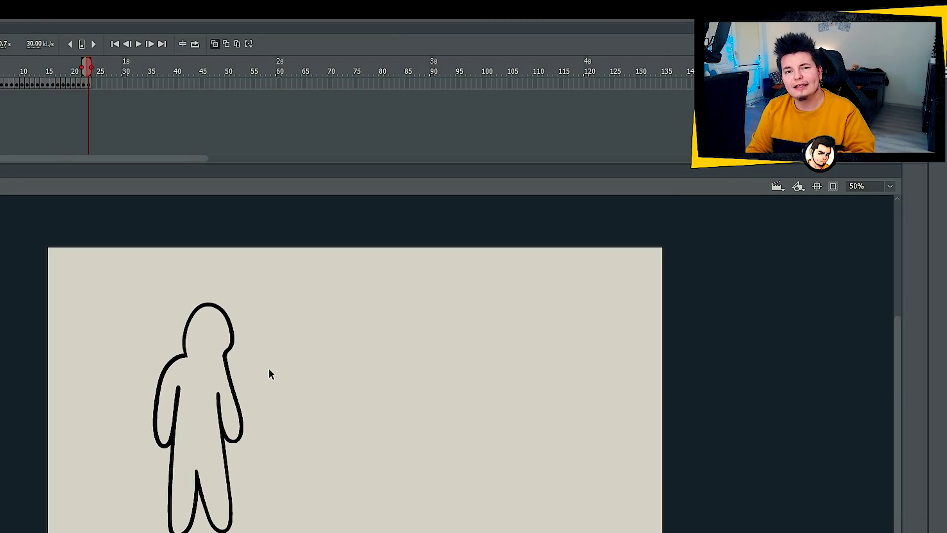
key("Return")
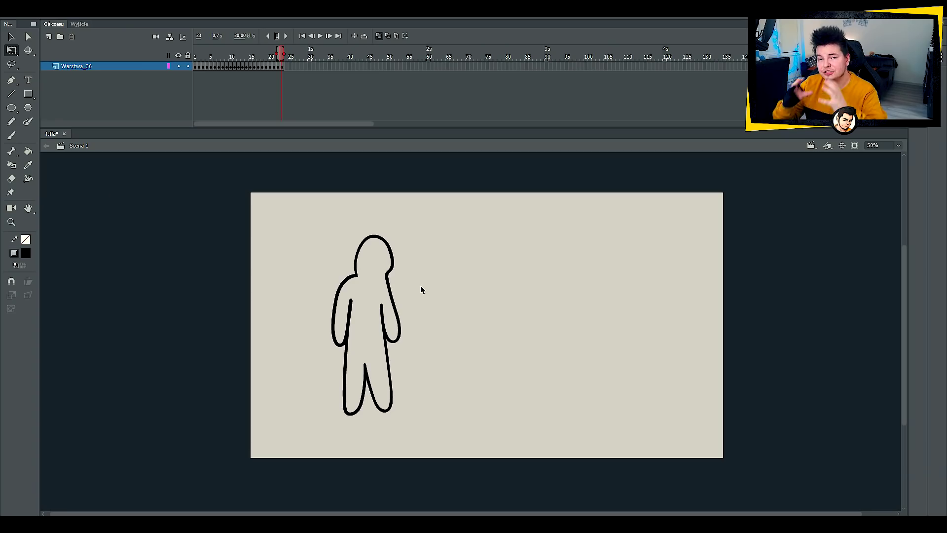
Lock the figure's layer, add a new layer above it from frame 1 and set the brush colour to red
left_click(187, 65)
left_click(194, 66)
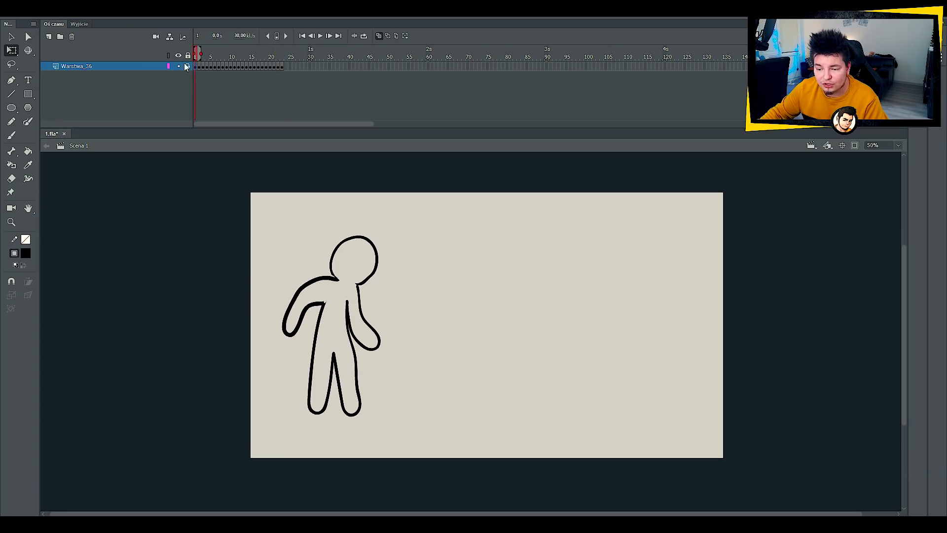
left_click(49, 37)
left_click(26, 254)
left_click(72, 315)
key("v")
key("b")
left_click(24, 254)
left_click(112, 324)
Circle the figure's drawn-back fist in red in frame 4 on the new layer
key("period")
key("period")
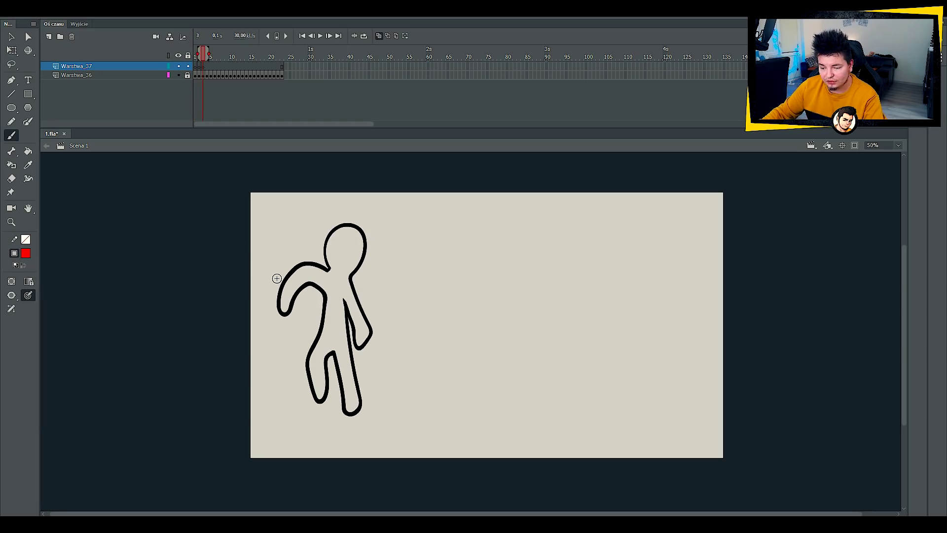
key("period")
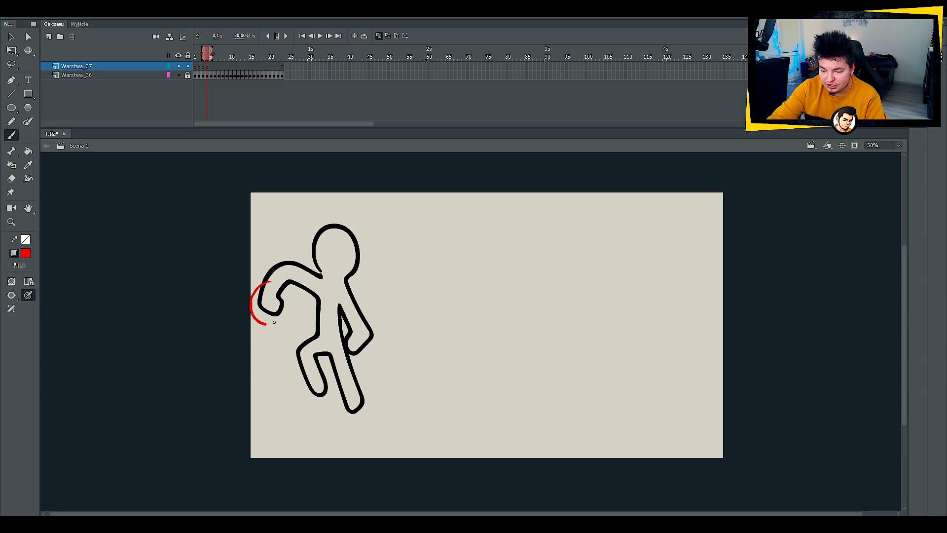
left_click_drag(274, 322, 271, 282)
key("period")
key("period")
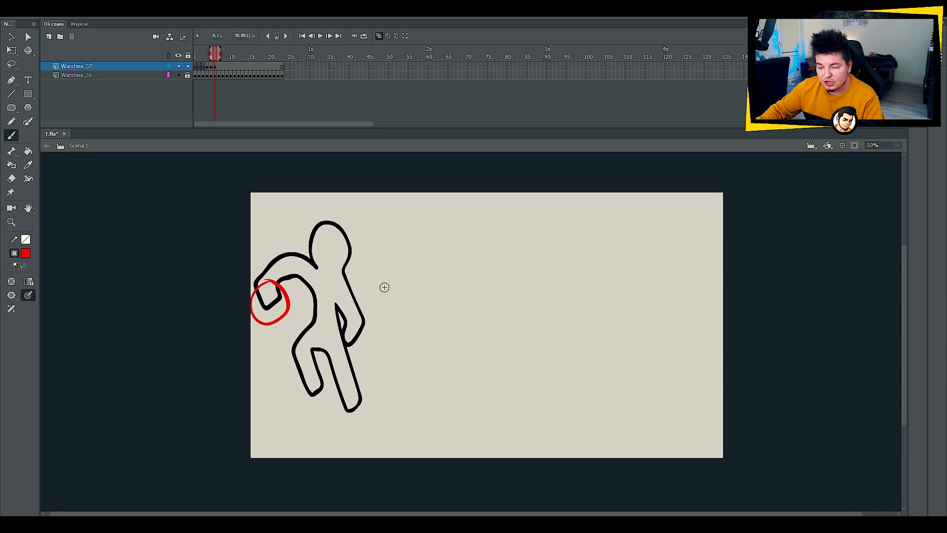
Add blank keyframes on the annotation layer and mark the arm's shape in red through the punch up to frame 11
key("ctrl+z")
key("F7")
key("F7")
key("F7")
mouse_move(302, 299)
left_mouse_down()
mouse_move(292, 287)
mouse_move(274, 313)
left_mouse_up()
key("period")
mouse_move(403, 302)
left_mouse_down()
mouse_move(288, 301)
mouse_move(373, 339)
mouse_move(400, 305)
mouse_move(387, 323)
mouse_move(443, 279)
mouse_move(377, 294)
mouse_move(446, 271)
left_mouse_up()
key("period")
key("period")
key("period")
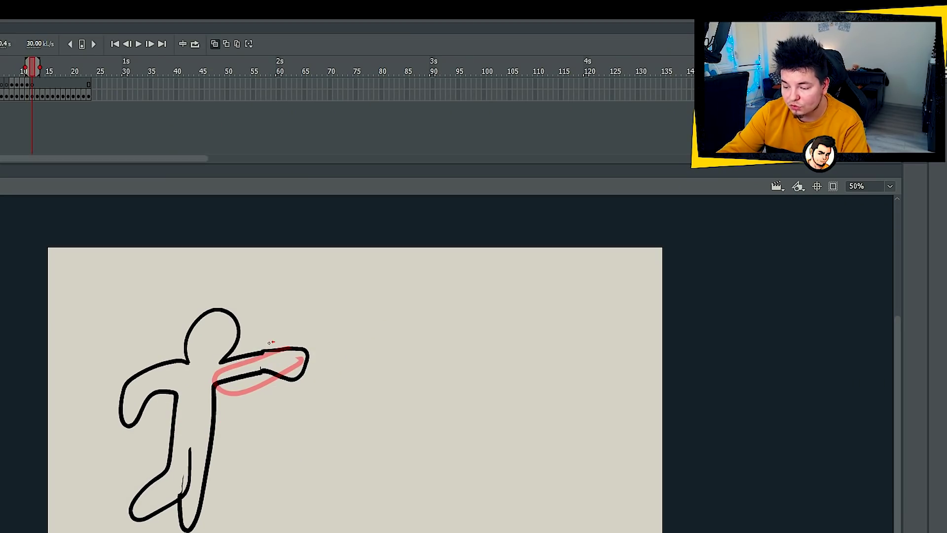
Circle the outstretched fist in frame 12, point two red arrows at it and sketch square and rounded tip shapes beside it
mouse_move(271, 340)
left_mouse_down()
mouse_move(282, 390)
mouse_move(295, 339)
left_mouse_up()
mouse_move(318, 288)
left_mouse_down()
mouse_move(296, 342)
mouse_move(316, 336)
left_mouse_up()
left_click_drag(330, 400, 311, 403)
mouse_move(373, 341)
left_mouse_down()
mouse_move(397, 345)
mouse_move(370, 391)
left_mouse_up()
mouse_move(443, 354)
left_mouse_down()
mouse_move(461, 354)
mouse_move(445, 376)
left_mouse_up()
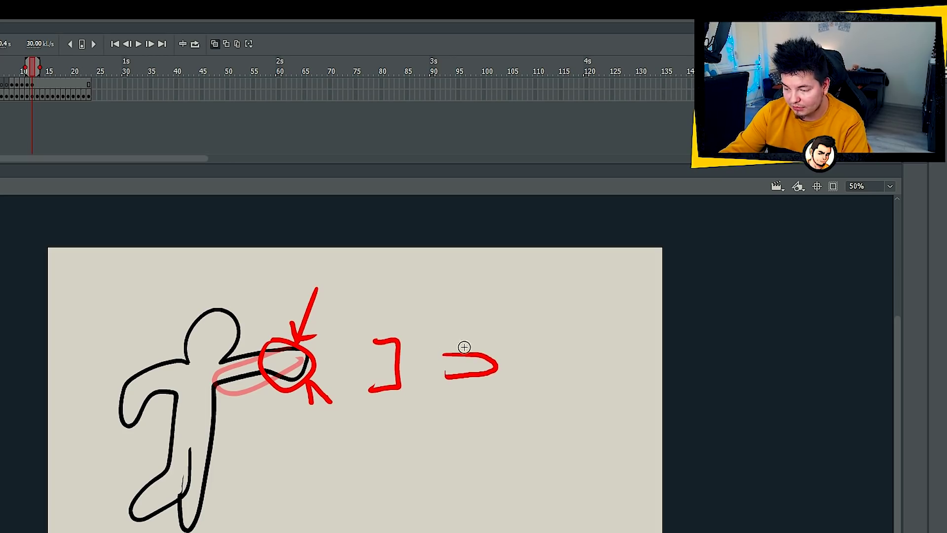
Draw a red square tip beside the fist in frame 13 and a rounded one in frame 14
key("period")
left_click_drag(302, 348, 313, 351)
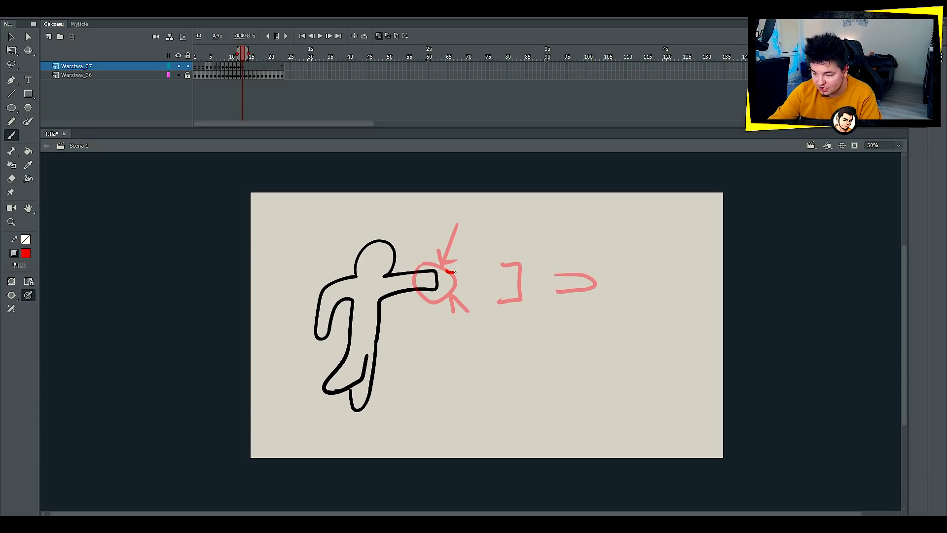
left_click_drag(455, 272, 450, 289)
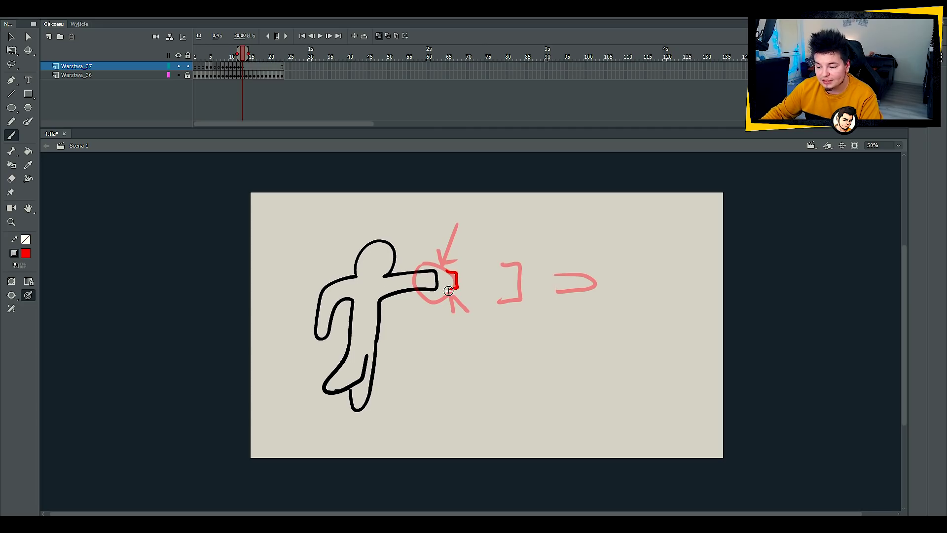
key("period")
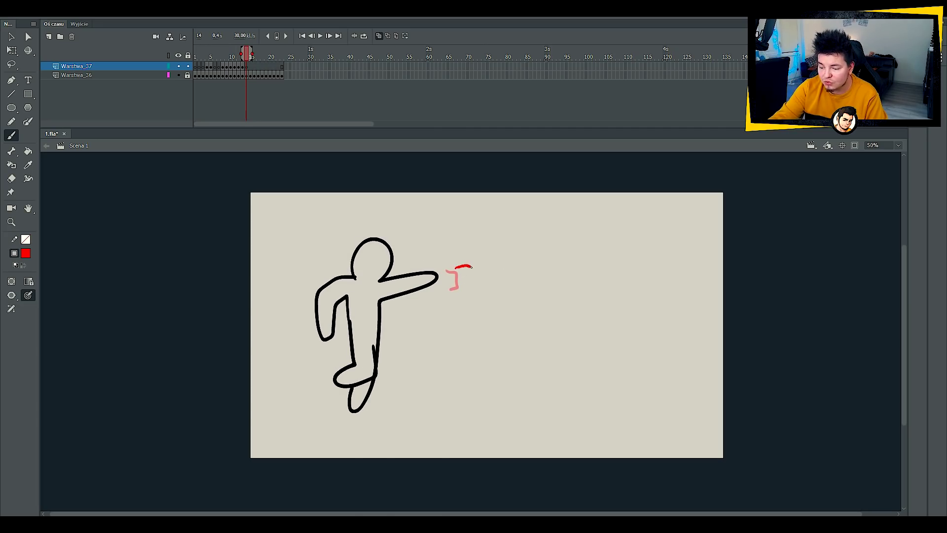
left_click_drag(471, 267, 450, 285)
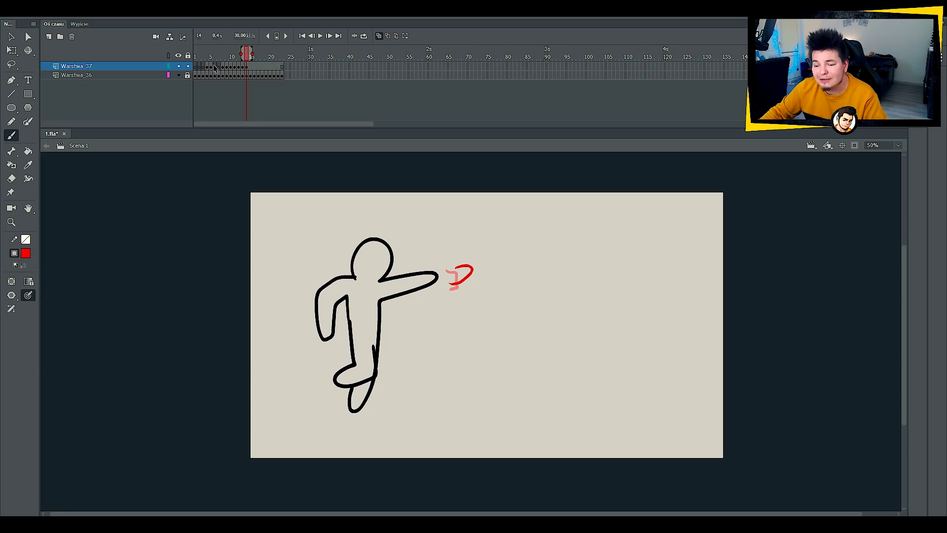
Delete the red annotation layer and add a fresh layer above the figure for brush-drawn effects
left_click(71, 36)
left_click_drag(200, 67, 282, 67)
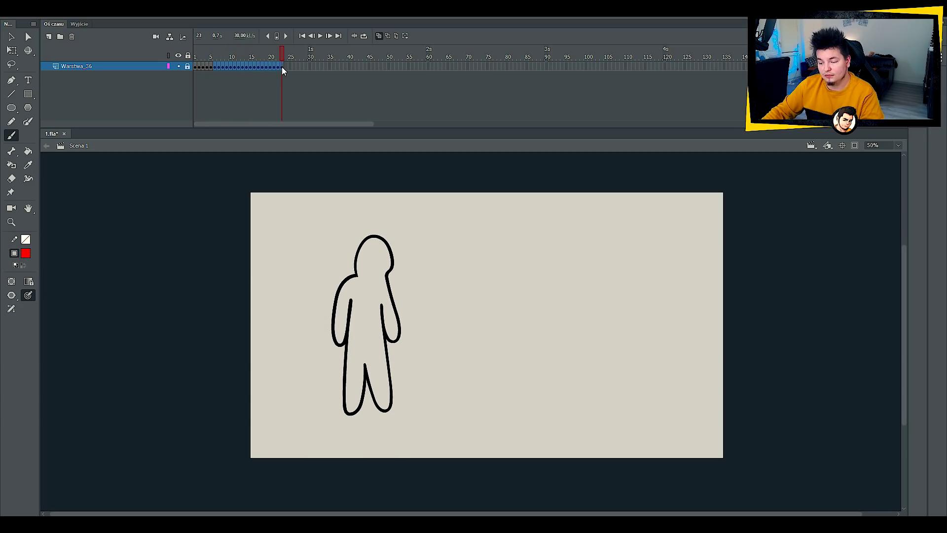
left_click(197, 66)
left_click(49, 37)
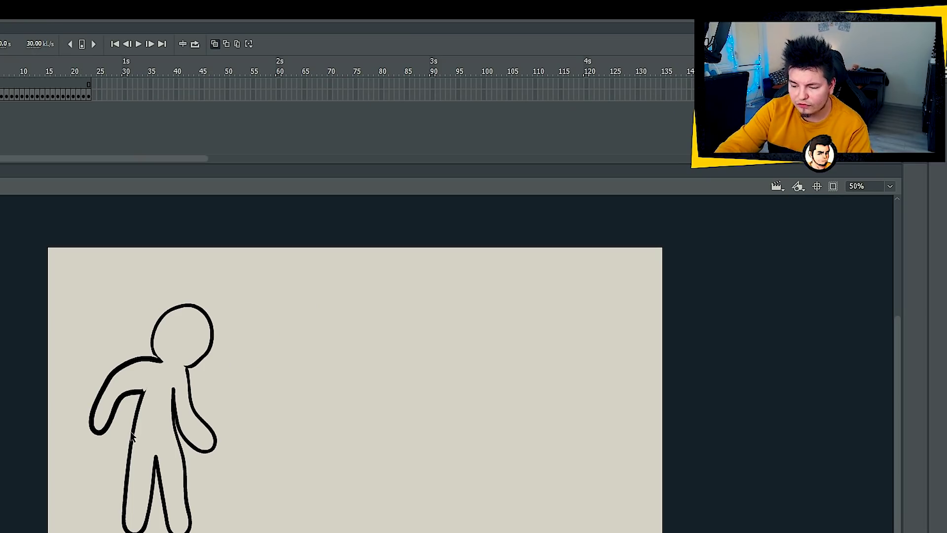
key("b")
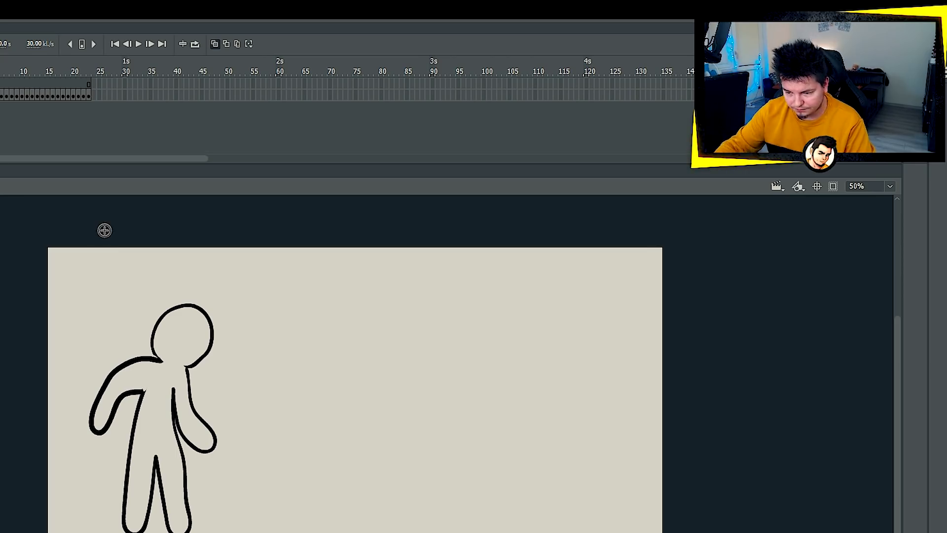
Draw small orange spark strokes around the drawn-back arm in frames 1 to 3, moving them closer to the fist
left_click(96, 308)
left_click(107, 480)
left_click(69, 450)
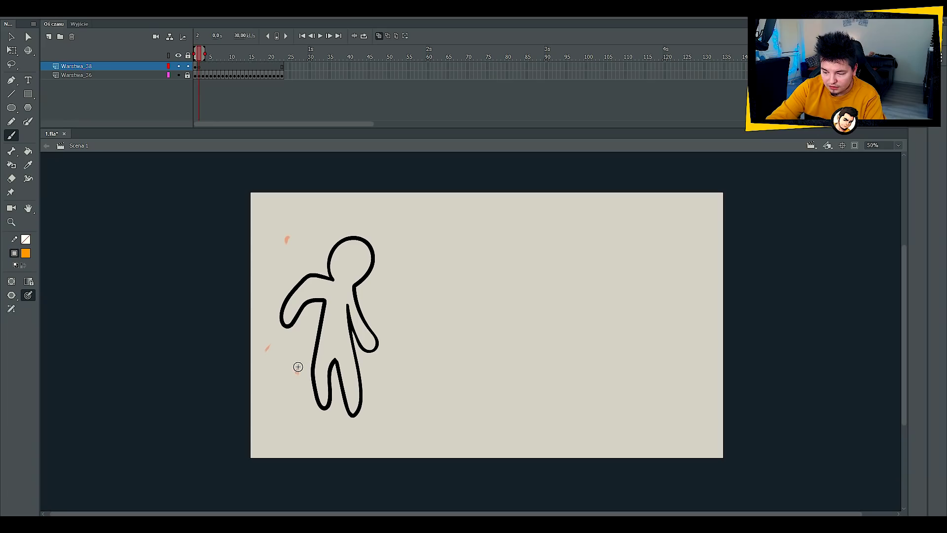
left_click(297, 366)
left_click_drag(289, 242, 286, 267)
key("F7")
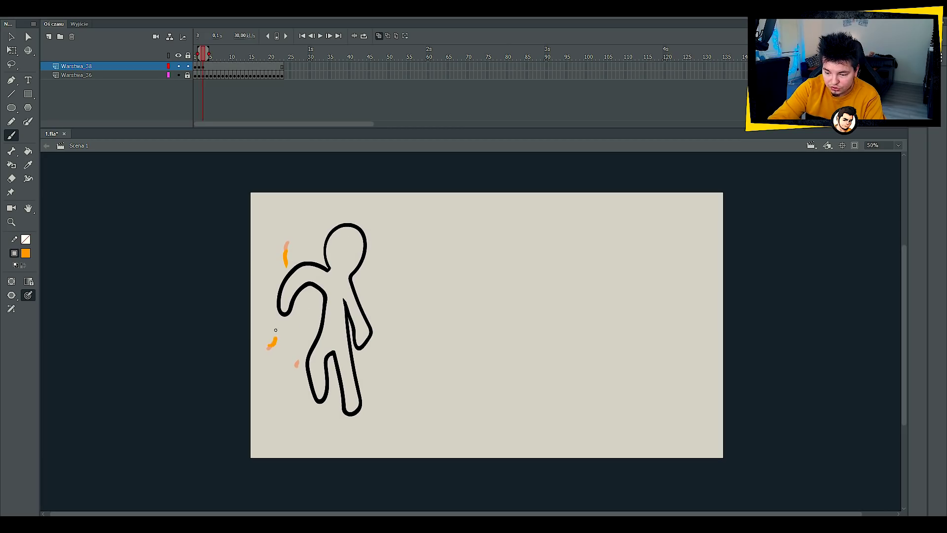
left_click_drag(298, 363, 295, 343)
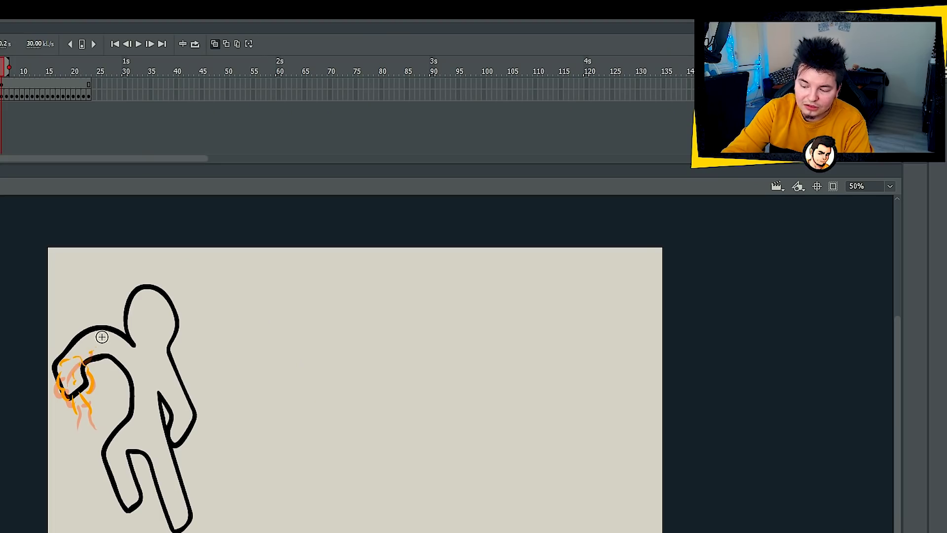
Draw small orange flame strokes around the drawn-back fist in frames 7 and 8
key("F7")
left_click_drag(275, 298, 279, 308)
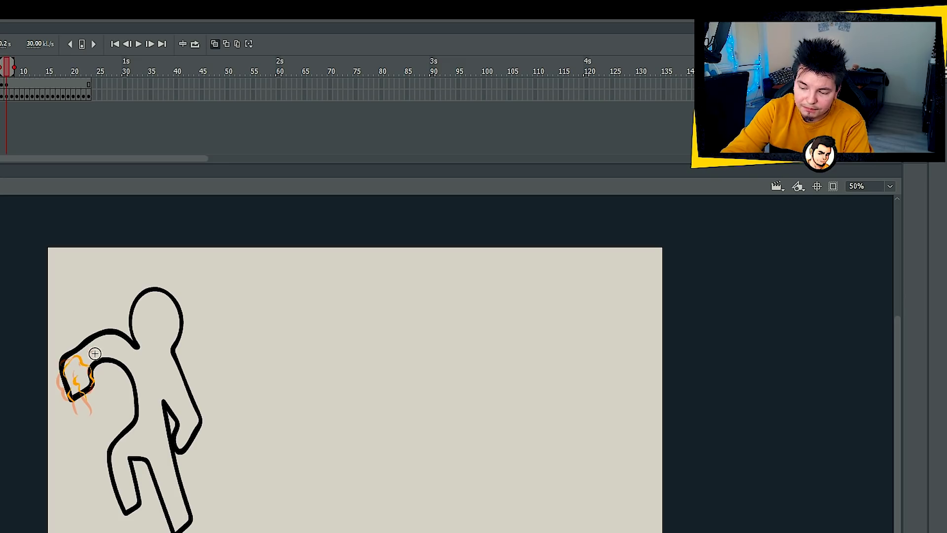
key("F7")
left_click_drag(83, 363, 98, 383)
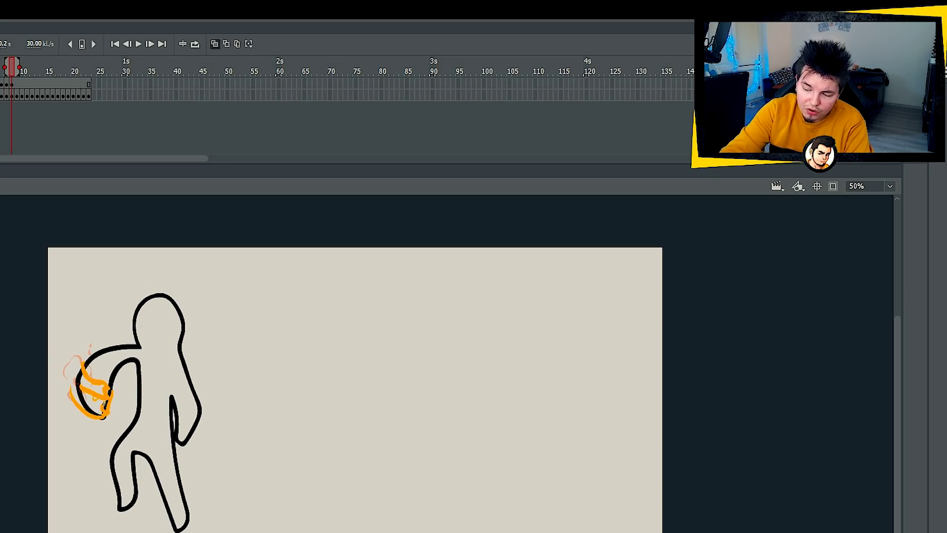
Outline a long jagged orange flame along the swinging arm in frame 9 and fill it solid orange
key("F7")
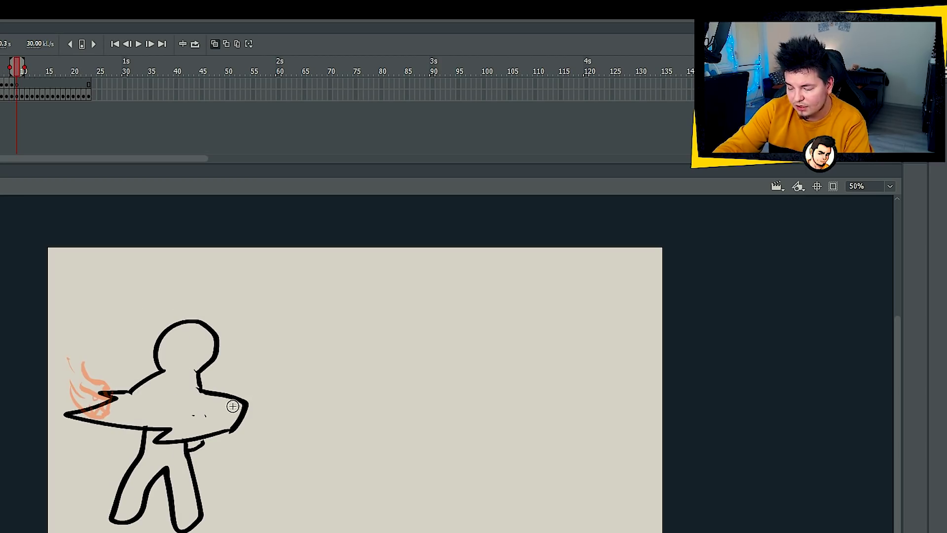
mouse_move(215, 400)
left_mouse_down()
mouse_move(176, 395)
mouse_move(134, 410)
left_mouse_up()
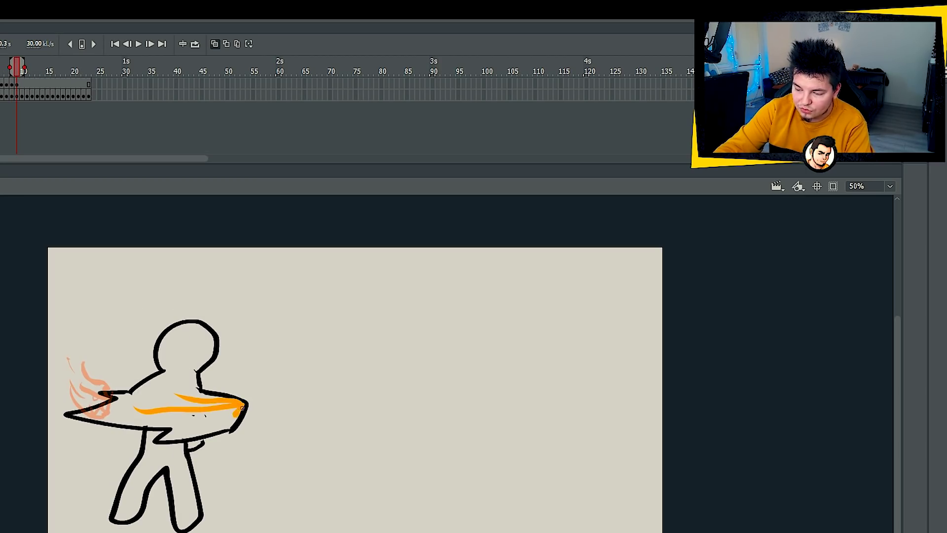
left_click_drag(224, 430, 136, 428)
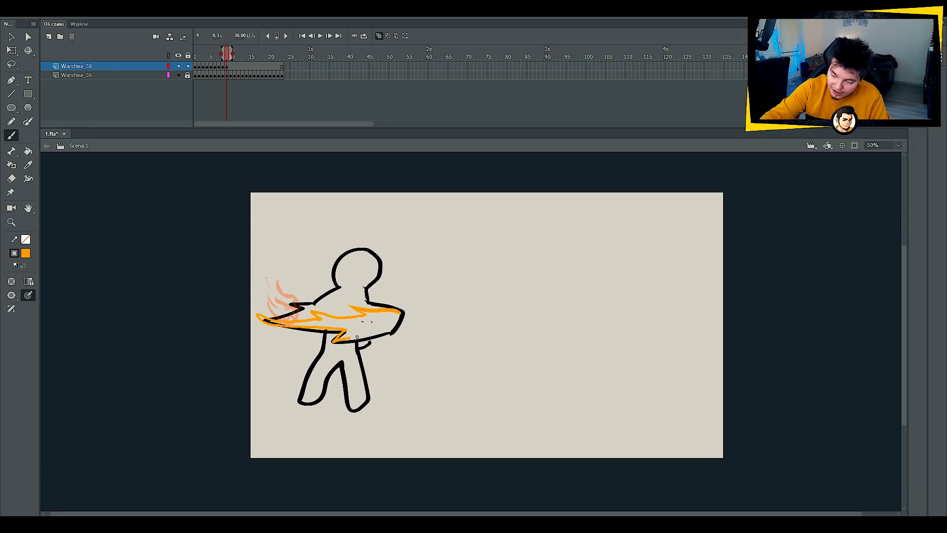
key("k")
left_click(375, 320)
key("b")
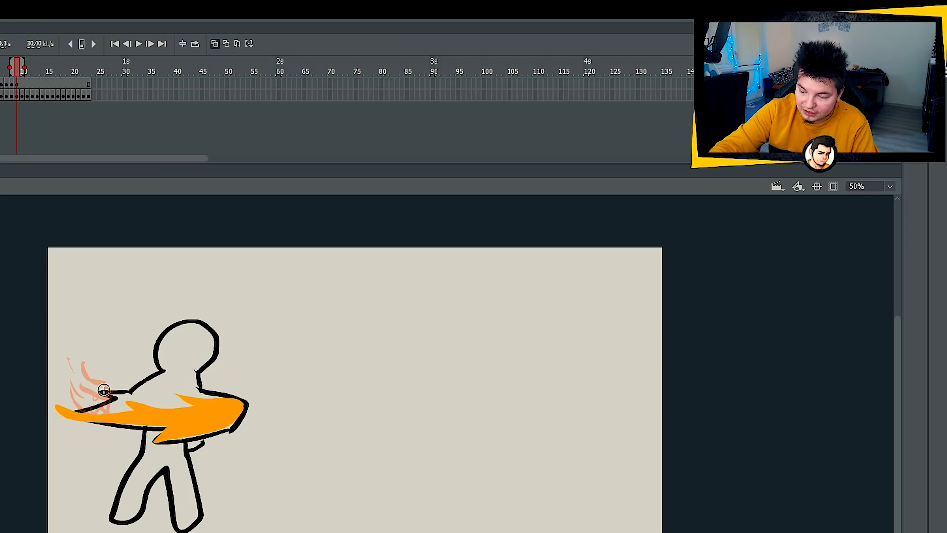
Draw the flame wrapped around the forward arm in frame 10 with thin trailing wisps, and fill it orange
key(".")
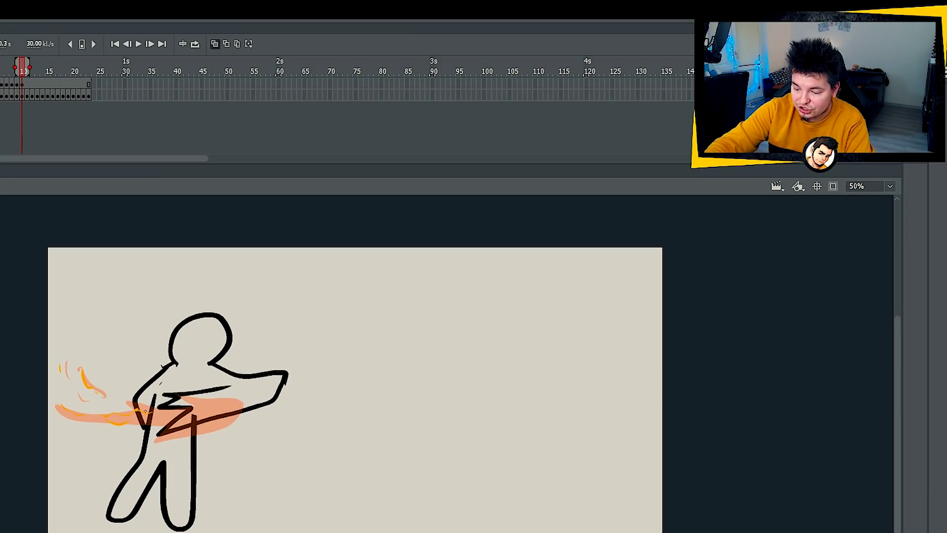
mouse_move(284, 374)
left_mouse_down()
mouse_move(212, 391)
mouse_move(160, 432)
mouse_move(248, 415)
mouse_move(286, 376)
left_mouse_up()
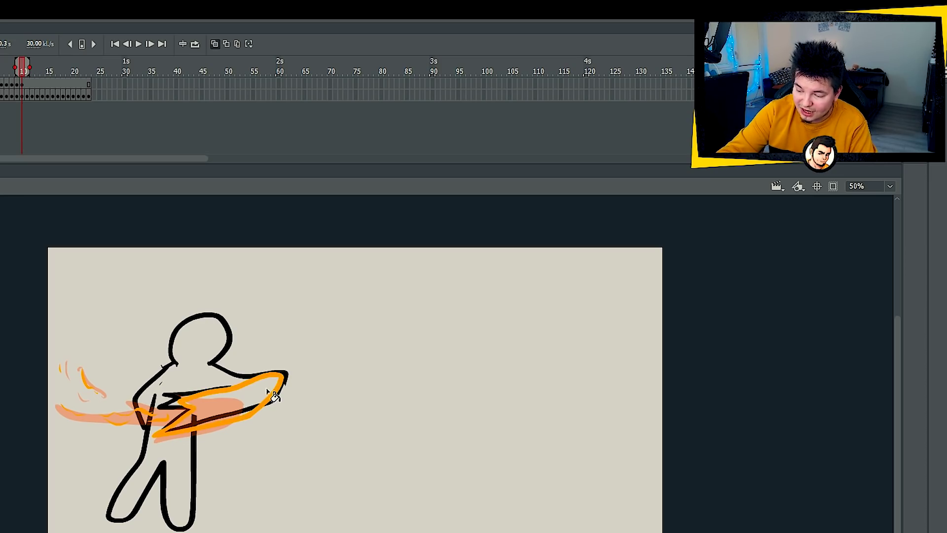
key("k")
left_click(276, 390)
key("b")
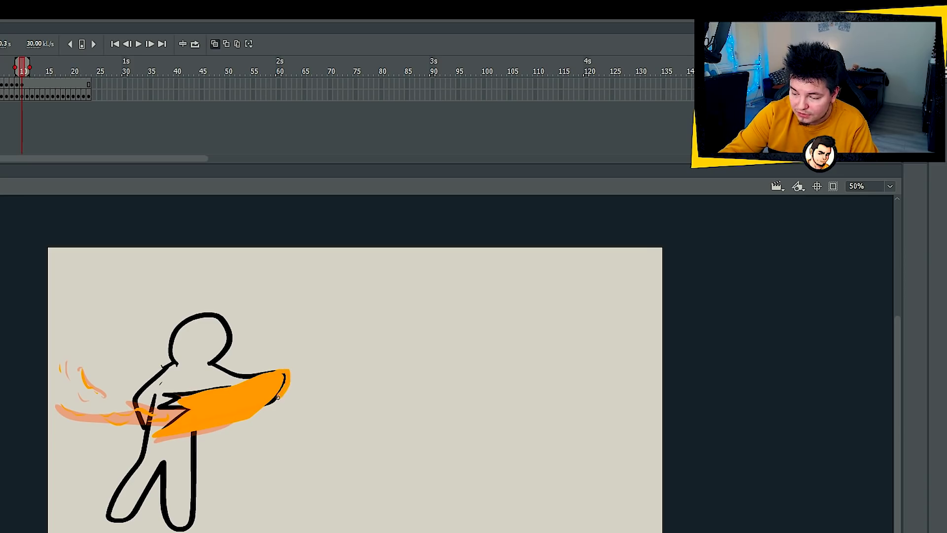
Continue the flame in frames 11 and 12, curving it around the fist and breaking its tail into small sparks
key("period")
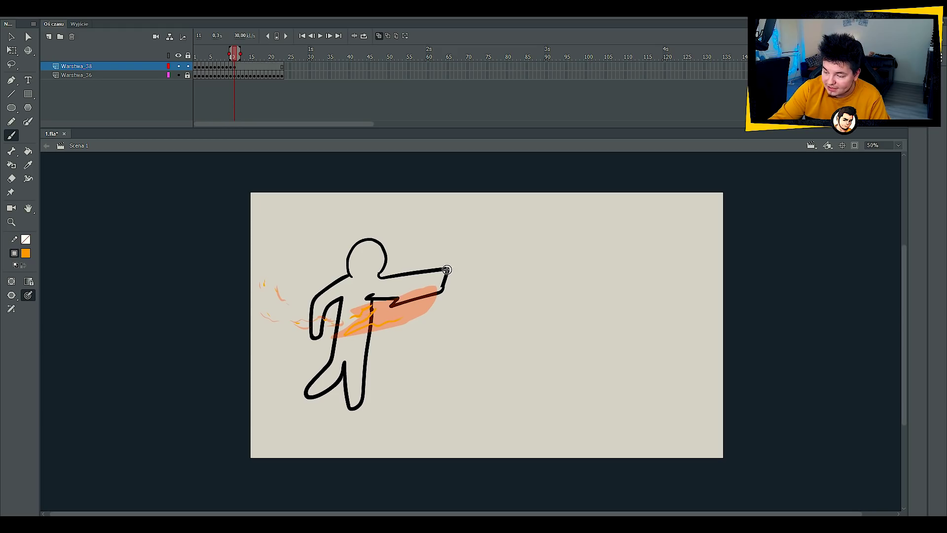
key("period")
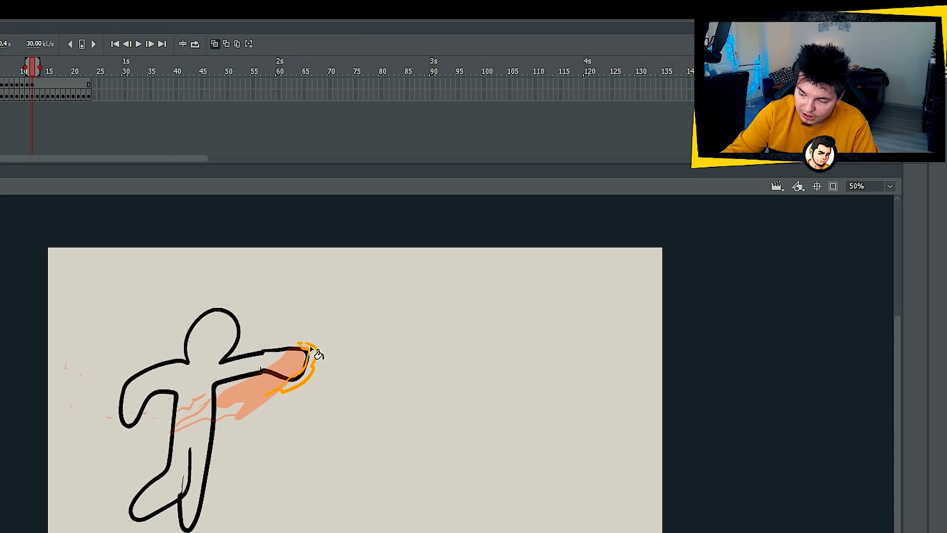
mouse_move(306, 348)
left_mouse_down()
mouse_move(321, 363)
mouse_move(270, 389)
left_mouse_up()
left_click(170, 424)
left_click(99, 399)
left_click(80, 374)
left_click_drag(213, 419, 177, 431)
left_click(158, 416)
mouse_move(197, 409)
left_mouse_down()
mouse_move(189, 414)
mouse_move(174, 398)
left_mouse_up()
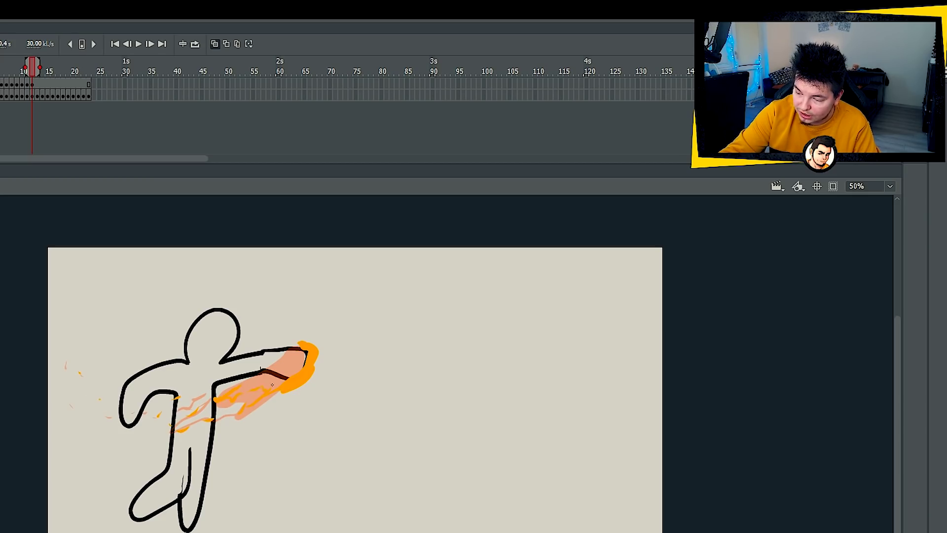
left_click_drag(290, 362, 268, 379)
Draw the fading flame in frame 13 as thin arcs in front of the fist and small dashes beneath the arm
key("F7")
mouse_move(310, 339)
left_mouse_down()
mouse_move(309, 369)
mouse_move(286, 390)
mouse_move(323, 355)
left_mouse_up()
left_click_drag(291, 355, 277, 371)
left_click_drag(262, 396, 256, 397)
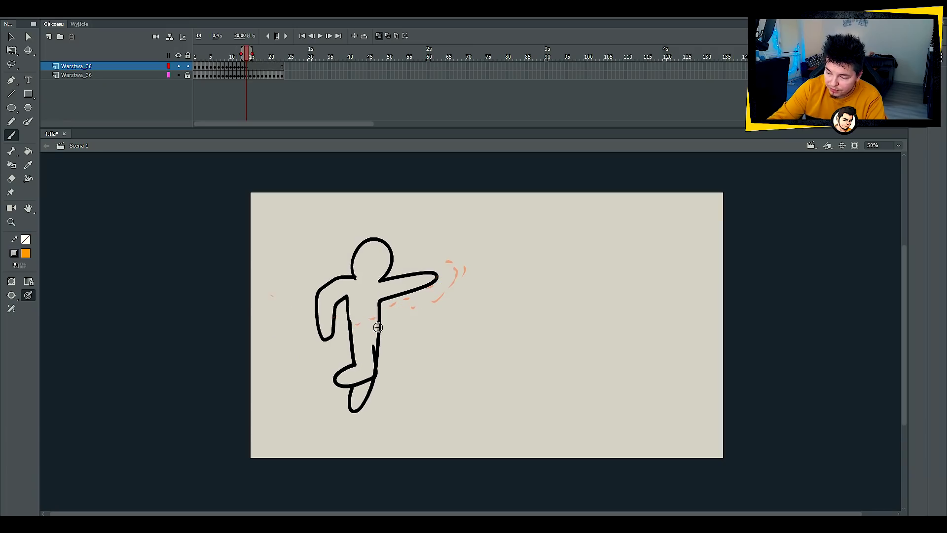
Draw ever smaller and fewer orange specks in the frames from 14 to 18, leaving frame 19 empty
key("period")
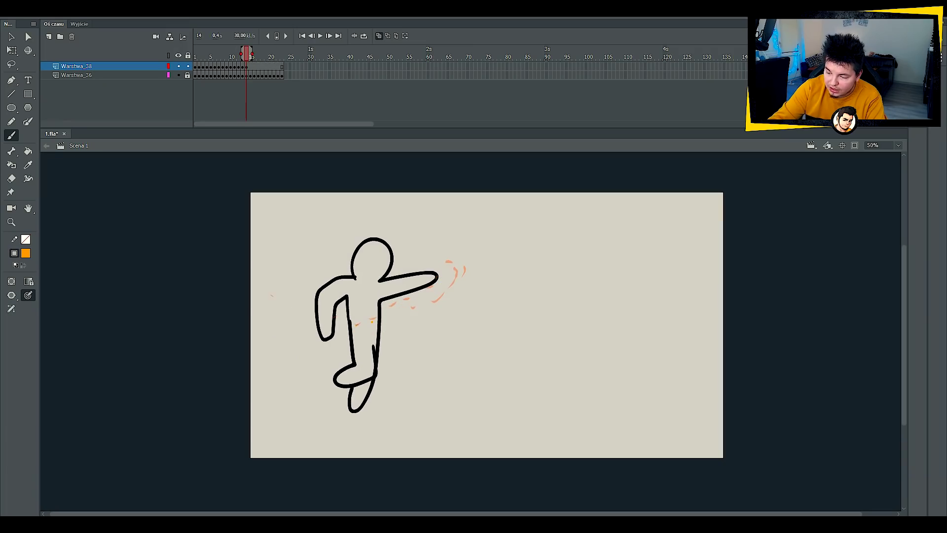
key("period")
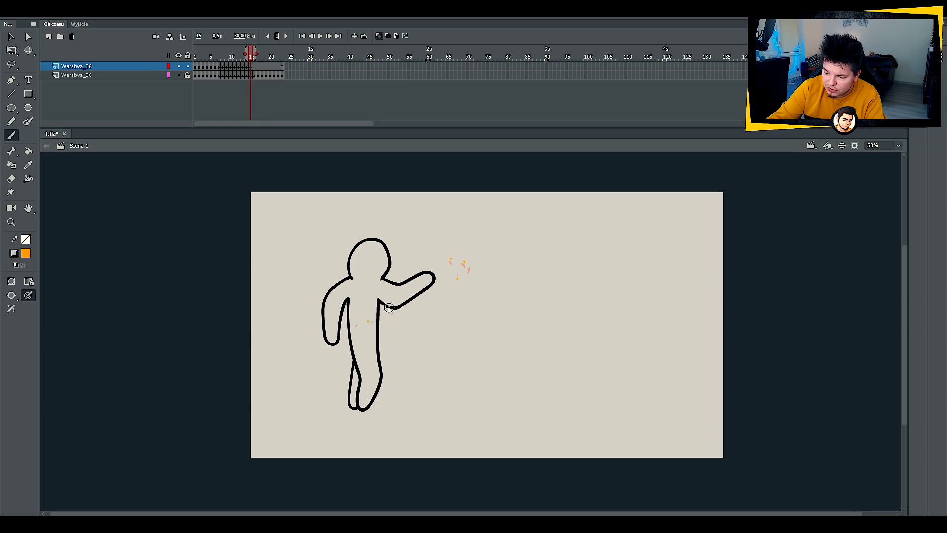
key("period")
key("period")
key("period")
key("period")
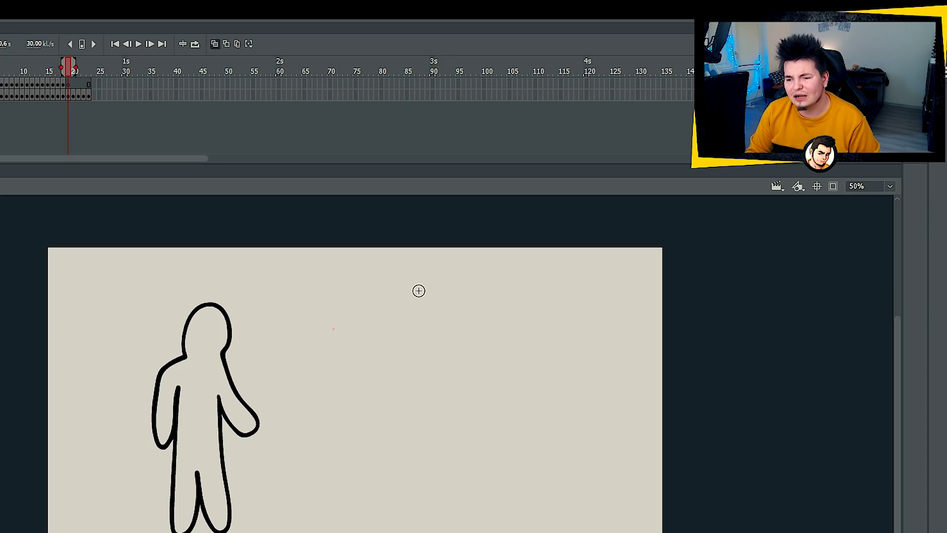
Play back the punch animation to check the fire effect
key("Return")
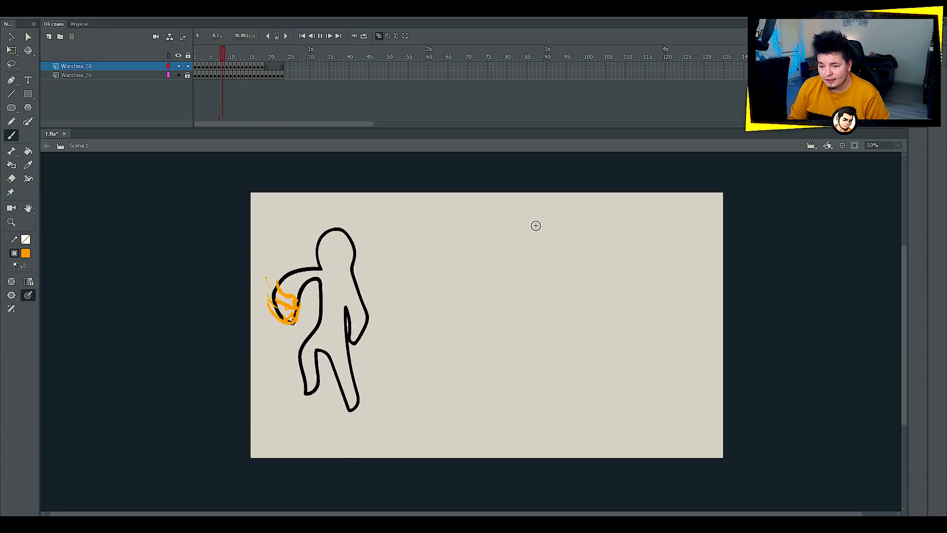
key("Return")
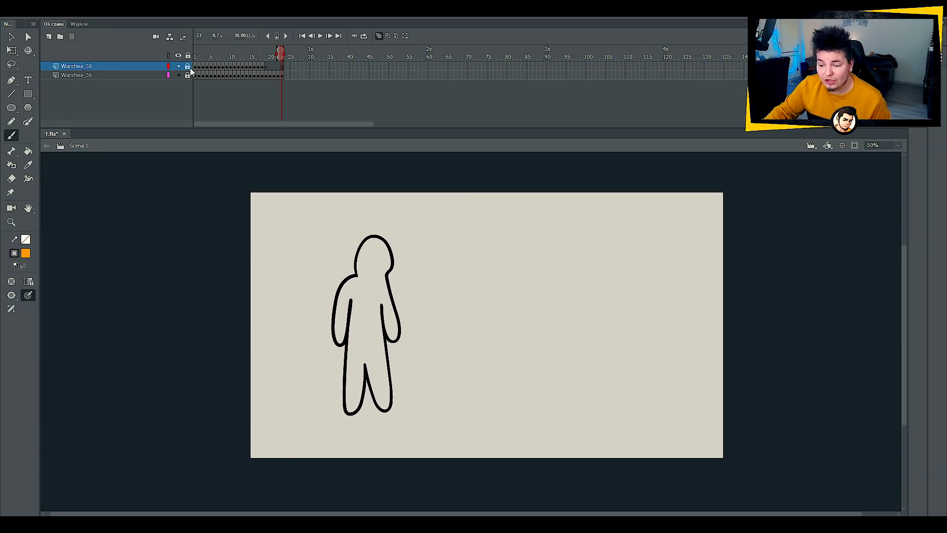
key("Return")
Add a new layer above the fire layer and choose a slightly lighter orange fill colour at frame 8
left_click(48, 37)
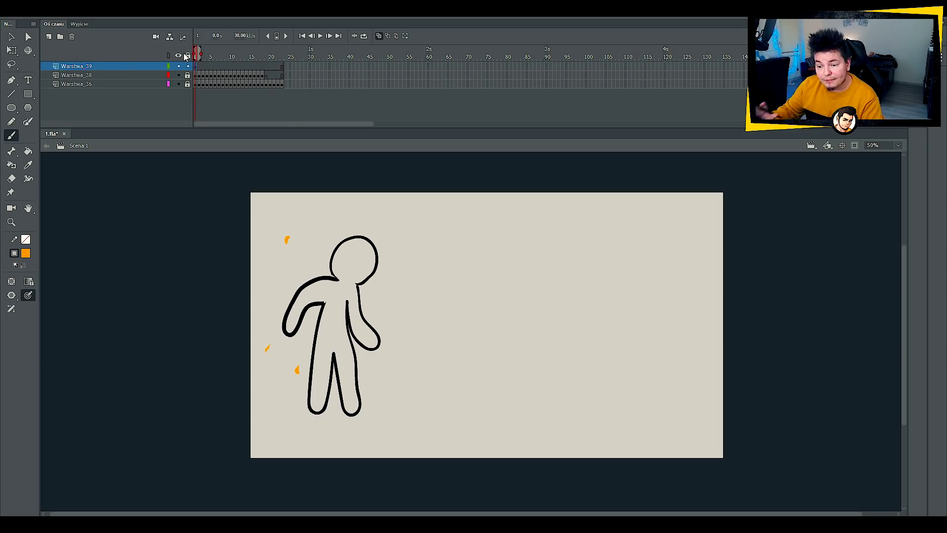
key("Return")
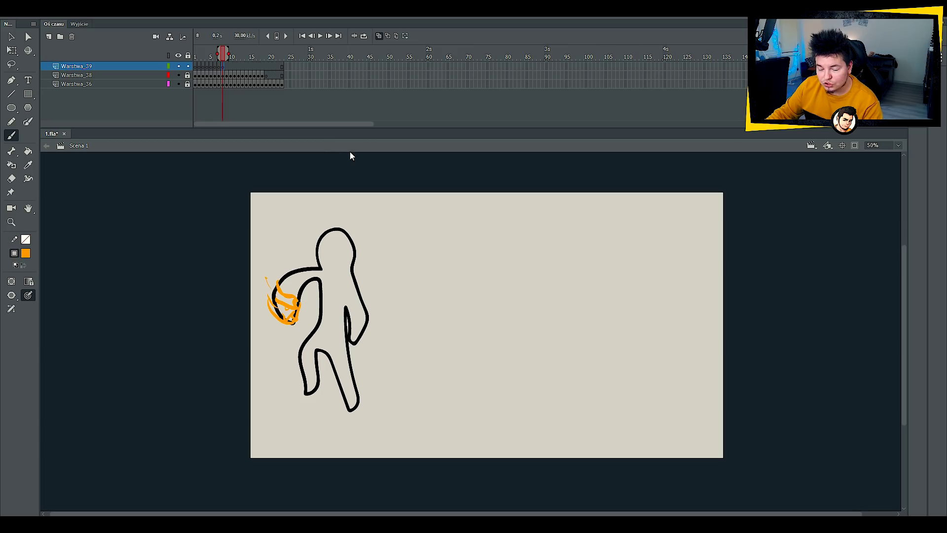
left_click(25, 253)
left_click(199, 265)
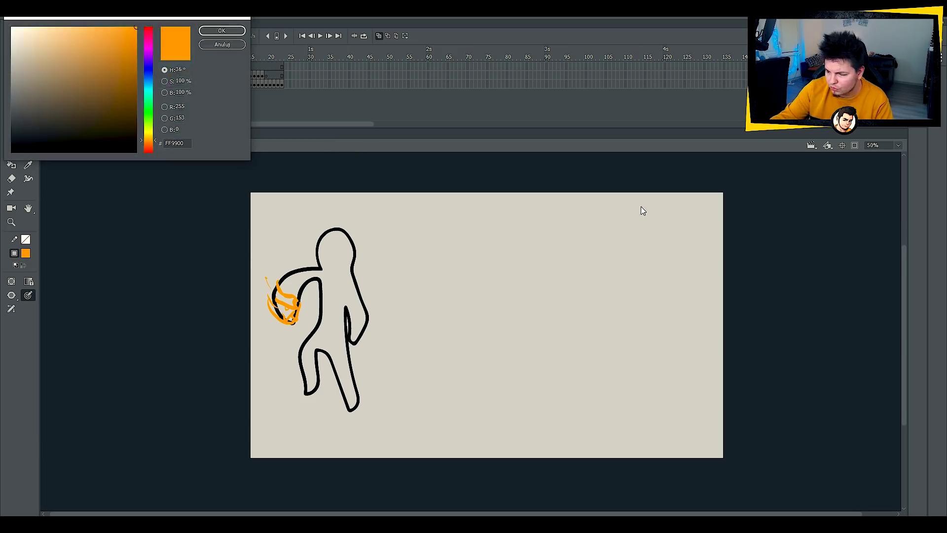
left_click_drag(122, 35, 111, 27)
left_click(223, 29)
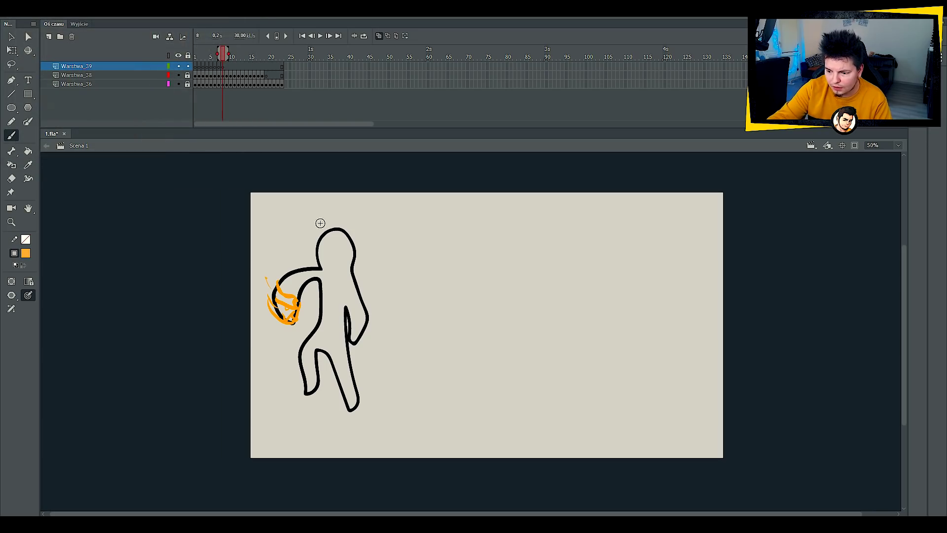
Place the new layer beneath the figure and paint filled light-orange fireball shapes in frames 8 to 13, flying from the fist off the stage
left_click_drag(281, 292, 286, 299)
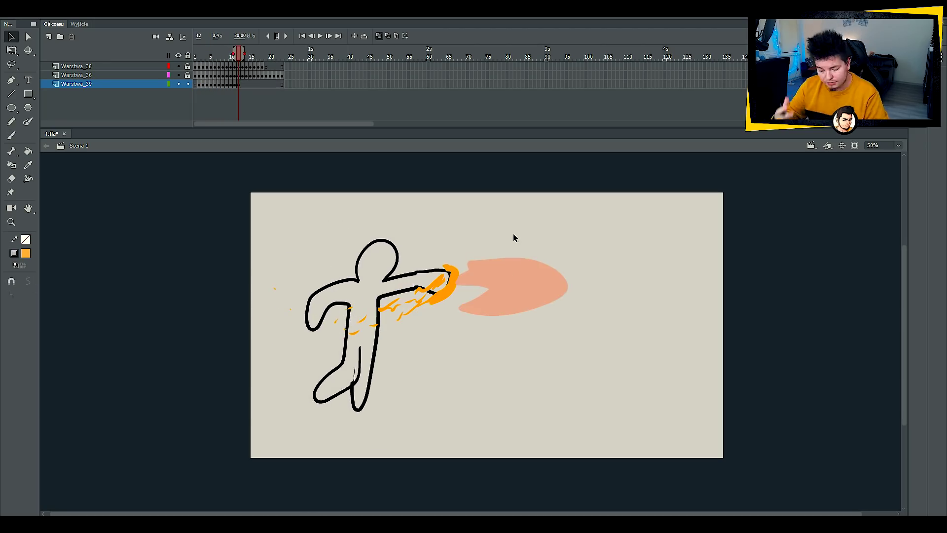
key("b")
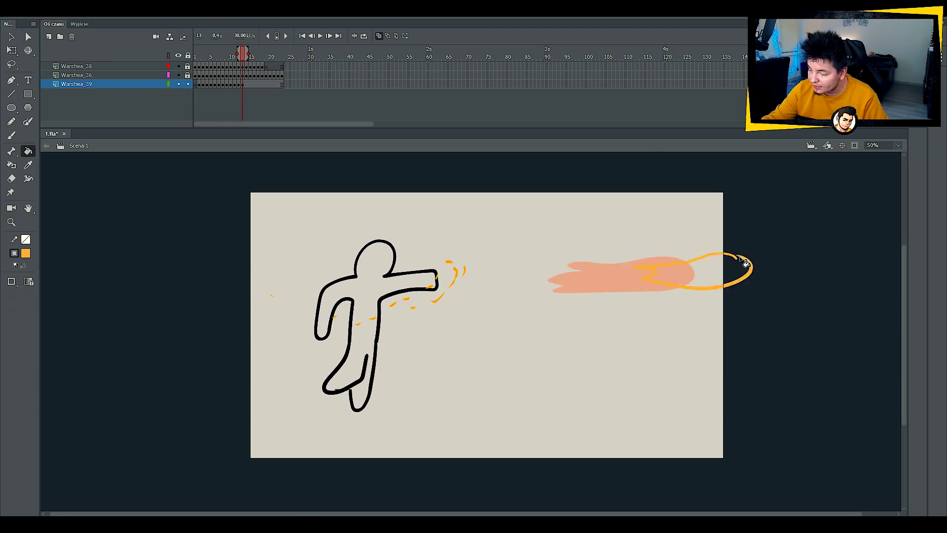
key(".")
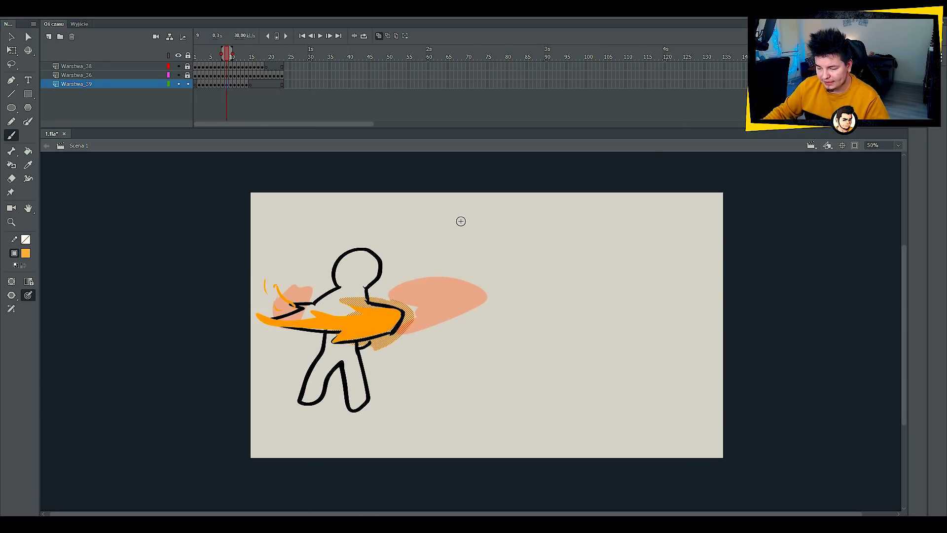
Add light-orange sparks and thin wisps trailing behind the fireball in frames 9 to 11
left_click_drag(307, 297, 304, 287)
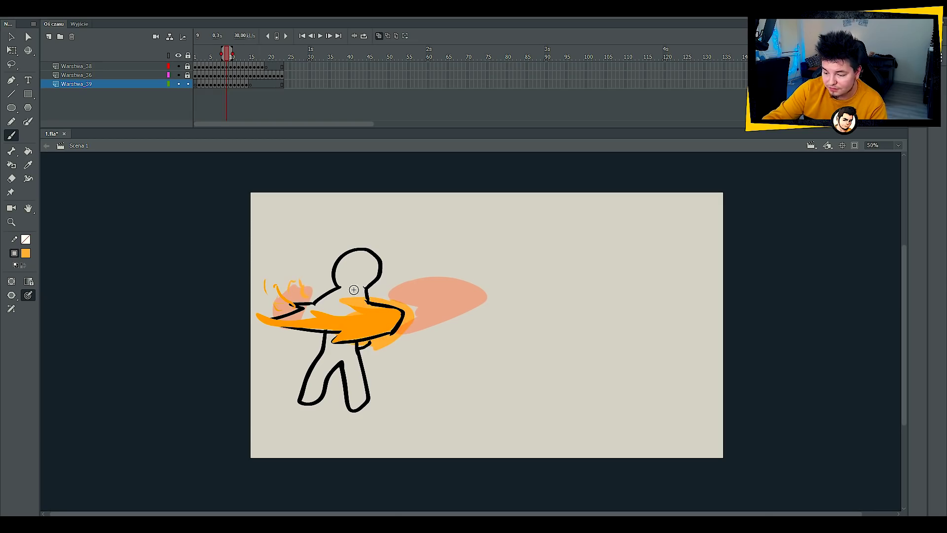
key(".")
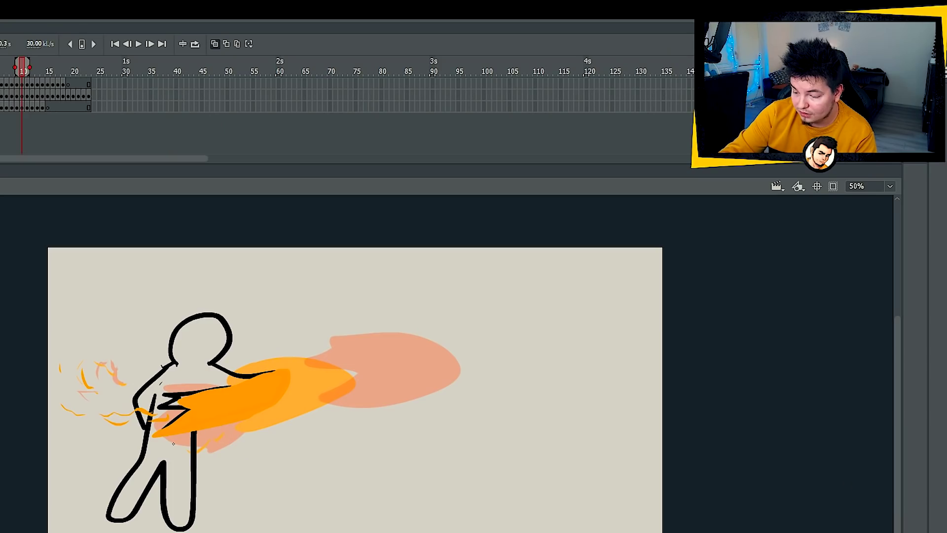
key(".")
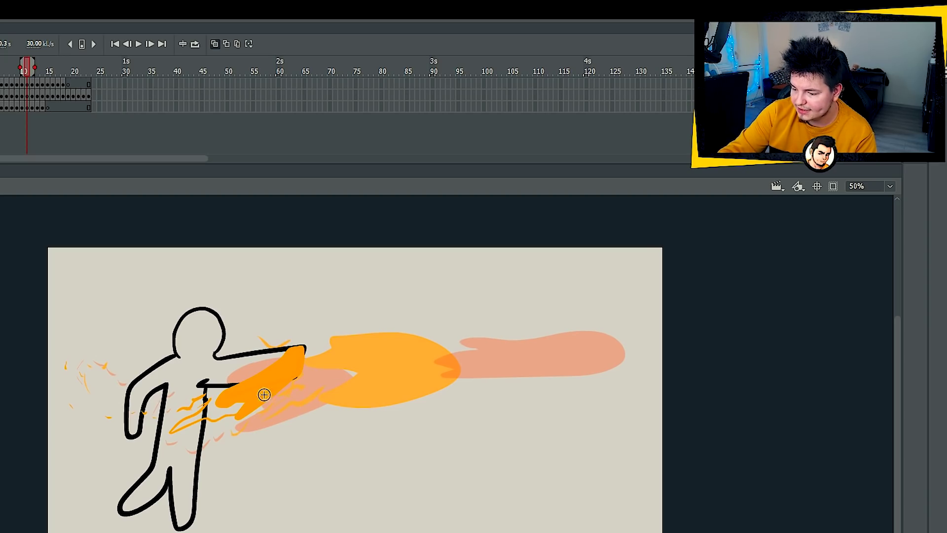
key(".")
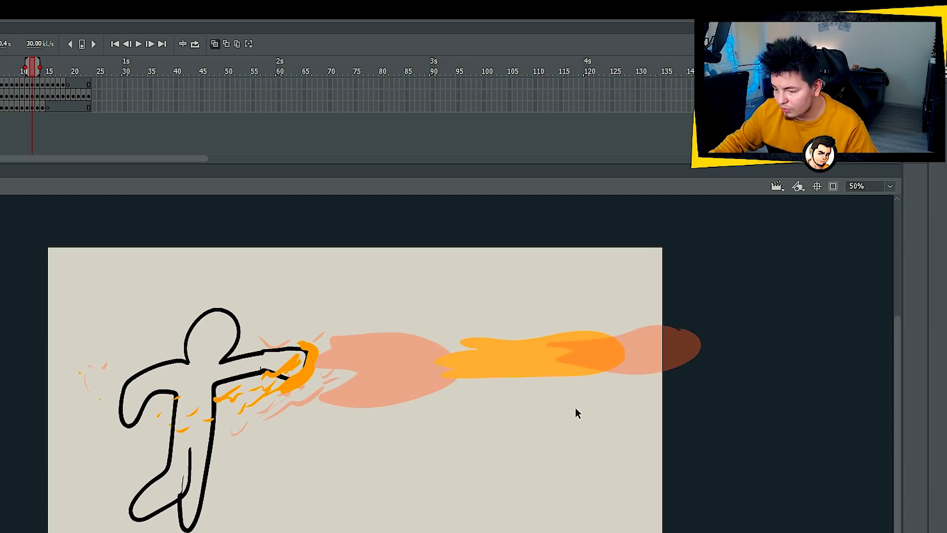
Insert an extra frame after frame 11 on the fireball layer and make frame 12 a blank keyframe
left_click(543, 360)
left_click(27, 107)
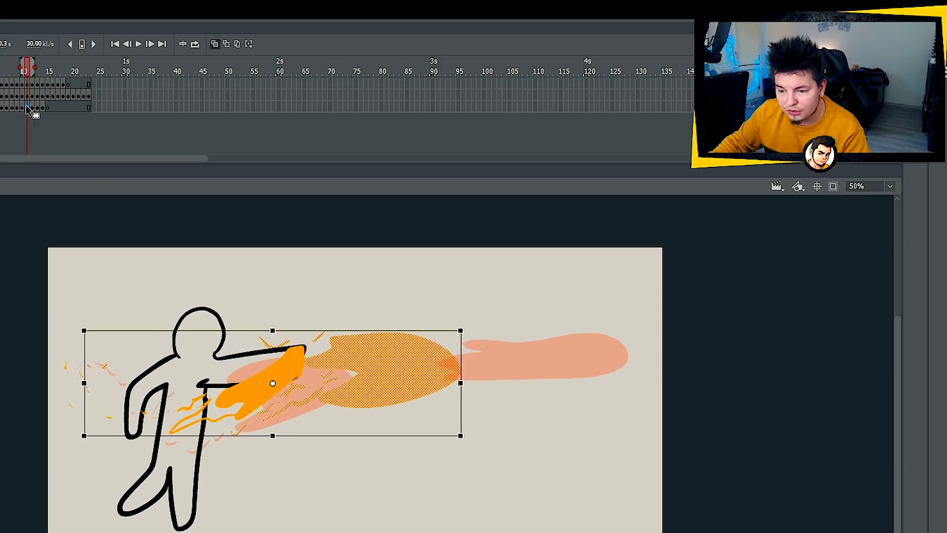
key("F5")
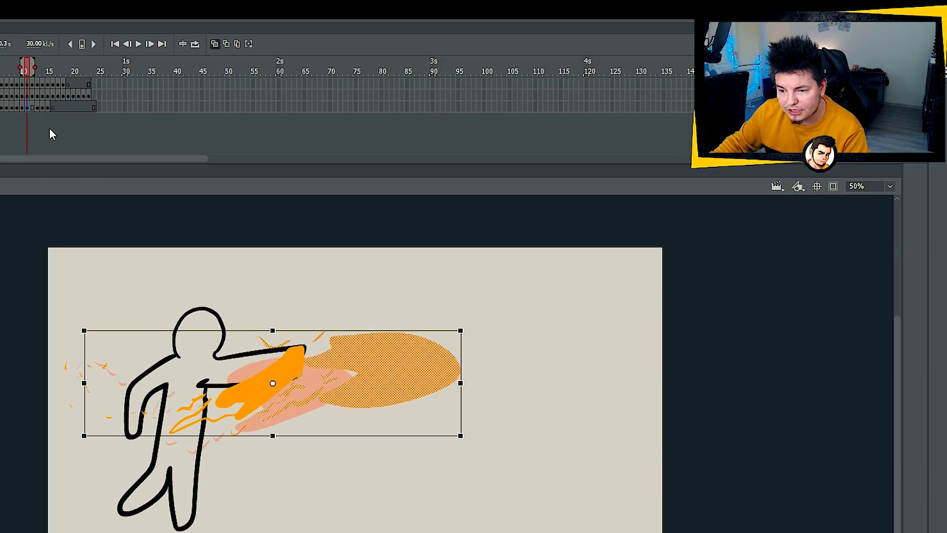
left_click(32, 108)
key("F7")
Draw an in-between fireball with a forked tail in frame 12 and fill it light orange
key("b")
left_click_drag(447, 329, 401, 329)
mouse_move(565, 310)
left_mouse_down()
mouse_move(619, 286)
mouse_move(550, 250)
mouse_move(566, 255)
left_mouse_up()
key("k")
left_click(590, 260)
key("q")
left_click(575, 270)
left_click(580, 237)
Add light-orange wisps and sparks trailing behind the fireball in frames 12 to 14
key("b")
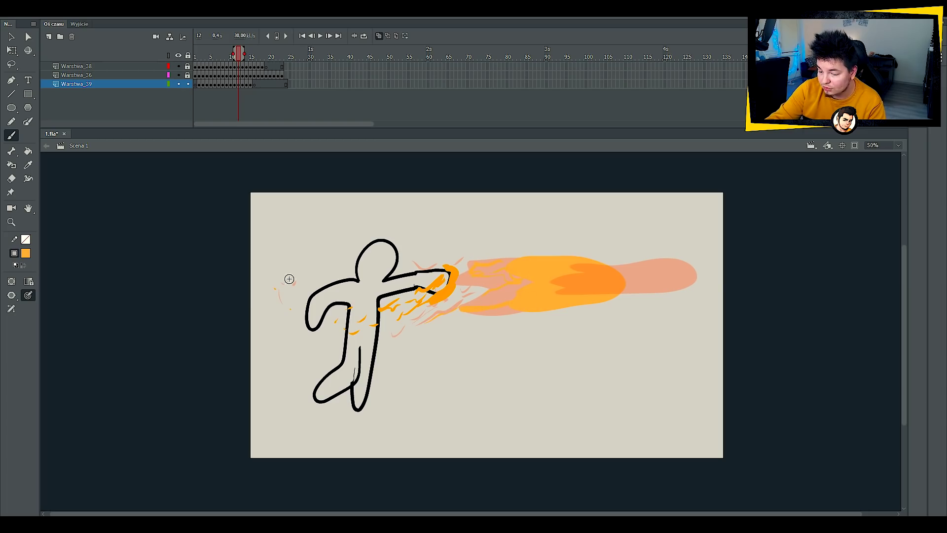
key(".")
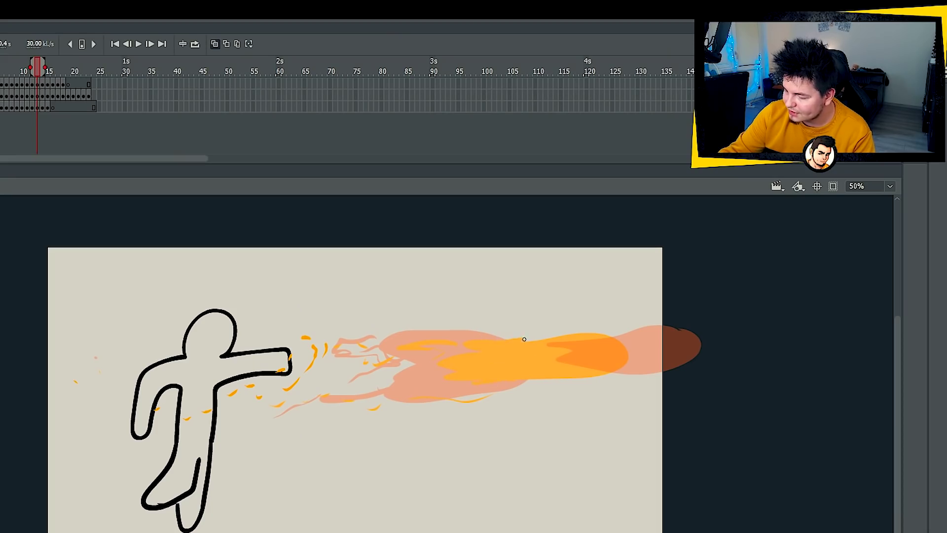
left_click_drag(525, 339, 574, 337)
key(".")
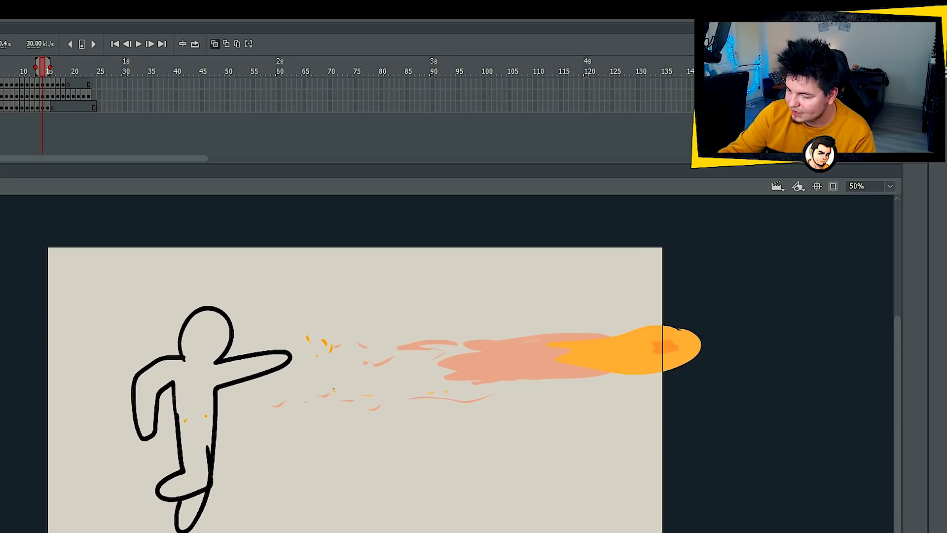
key("q")
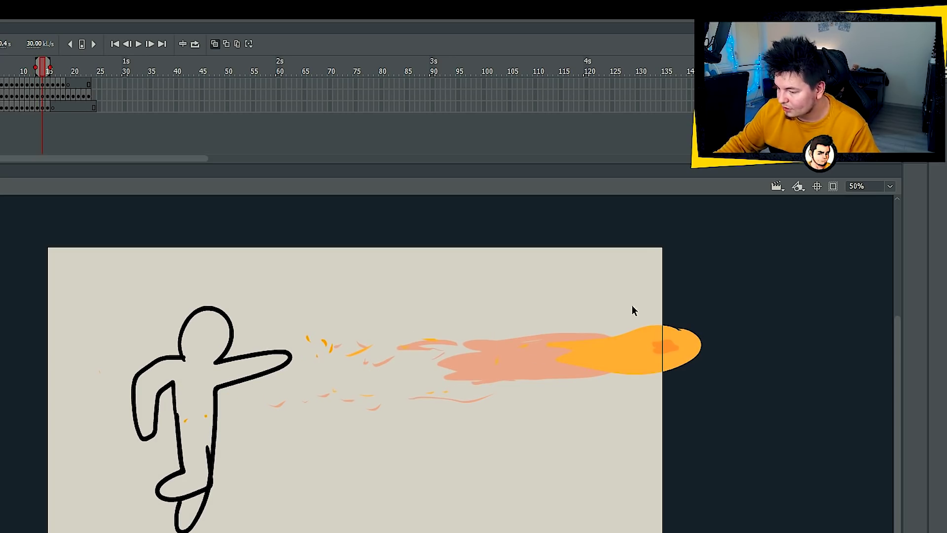
Add more light-orange marks to the fireball and its trail in frame 14, and advance to the following frame
left_click(639, 355)
left_click_drag(639, 355, 610, 354)
left_click(785, 338)
key("b")
left_click(544, 370)
left_click_drag(535, 372, 527, 374)
left_click(512, 365)
key(".")
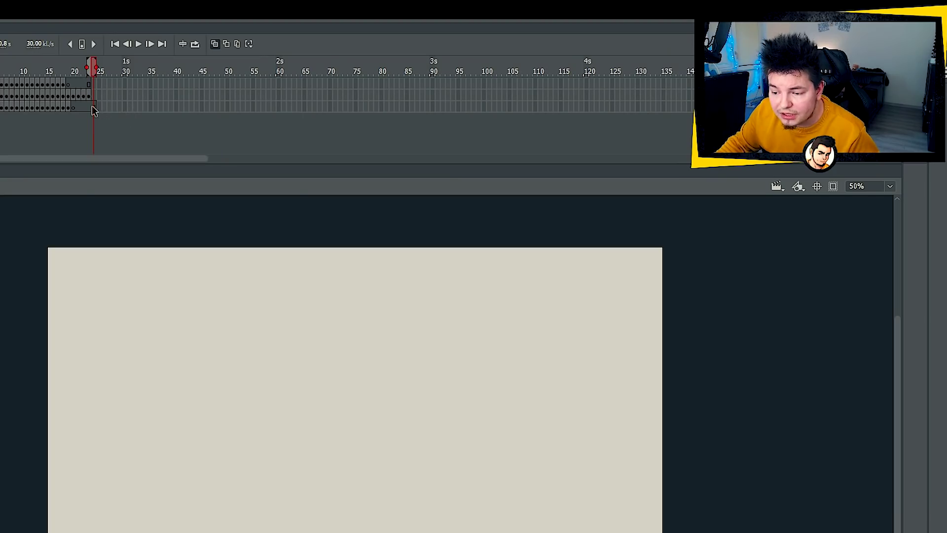
Delete the surplus frame 24 from the fireball layer and play back the animation
right_click(92, 105)
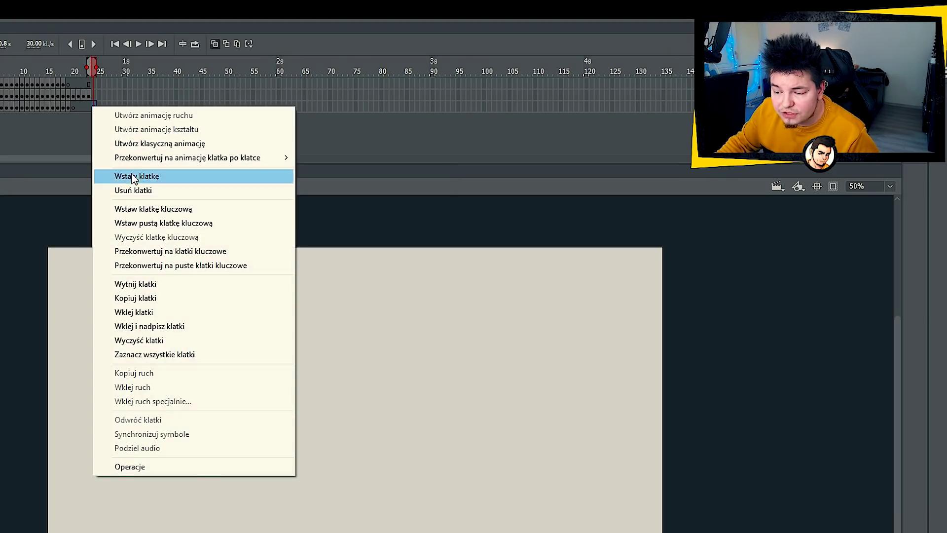
left_click(137, 187)
left_click(46, 119)
key("Return")
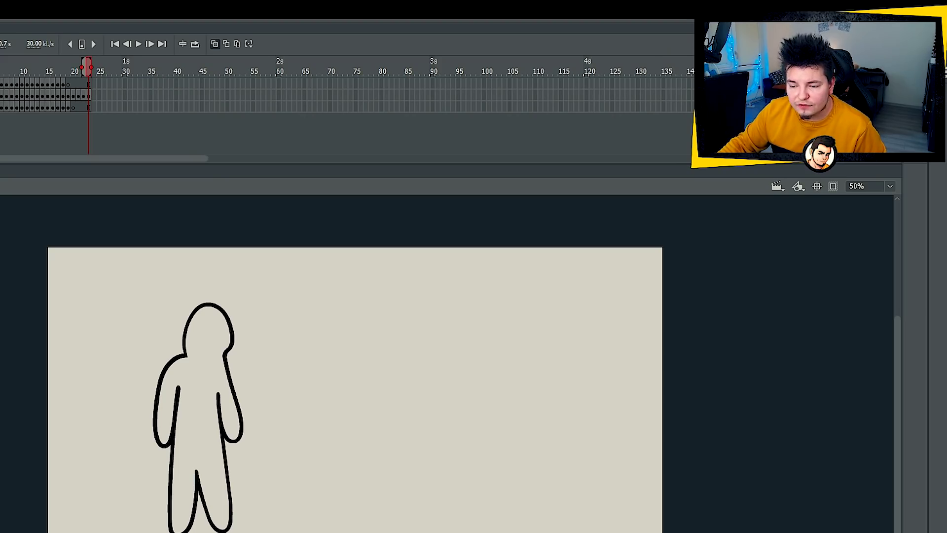
left_click(178, 75)
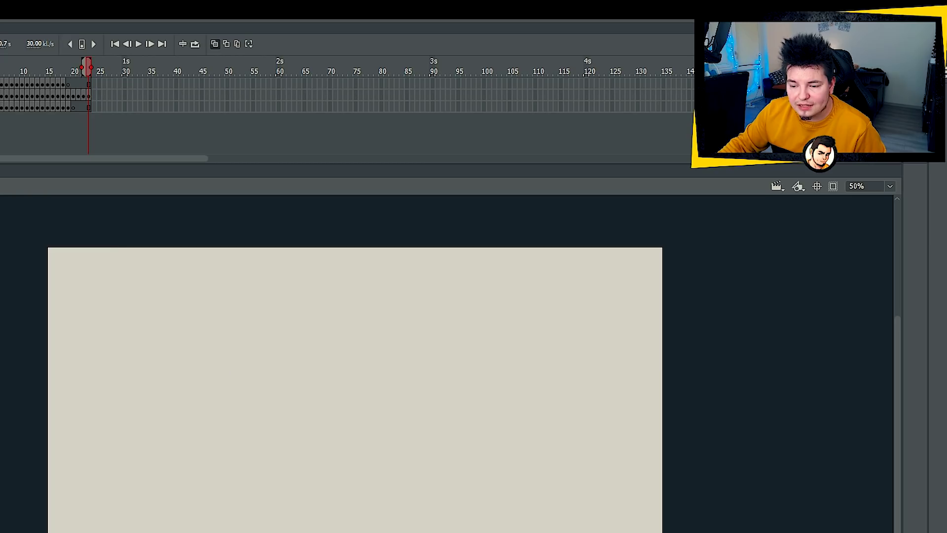
Examine the figure layer's poses at frames 1, 6, 11 and 19, and scrub from the opening pose to the punch
left_click(87, 83)
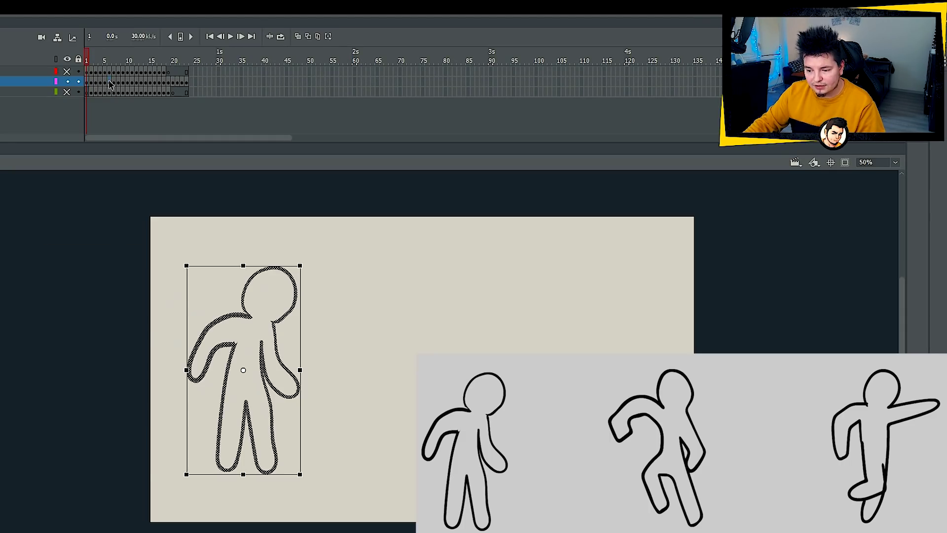
left_click(109, 83)
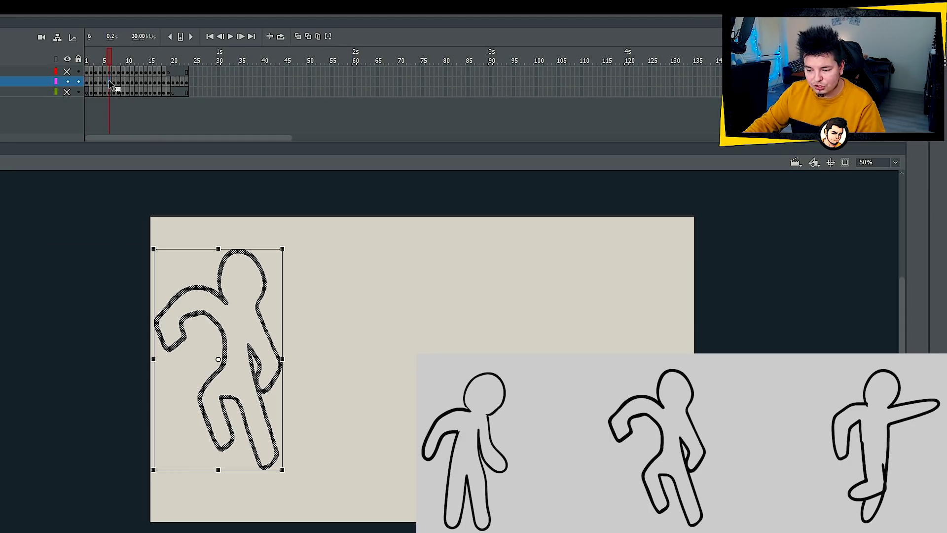
left_click(134, 85)
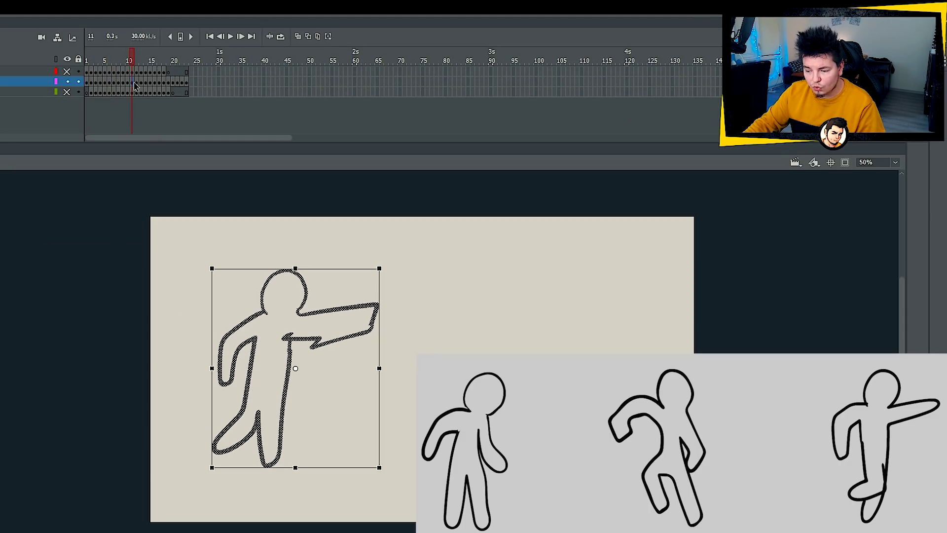
left_click(168, 86)
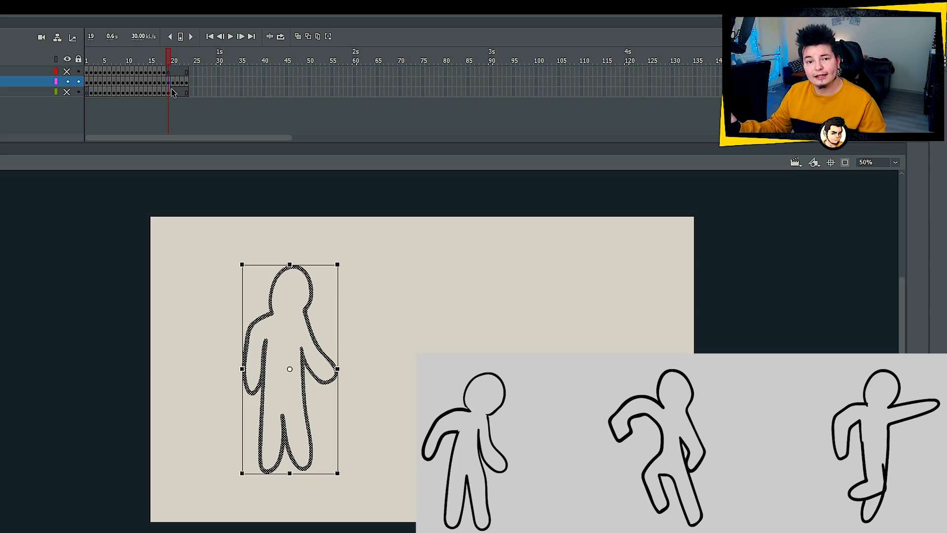
left_click(92, 84)
left_click(87, 83)
left_click(92, 83)
left_click(101, 83)
left_click_drag(103, 85, 133, 85)
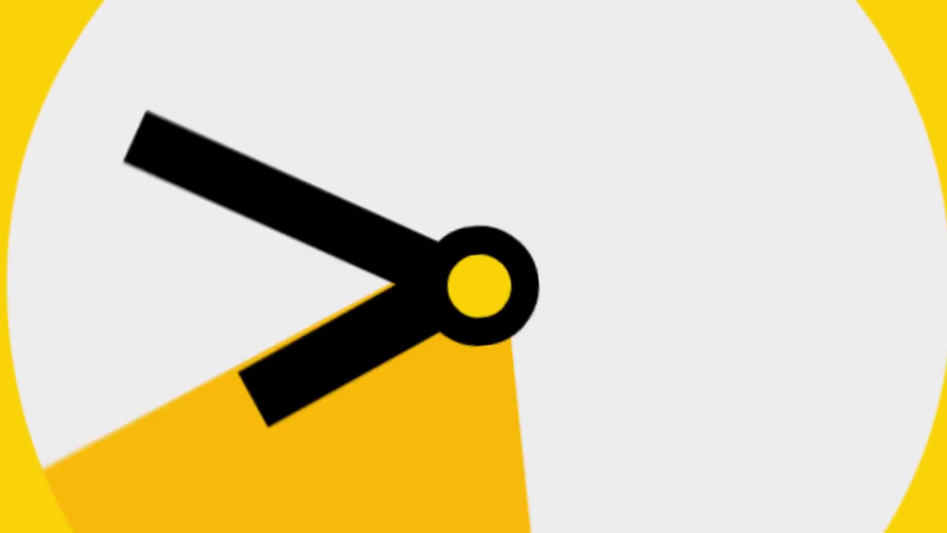